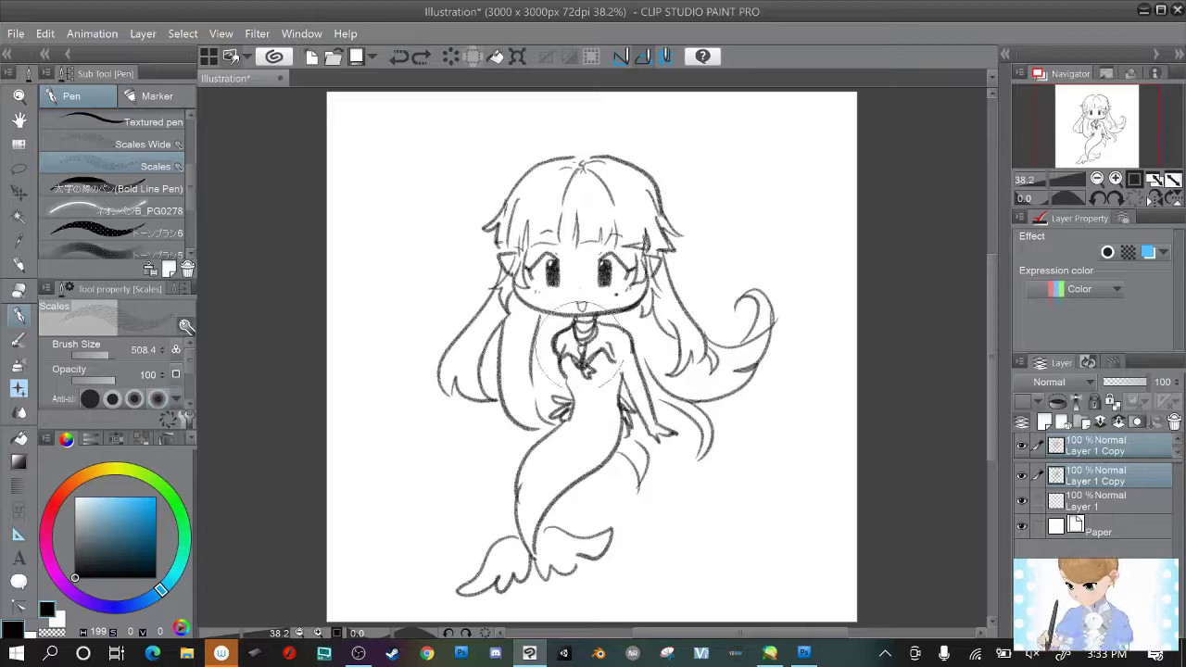
At brush size 697.4, paint scales down the mermaid's body and tail, plus vertical and curved test strokes.
{"action": "left_click", "coordinate": [110, 351]}
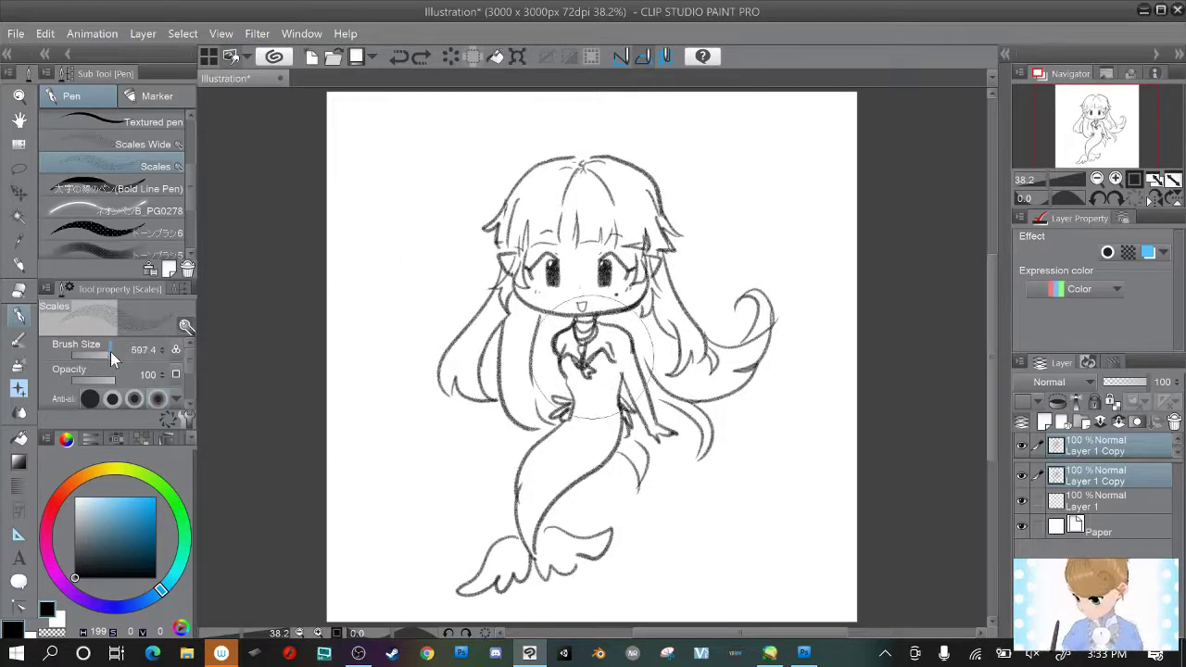
{"action": "left_click", "coordinate": [114, 350]}
{"action": "mouse_move", "coordinate": [575, 375]}
{"action": "left_mouse_down"}
{"action": "mouse_move", "coordinate": [581, 343]}
{"action": "mouse_move", "coordinate": [589, 408]}
{"action": "mouse_move", "coordinate": [536, 505]}
{"action": "mouse_move", "coordinate": [538, 551]}
{"action": "mouse_move", "coordinate": [563, 532]}
{"action": "left_mouse_up"}
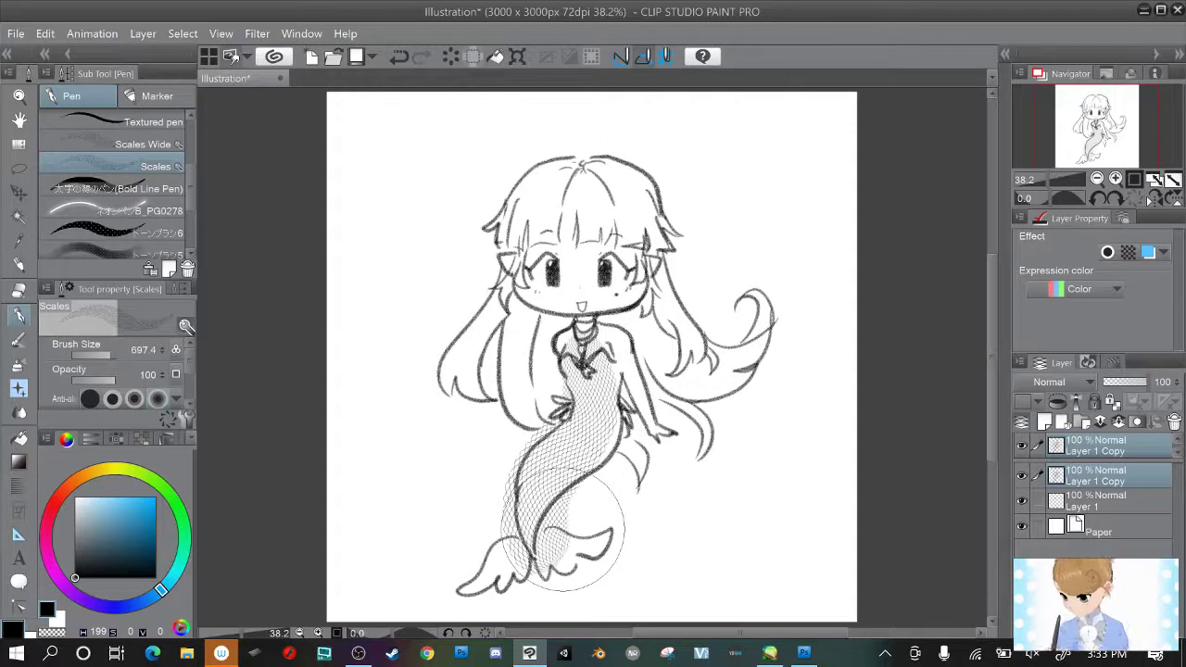
{"action": "key", "text": "ctrl+z"}
{"action": "mouse_move", "coordinate": [570, 329]}
{"action": "left_mouse_down"}
{"action": "mouse_move", "coordinate": [544, 485]}
{"action": "mouse_move", "coordinate": [554, 546]}
{"action": "left_mouse_up"}
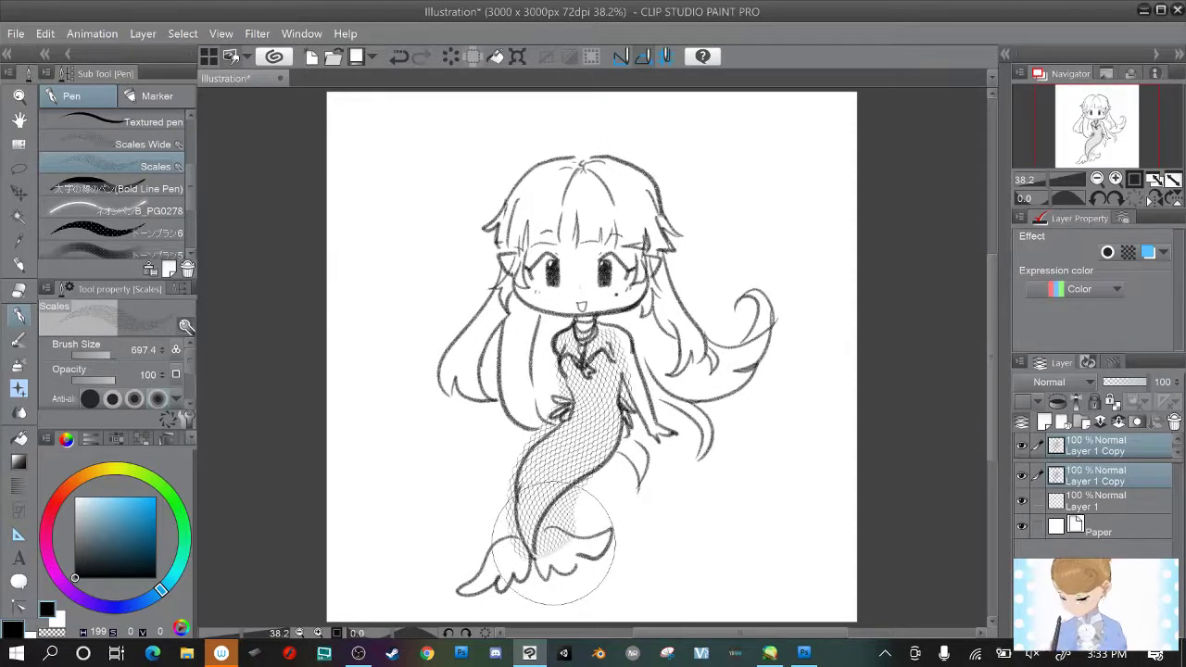
{"action": "left_click_drag", "start_coordinate": [746, 153], "coordinate": [774, 505]}
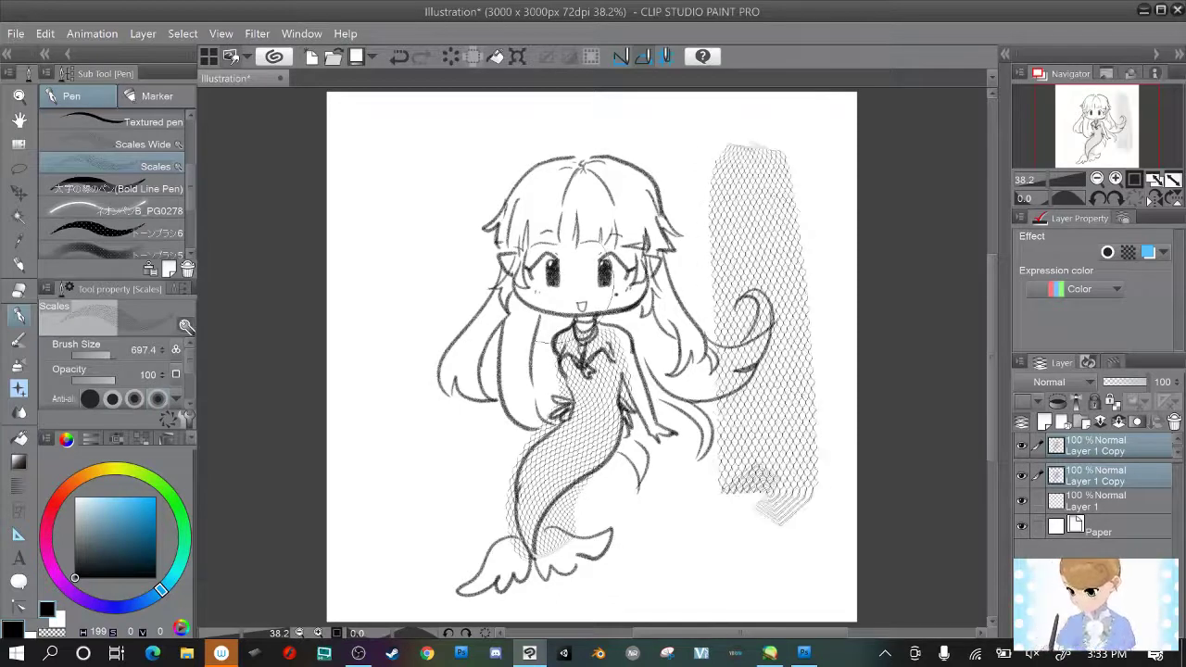
{"action": "left_click_drag", "start_coordinate": [399, 298], "coordinate": [496, 156]}
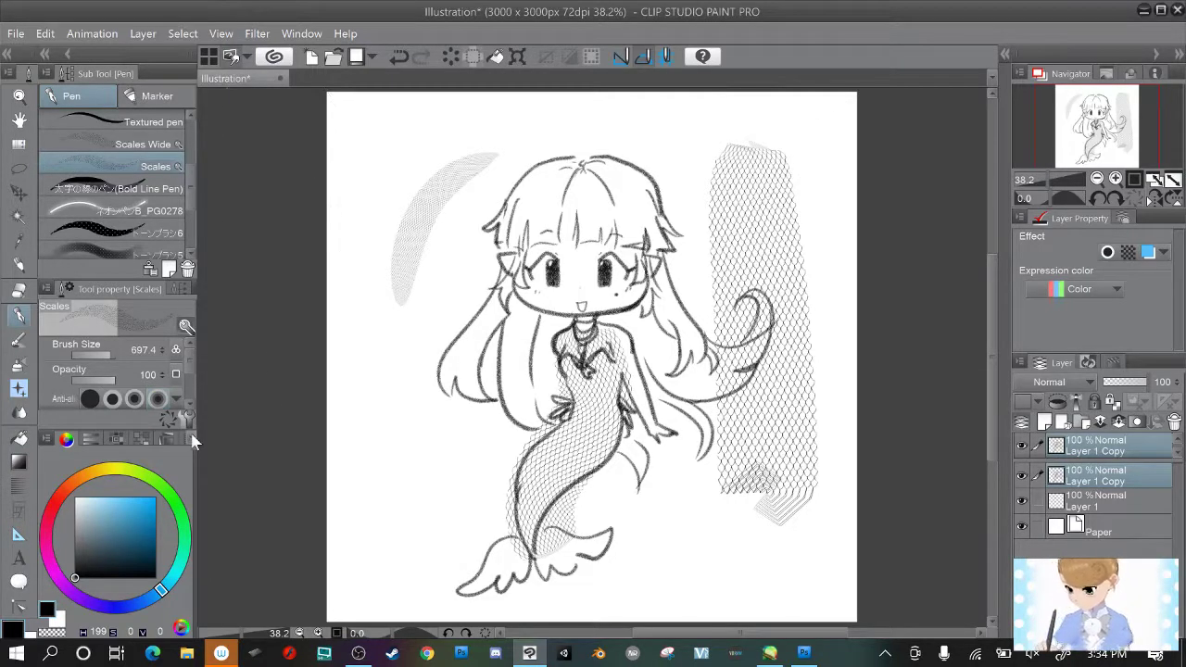
Hide the mermaid layers and draw a thickened half-scale stroke with the G-pen on a new layer.
{"action": "left_click_drag", "start_coordinate": [1022, 446], "coordinate": [1023, 501]}
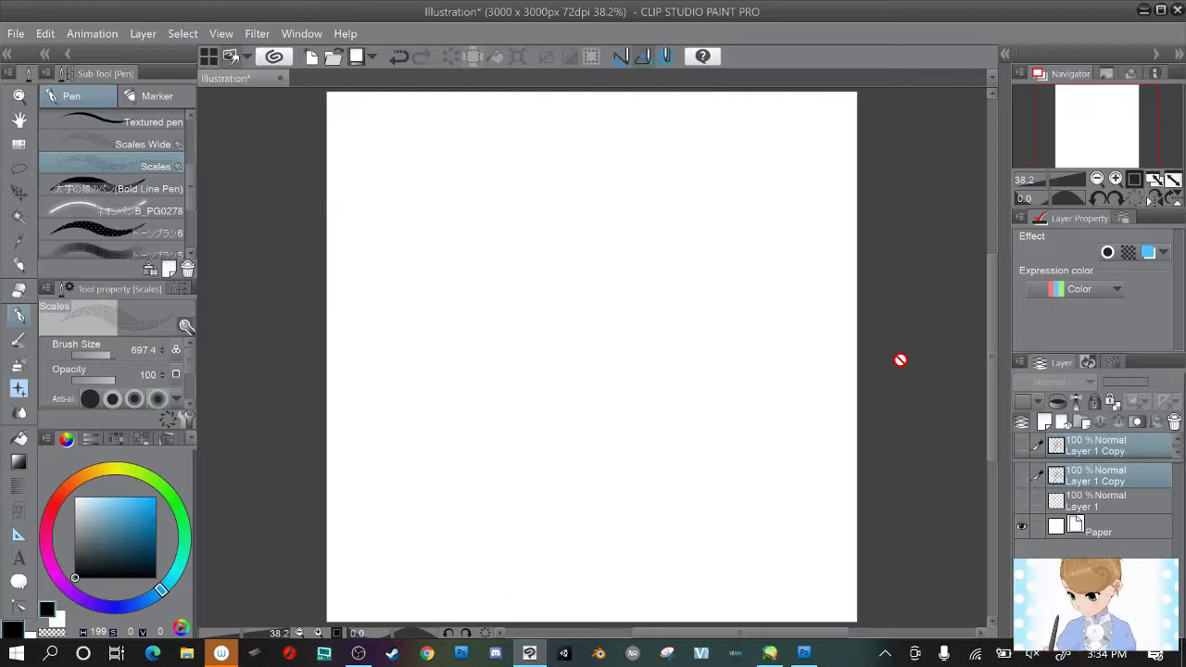
{"action": "left_click_drag", "start_coordinate": [187, 195], "coordinate": [188, 130]}
{"action": "left_click", "coordinate": [131, 121]}
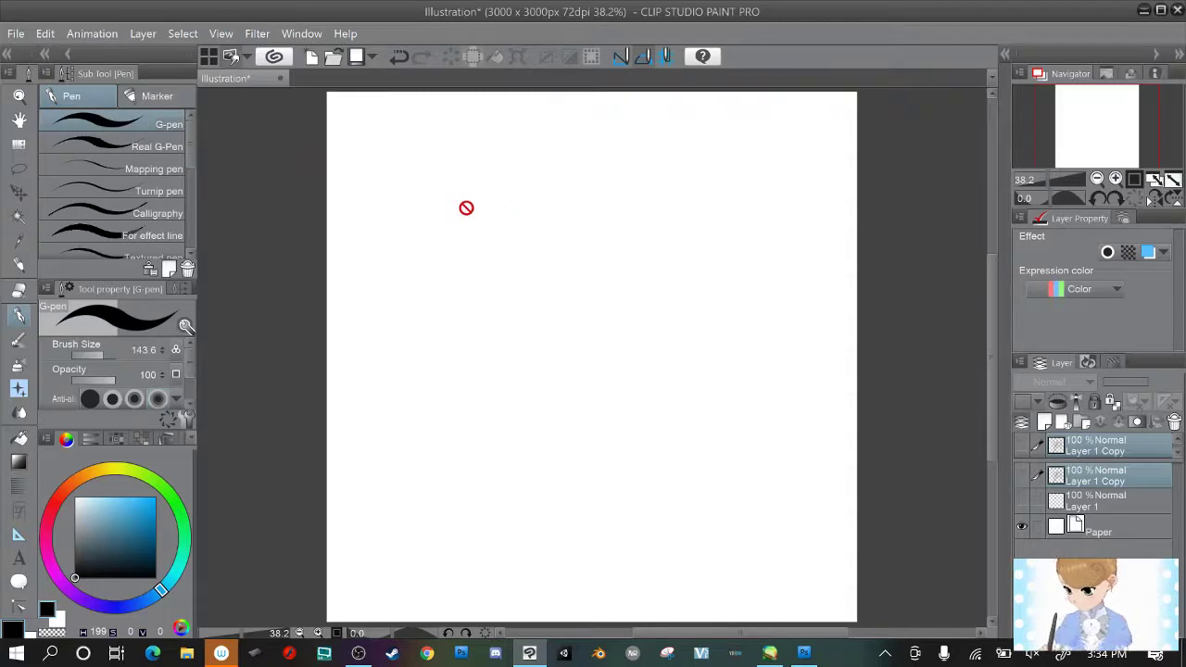
{"action": "left_click", "coordinate": [1049, 423]}
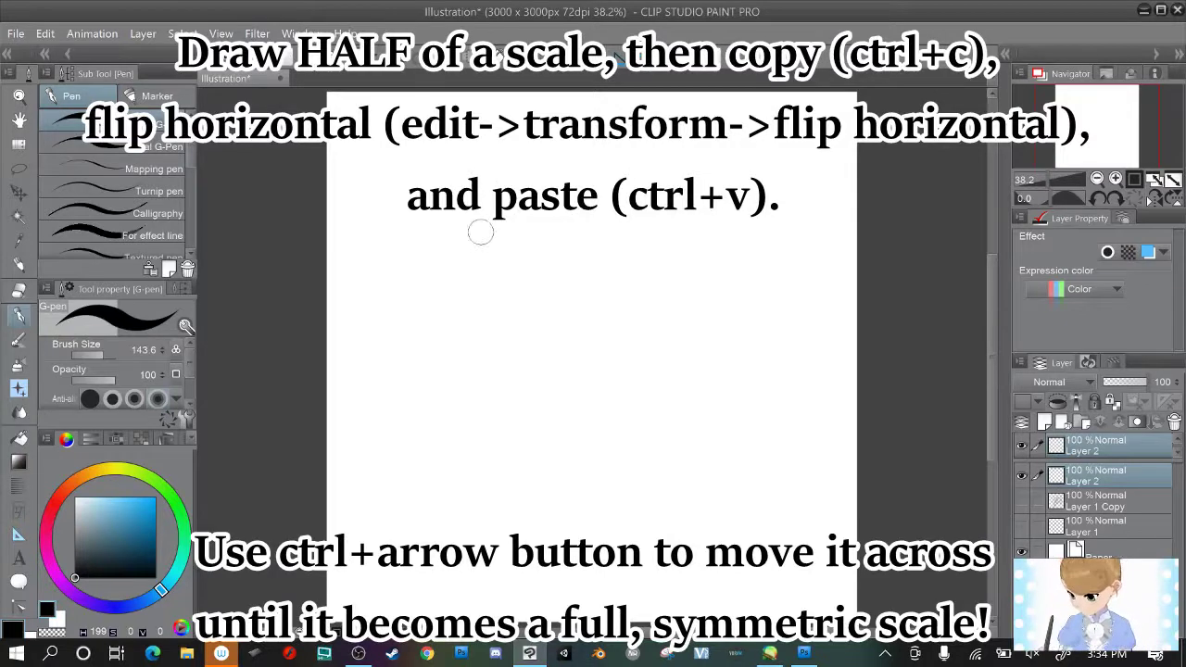
{"action": "mouse_move", "coordinate": [481, 229]}
{"action": "left_mouse_down"}
{"action": "mouse_move", "coordinate": [488, 275]}
{"action": "mouse_move", "coordinate": [507, 274]}
{"action": "left_mouse_up"}
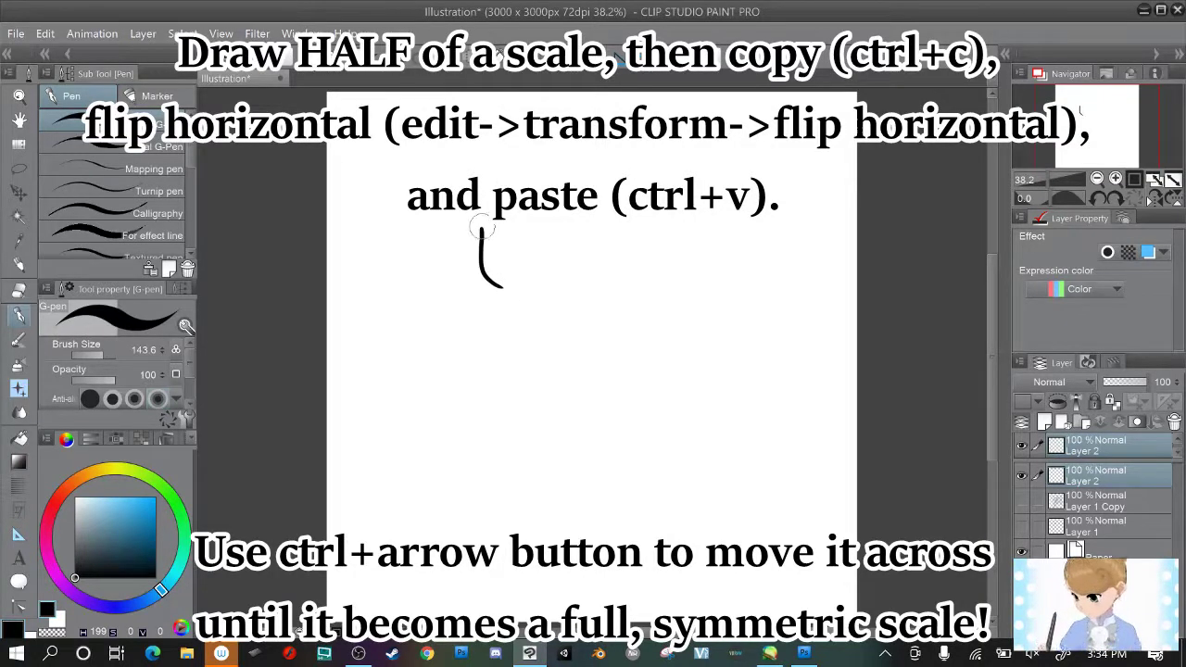
{"action": "left_click_drag", "start_coordinate": [481, 230], "coordinate": [501, 280]}
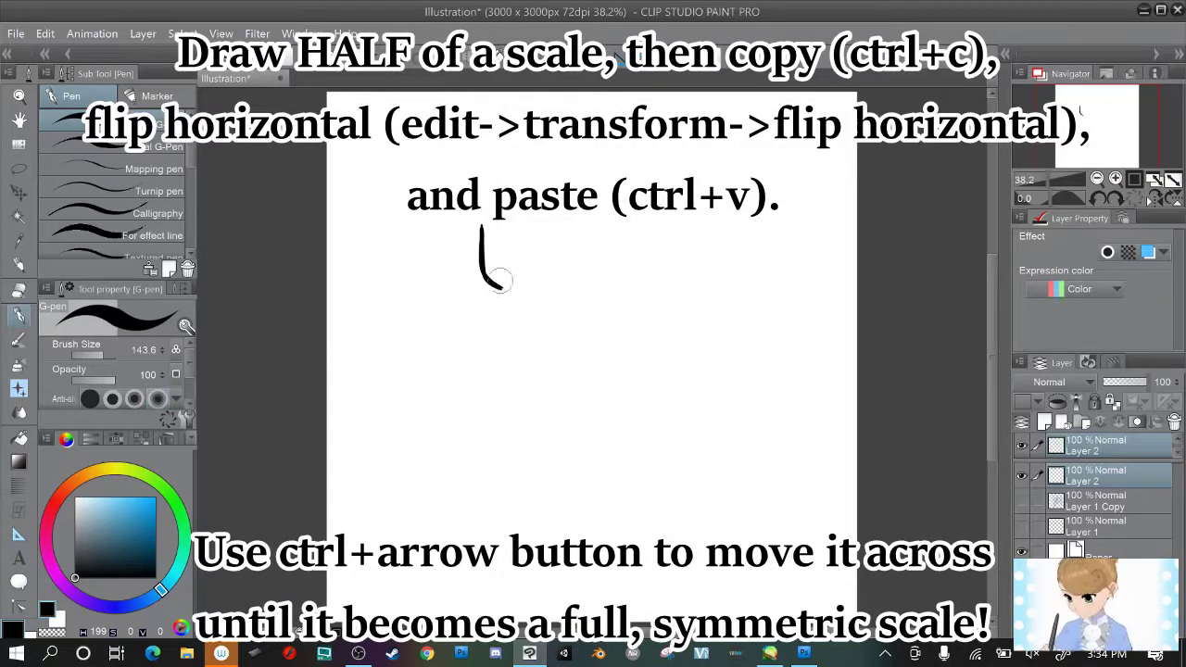
{"action": "left_click", "coordinate": [19, 290]}
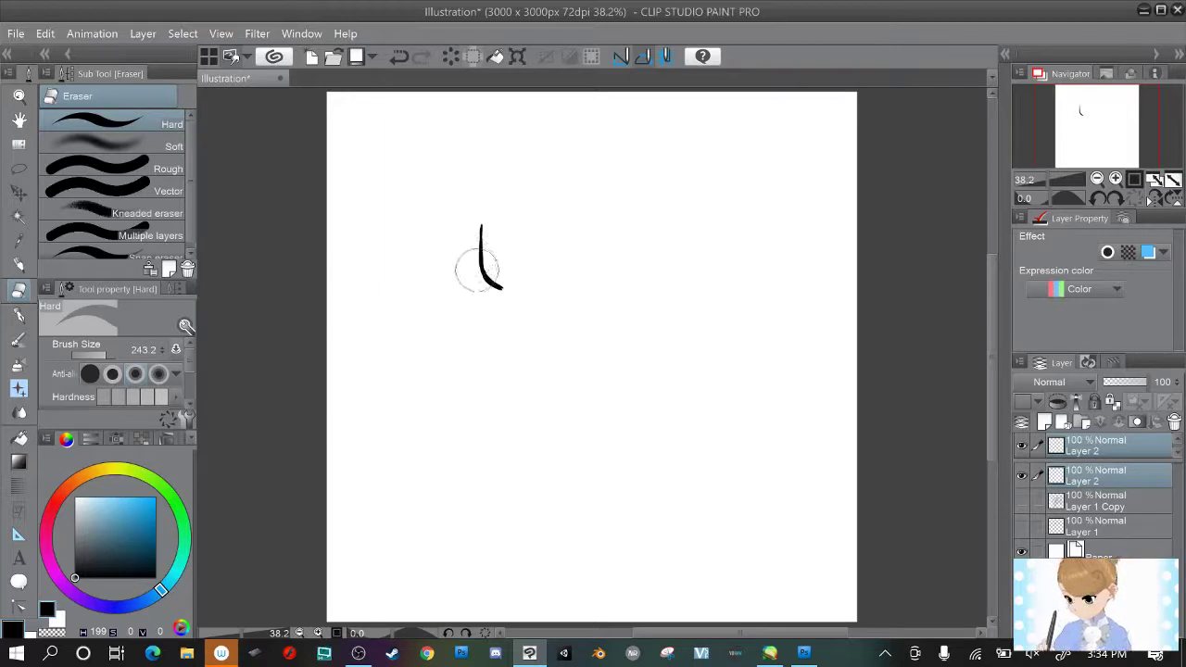
Lasso the half-scale stroke and flip its copy horizontally into a U shape.
{"action": "left_click", "coordinate": [19, 169]}
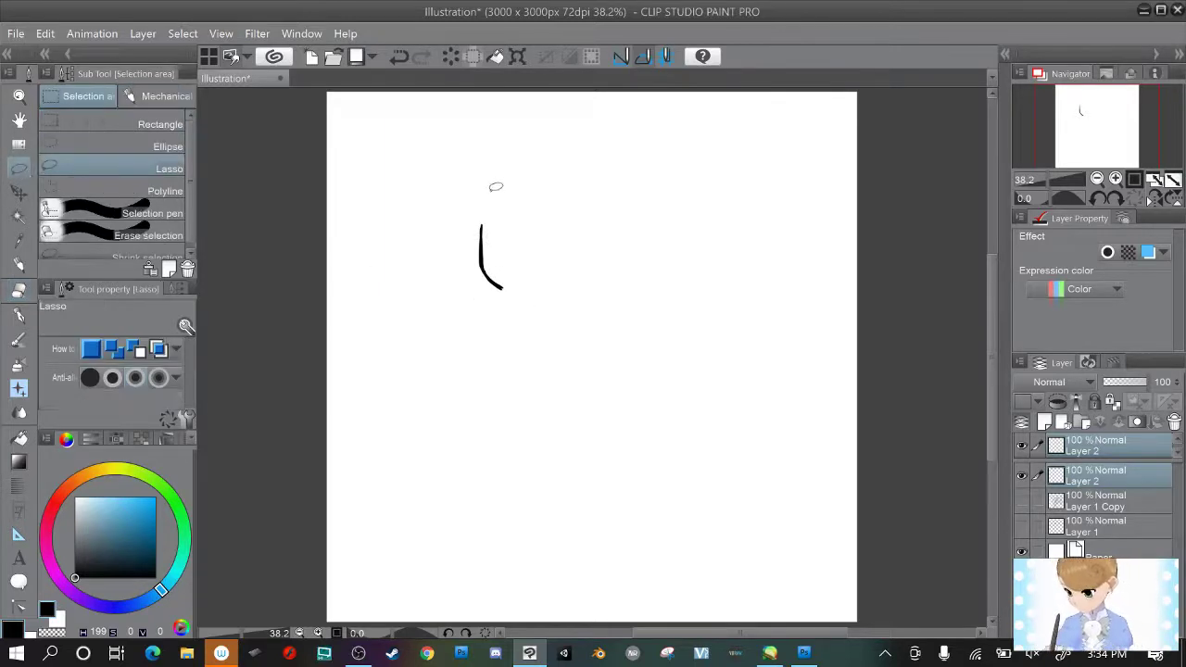
{"action": "left_click_drag", "start_coordinate": [496, 186], "coordinate": [503, 200]}
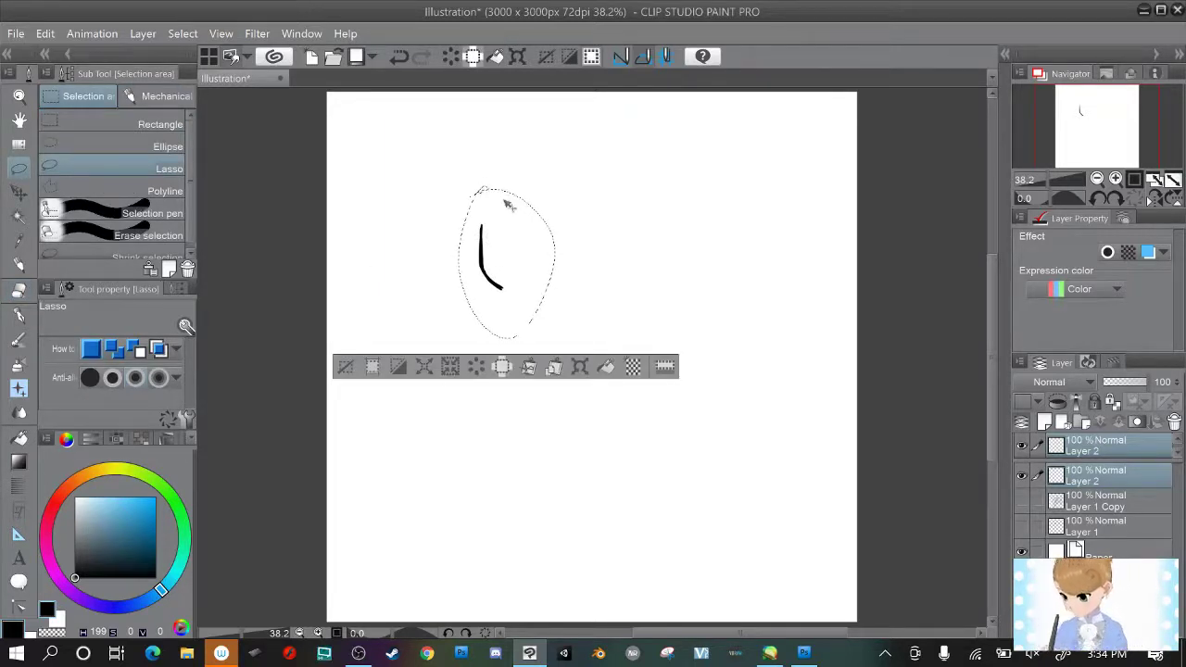
{"action": "left_click", "coordinate": [46, 33]}
{"action": "mouse_move", "coordinate": [158, 370]}
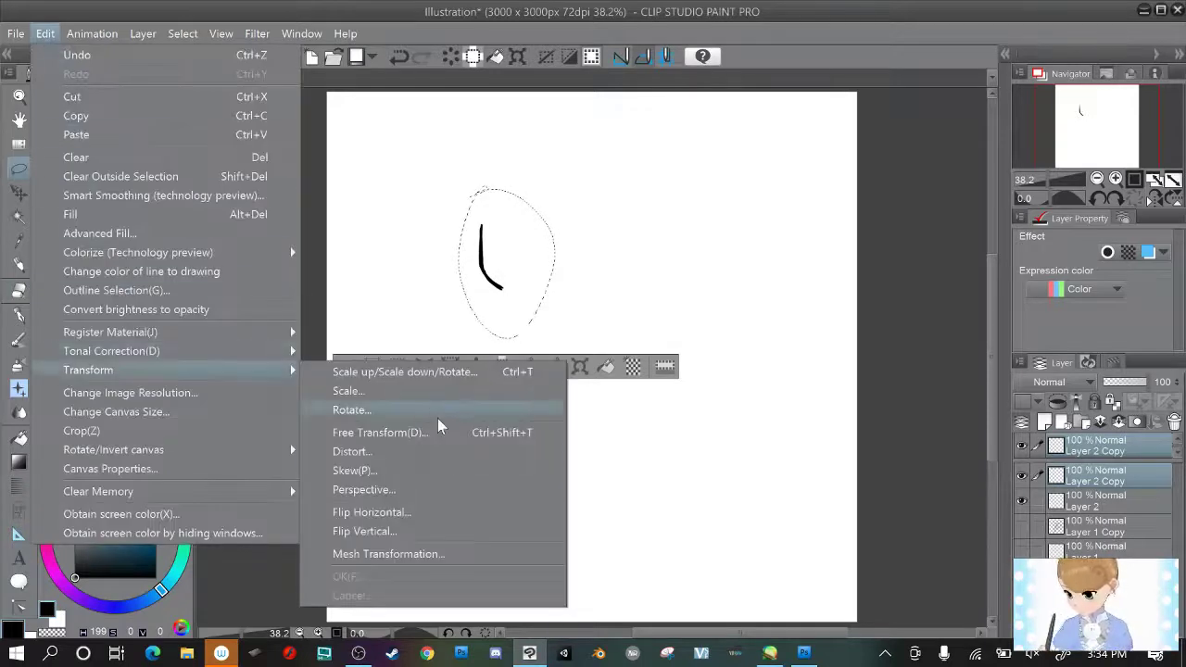
{"action": "left_click", "coordinate": [429, 512]}
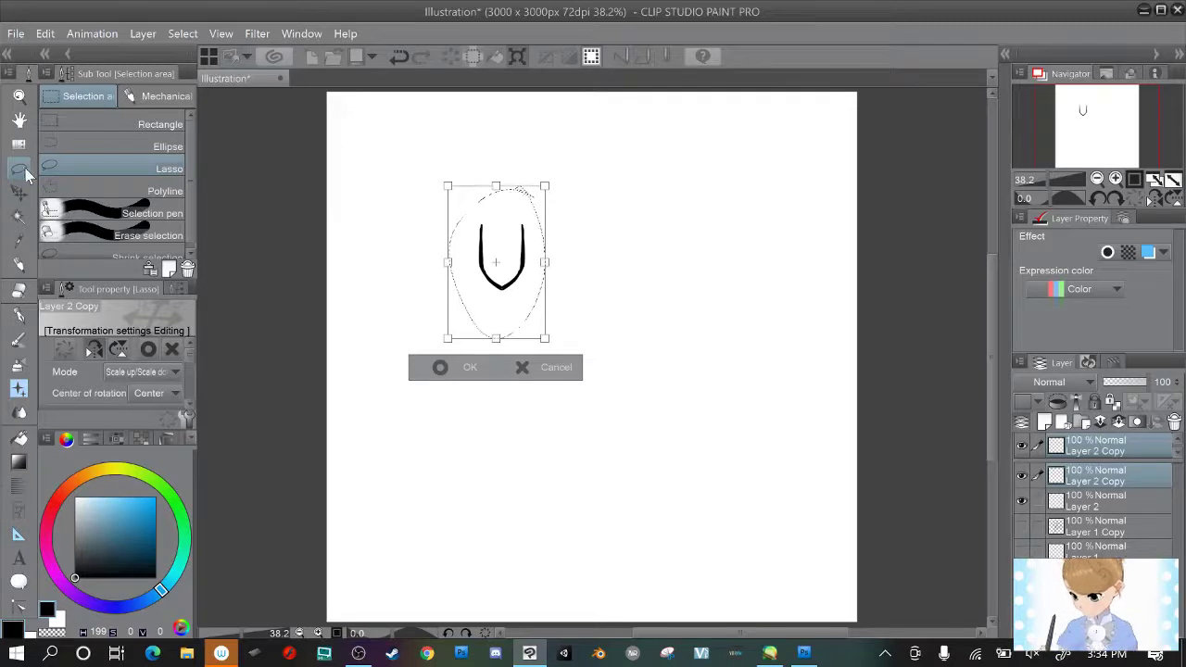
Apply the flip and merge the two scale halves into one layer, checking the result.
{"action": "left_click", "coordinate": [137, 168]}
{"action": "key", "text": "Return"}
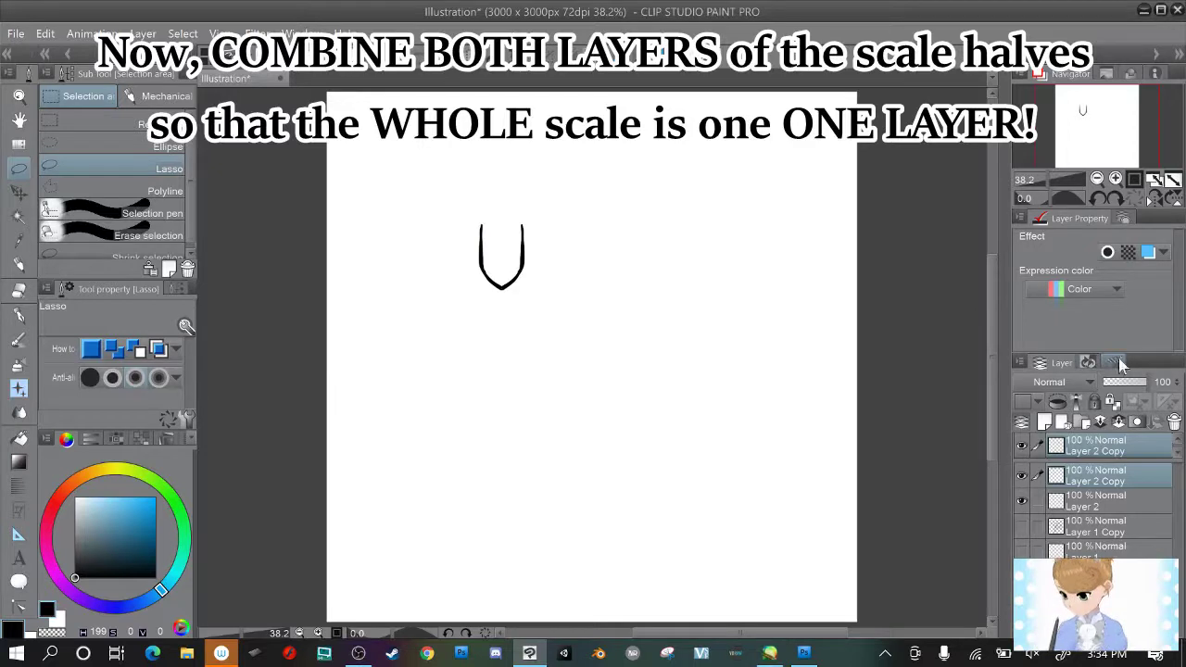
{"action": "left_click", "coordinate": [1119, 423]}
{"action": "left_click", "coordinate": [1023, 475]}
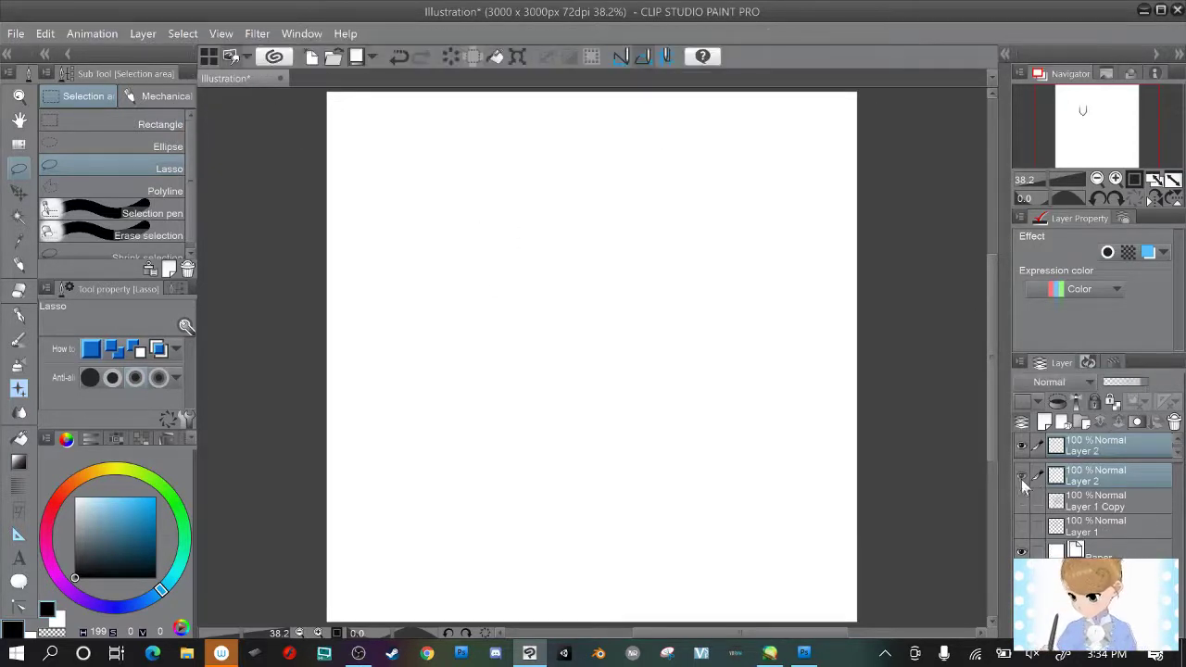
{"action": "left_click", "coordinate": [1022, 476]}
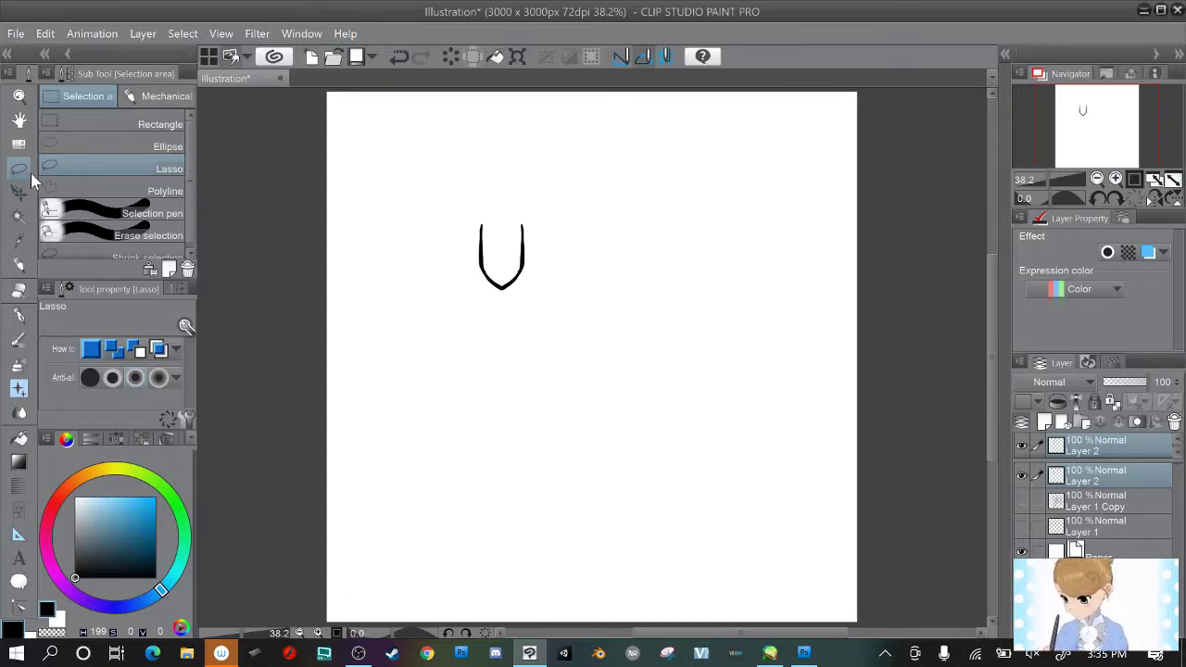
Copy the U-shaped scale, nudge the copy right until it joins, and merge it into Layer 2.
{"action": "left_click_drag", "start_coordinate": [522, 193], "coordinate": [484, 189]}
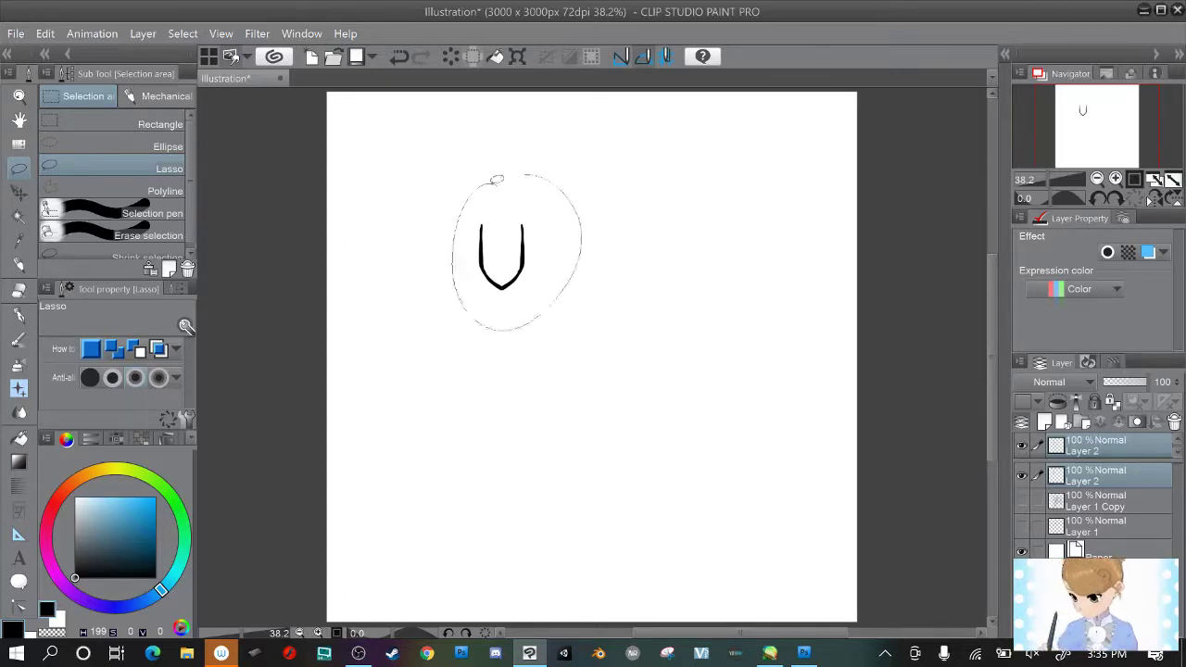
{"action": "key", "text": "ctrl+c"}
{"action": "key", "text": "ctrl+v"}
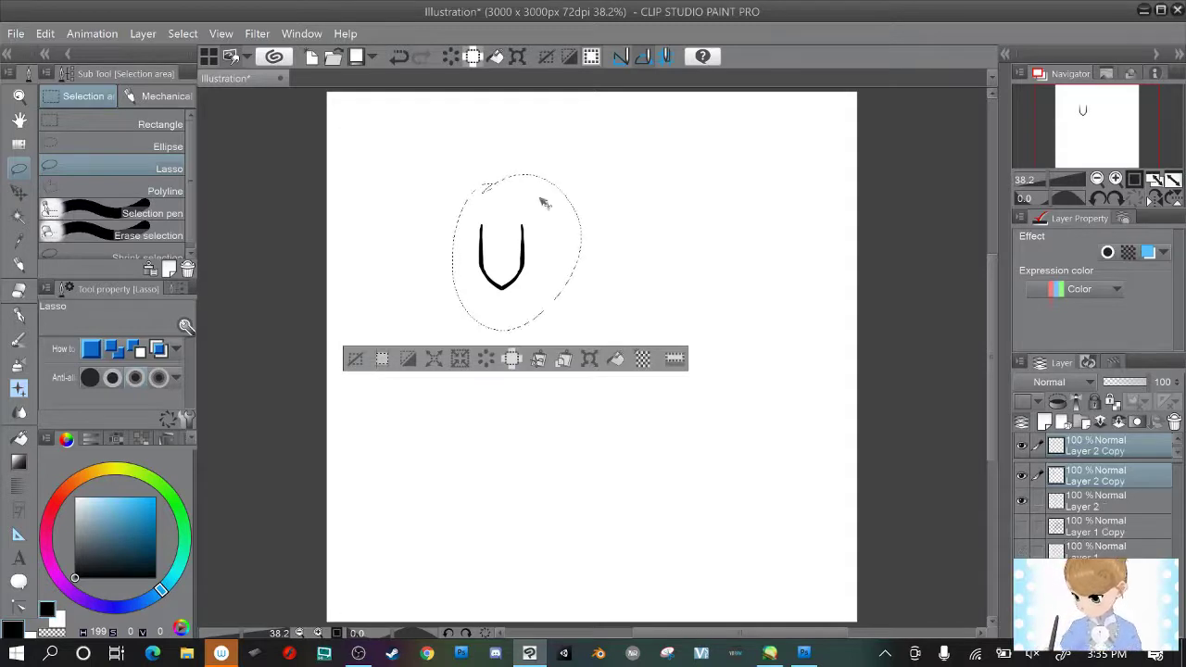
{"action": "key", "text": "Right"}
{"action": "key", "text": "Right"}
{"action": "key", "text": "Right"}
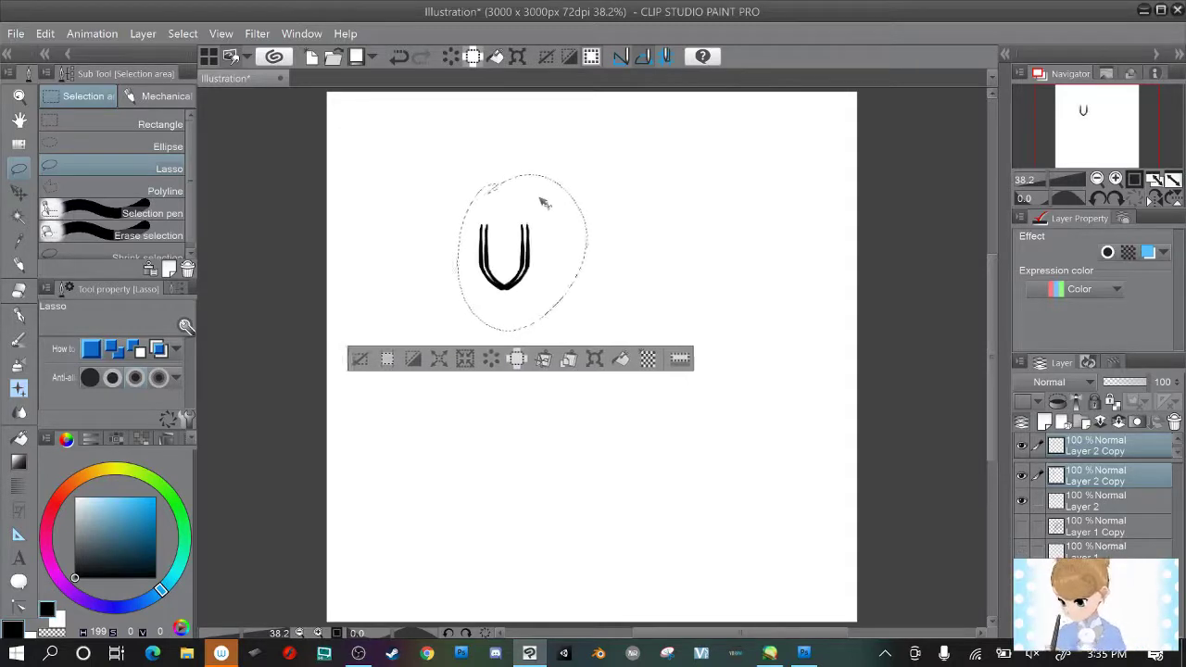
{"action": "key", "text": "Right"}
{"action": "key", "text": "Right"}
{"action": "key", "text": "Right"}
{"action": "key", "text": "Right"}
{"action": "key", "text": "Right"}
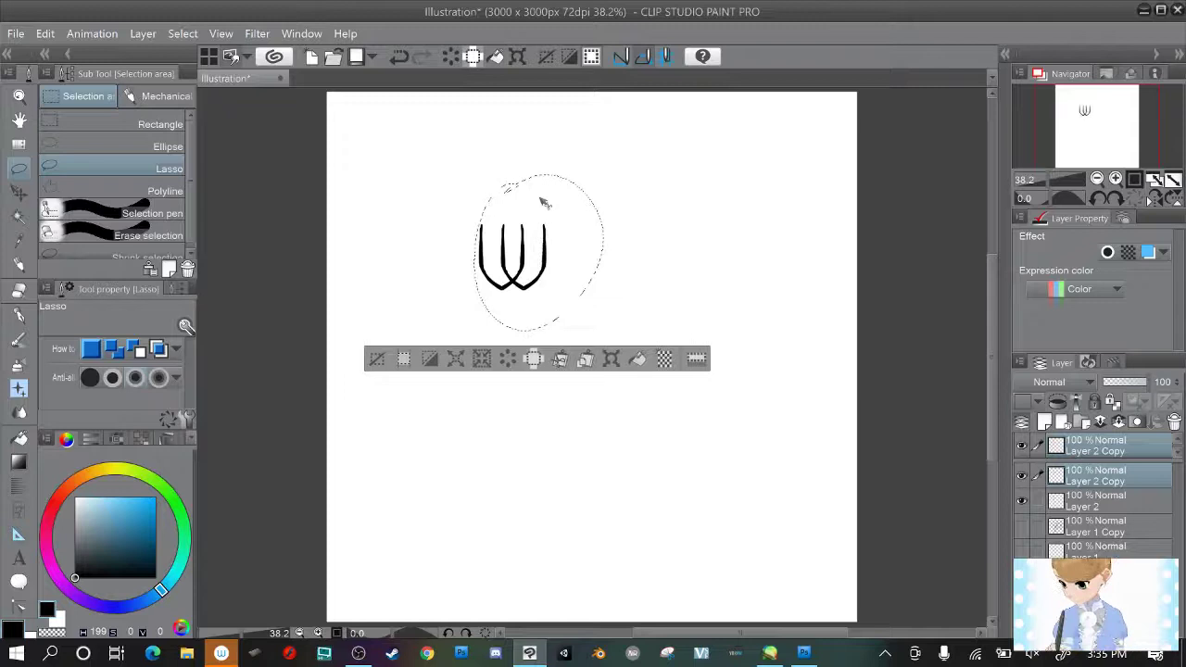
{"action": "key", "text": "Right"}
{"action": "key", "text": "Right"}
{"action": "key", "text": "Right"}
{"action": "key", "text": "Right"}
{"action": "key", "text": "Right"}
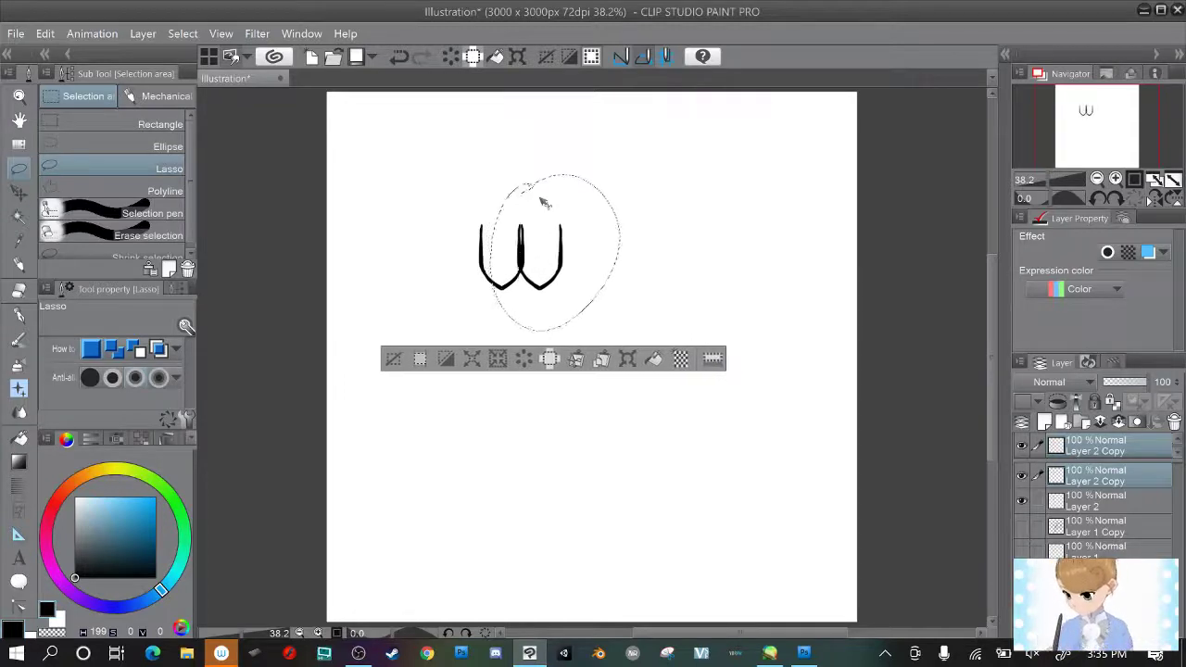
{"action": "key", "text": "Right"}
{"action": "key", "text": "Right"}
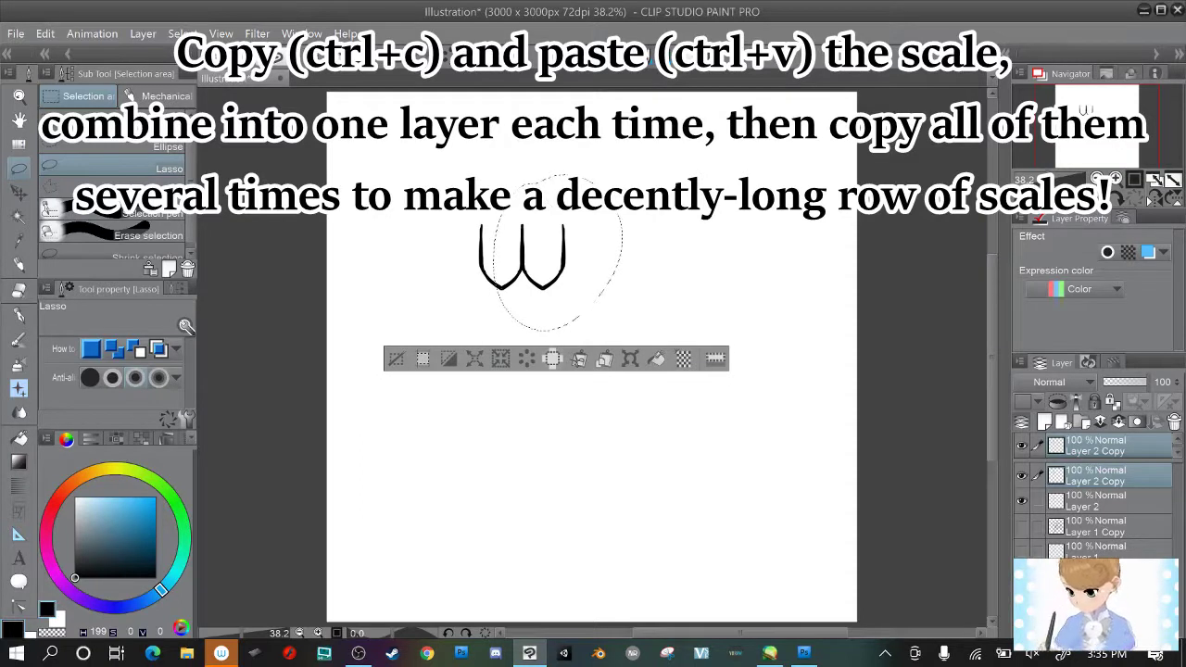
{"action": "key", "text": "ctrl+d"}
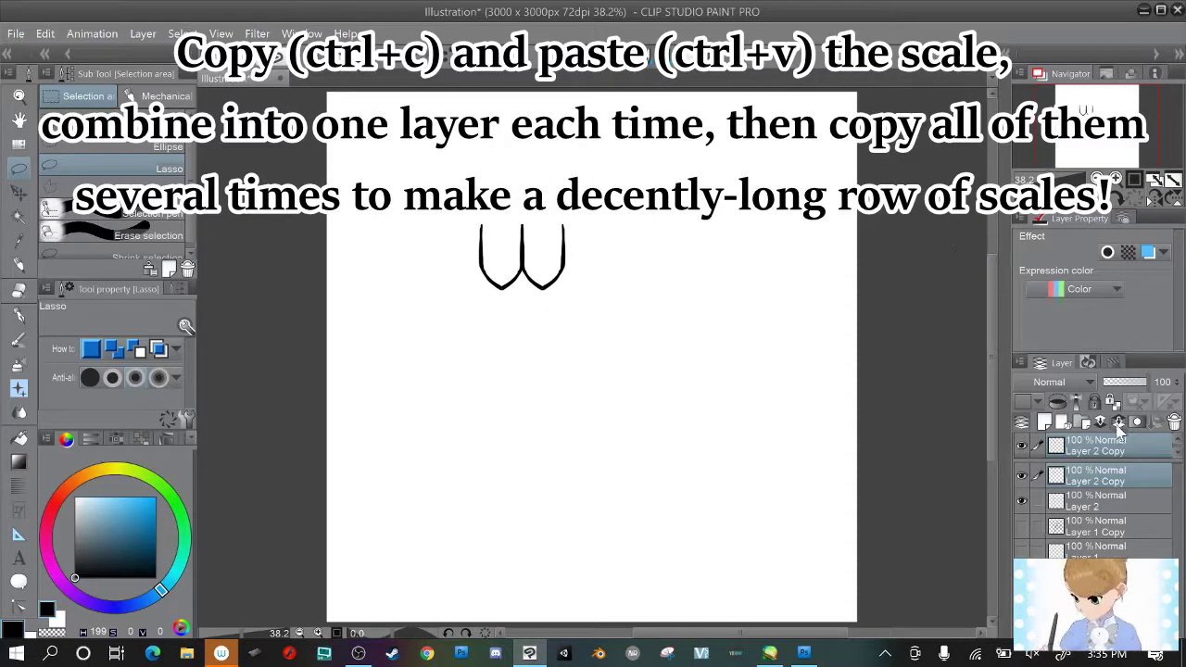
{"action": "left_click", "coordinate": [1118, 422]}
{"action": "left_click", "coordinate": [1022, 475]}
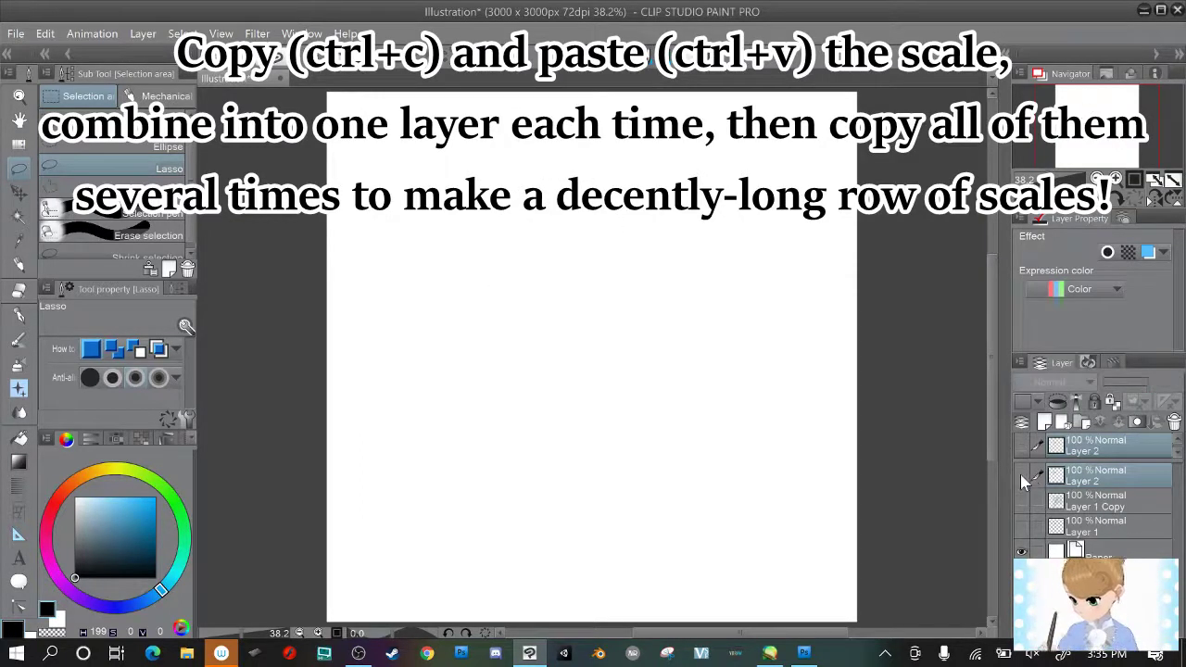
{"action": "left_click", "coordinate": [1022, 475]}
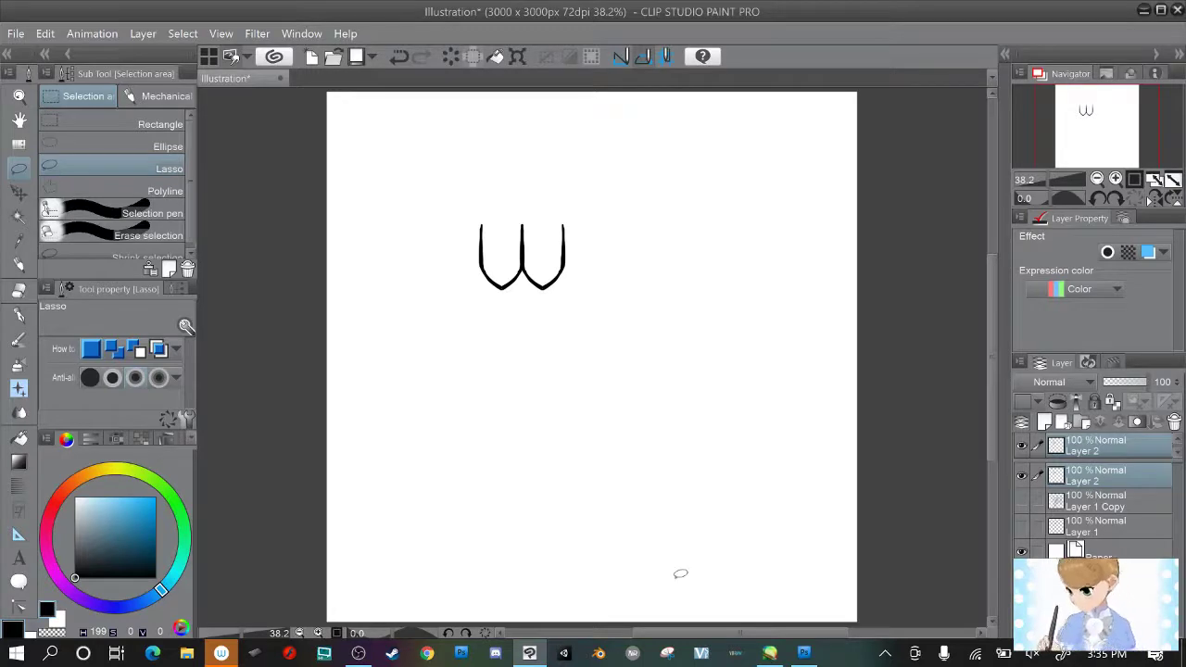
Copy the W-shaped pair of scales, slide it right to extend the row, and merge it down.
{"action": "left_click_drag", "start_coordinate": [523, 173], "coordinate": [491, 150]}
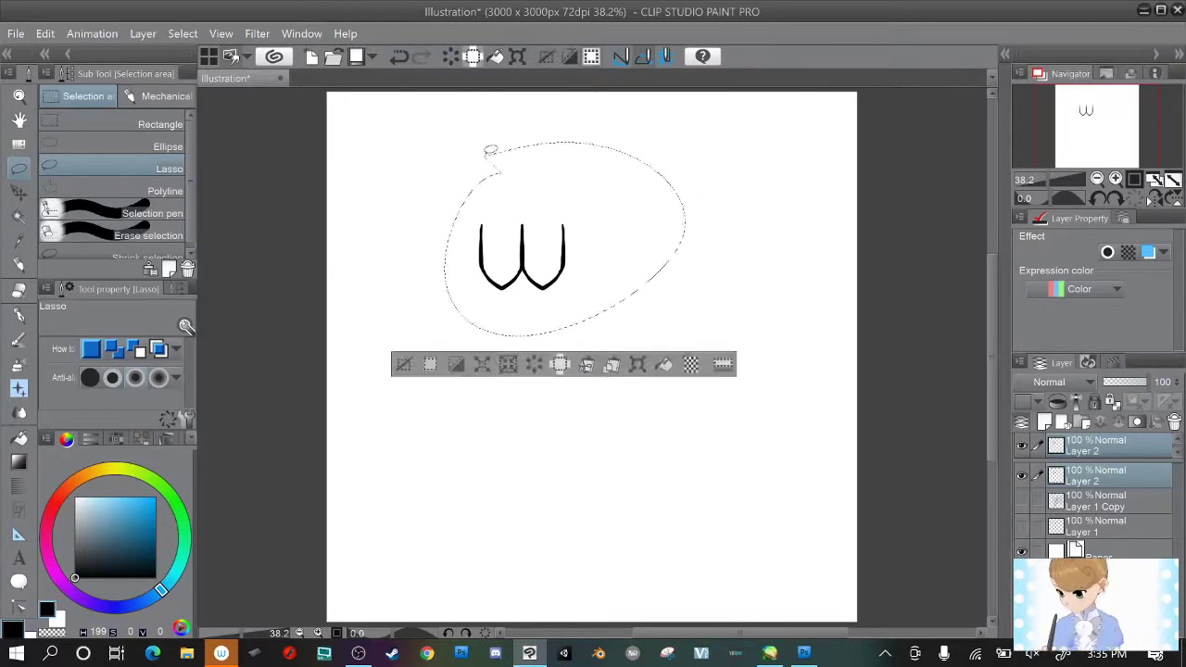
{"action": "key", "text": "ctrl+c"}
{"action": "key", "text": "ctrl+v"}
{"action": "key", "text": "Right"}
{"action": "key", "text": "Right"}
{"action": "key", "text": "Right"}
{"action": "key", "text": "Right"}
{"action": "key", "text": "Right"}
{"action": "key", "text": "Right"}
{"action": "key", "text": "Right"}
{"action": "key", "text": "Right"}
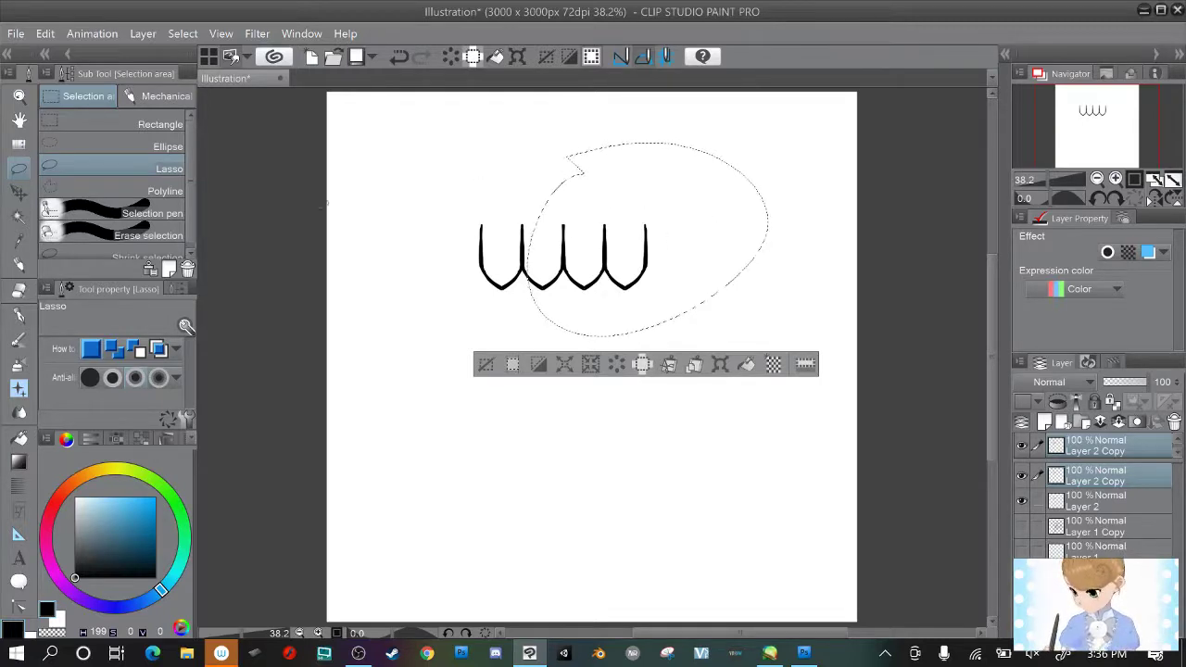
{"action": "key", "text": "ctrl+d"}
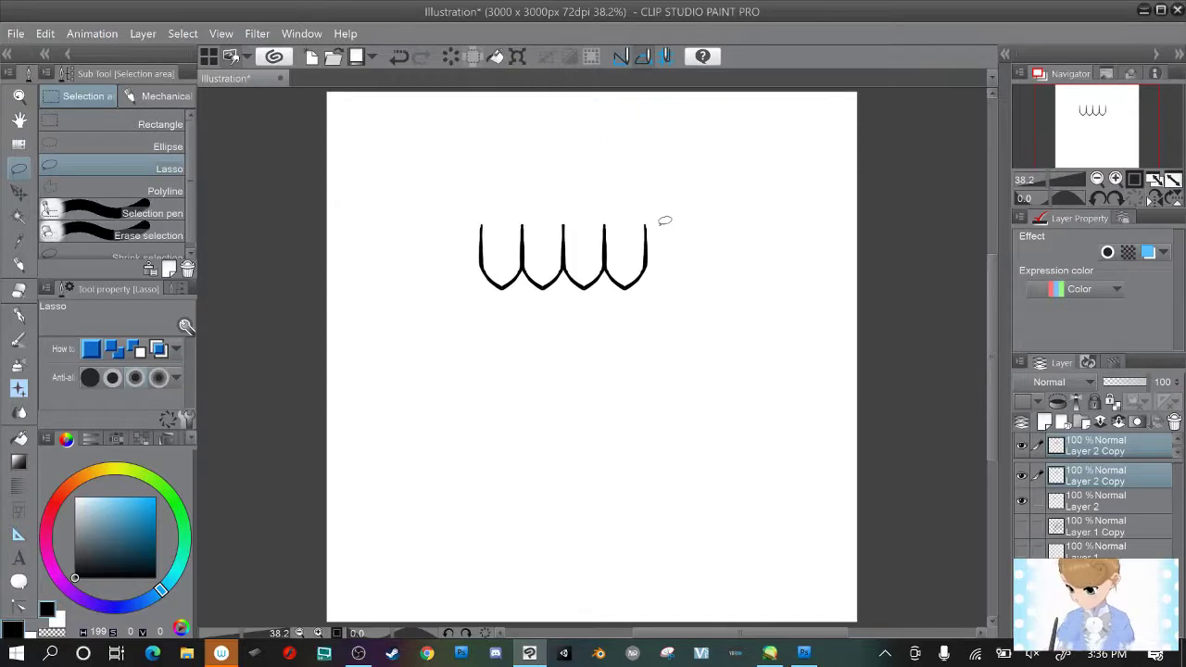
{"action": "left_click", "coordinate": [1119, 421]}
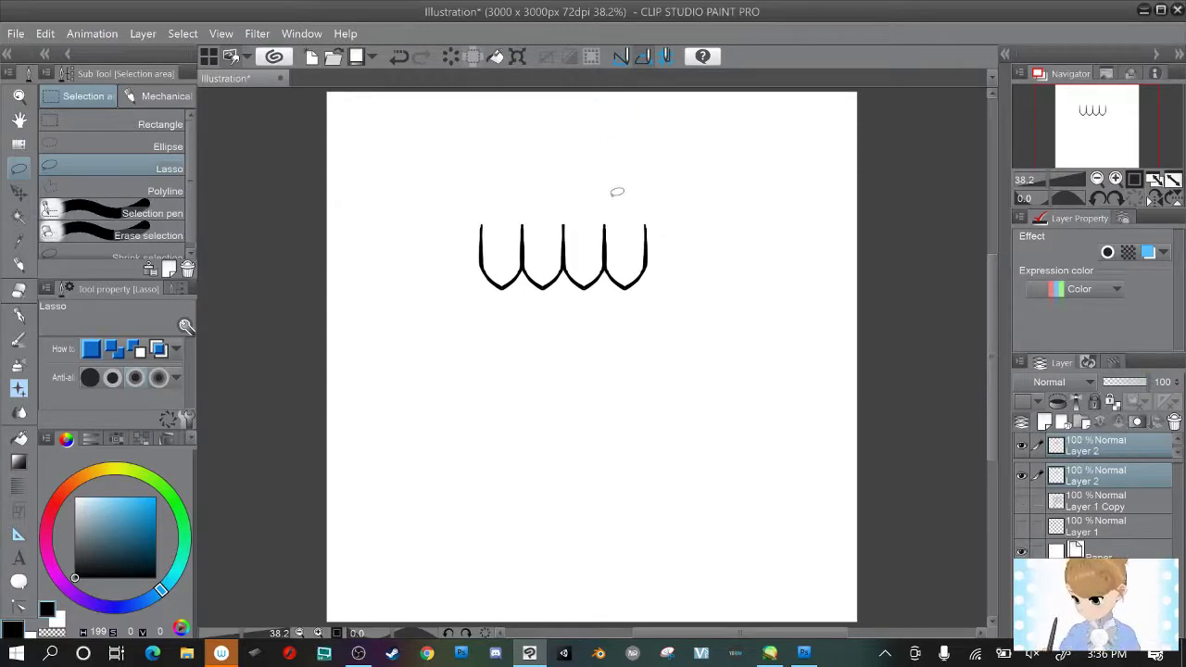
Duplicate the larger scale group again, line it up after the originals, and merge into Layer 2.
{"action": "mouse_move", "coordinate": [633, 183]}
{"action": "left_mouse_down"}
{"action": "mouse_move", "coordinate": [532, 331]}
{"action": "mouse_move", "coordinate": [641, 148]}
{"action": "left_mouse_up"}
{"action": "key", "text": "ctrl+c"}
{"action": "key", "text": "ctrl+v"}
{"action": "key", "text": "Right"}
{"action": "key", "text": "Right"}
{"action": "key", "text": "Right"}
{"action": "key", "text": "Right"}
{"action": "key", "text": "Right"}
{"action": "key", "text": "Right"}
{"action": "key", "text": "Right"}
{"action": "key", "text": "Right"}
{"action": "key", "text": "Right"}
{"action": "key", "text": "Right"}
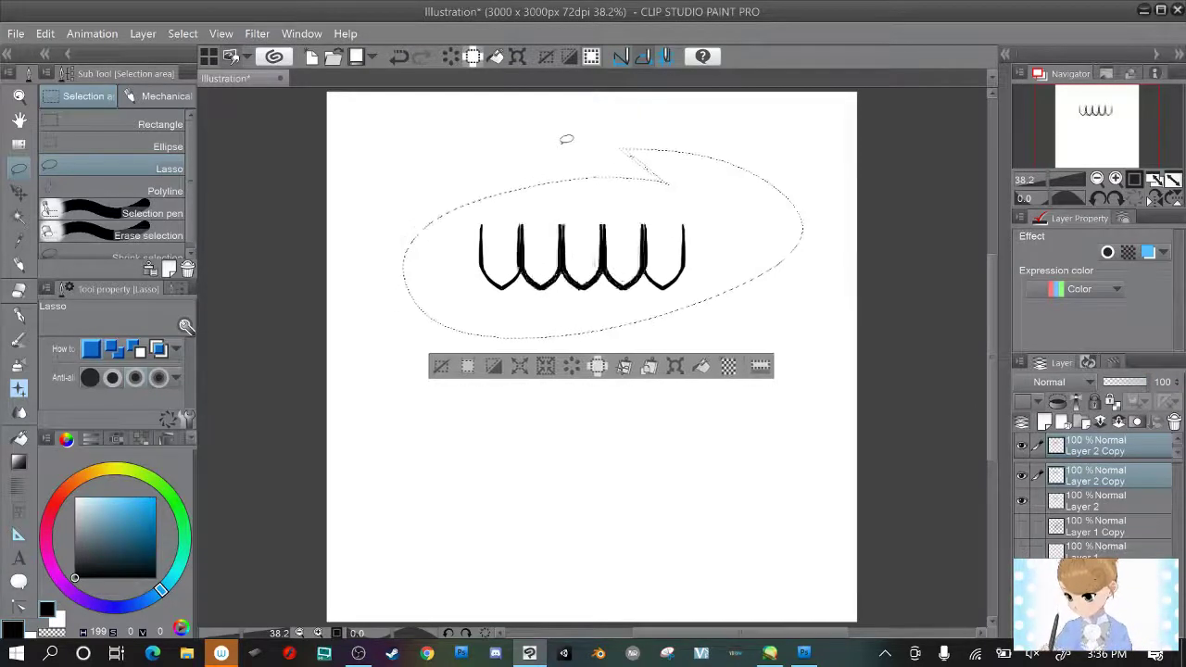
{"action": "key", "text": "Right"}
{"action": "key", "text": "Right"}
{"action": "key", "text": "Right"}
{"action": "key", "text": "Right"}
{"action": "key", "text": "Right"}
{"action": "key", "text": "Right"}
{"action": "key", "text": "Right"}
{"action": "key", "text": "Right"}
{"action": "key", "text": "Right"}
{"action": "key", "text": "Right"}
{"action": "key", "text": "Right"}
{"action": "key", "text": "Right"}
{"action": "key", "text": "Right"}
{"action": "key", "text": "Right"}
{"action": "key", "text": "Right"}
{"action": "key", "text": "Right"}
{"action": "key", "text": "Right"}
{"action": "key", "text": "Right"}
{"action": "key", "text": "Right"}
{"action": "key", "text": "Right"}
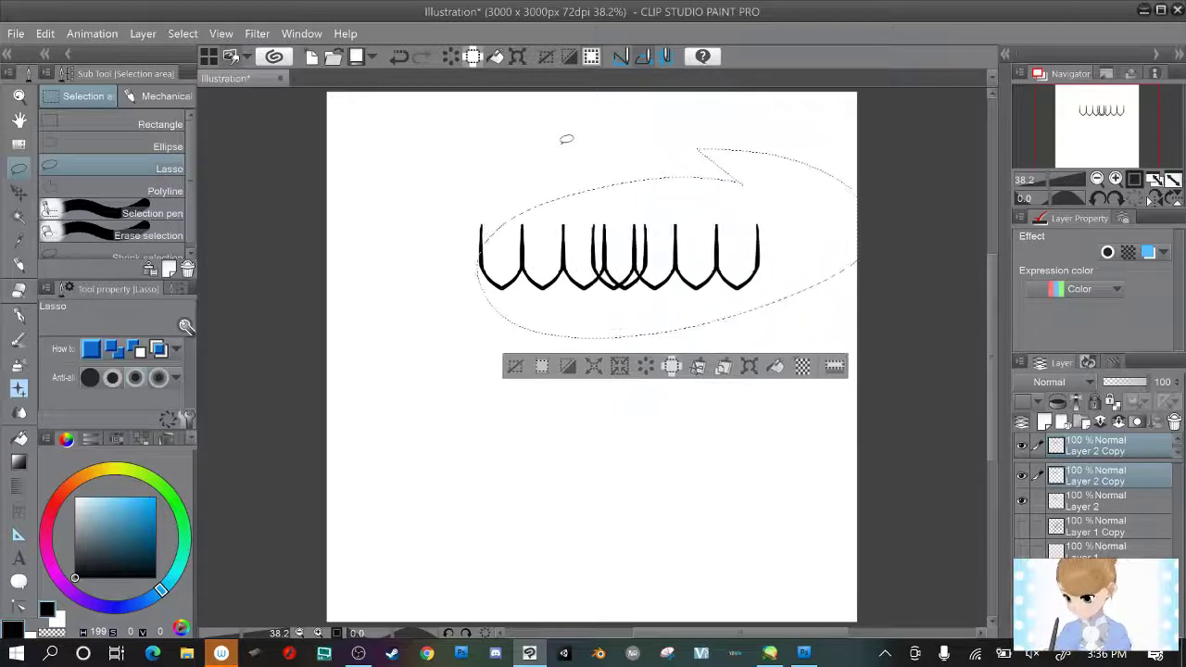
{"action": "key", "text": "Right"}
{"action": "key", "text": "Right"}
{"action": "key", "text": "Right"}
{"action": "key", "text": "Right"}
{"action": "key", "text": "Right"}
{"action": "key", "text": "Right"}
{"action": "key", "text": "Right"}
{"action": "key", "text": "Right"}
{"action": "key", "text": "Right"}
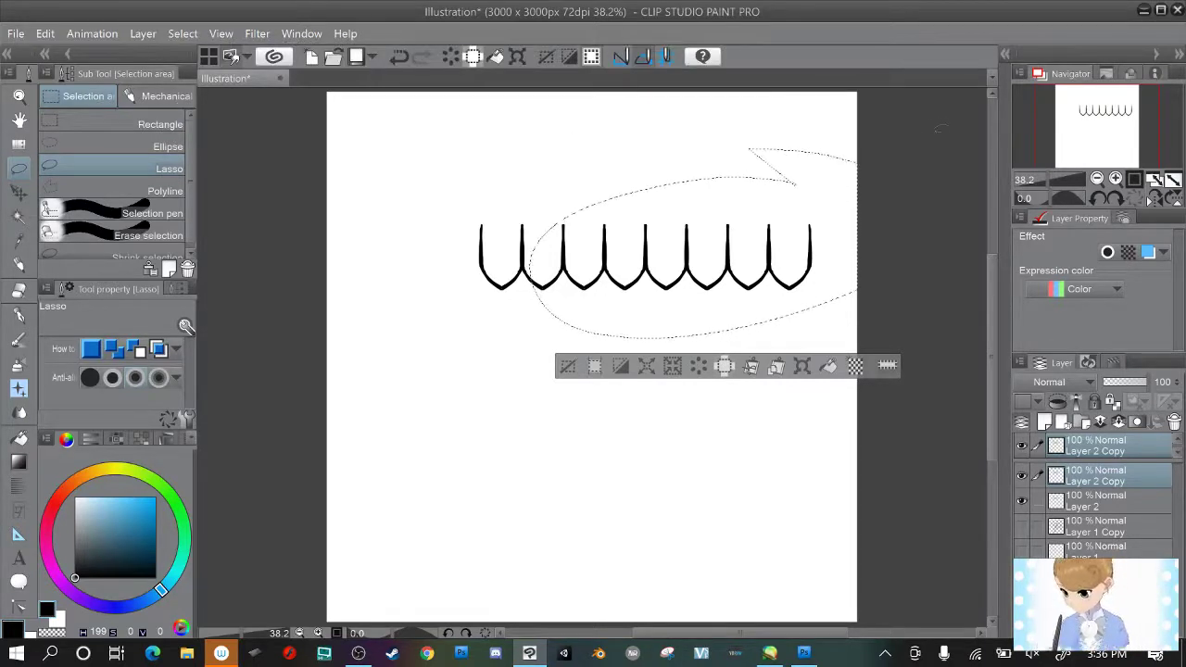
{"action": "key", "text": "ctrl+d"}
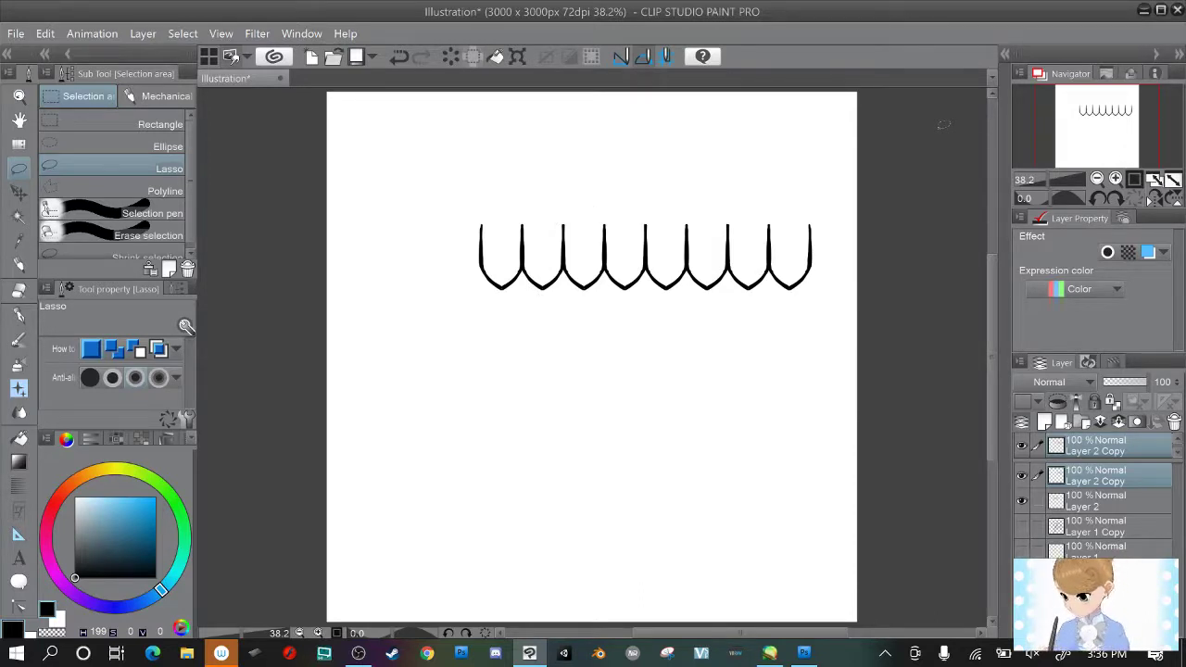
{"action": "left_click", "coordinate": [1119, 422]}
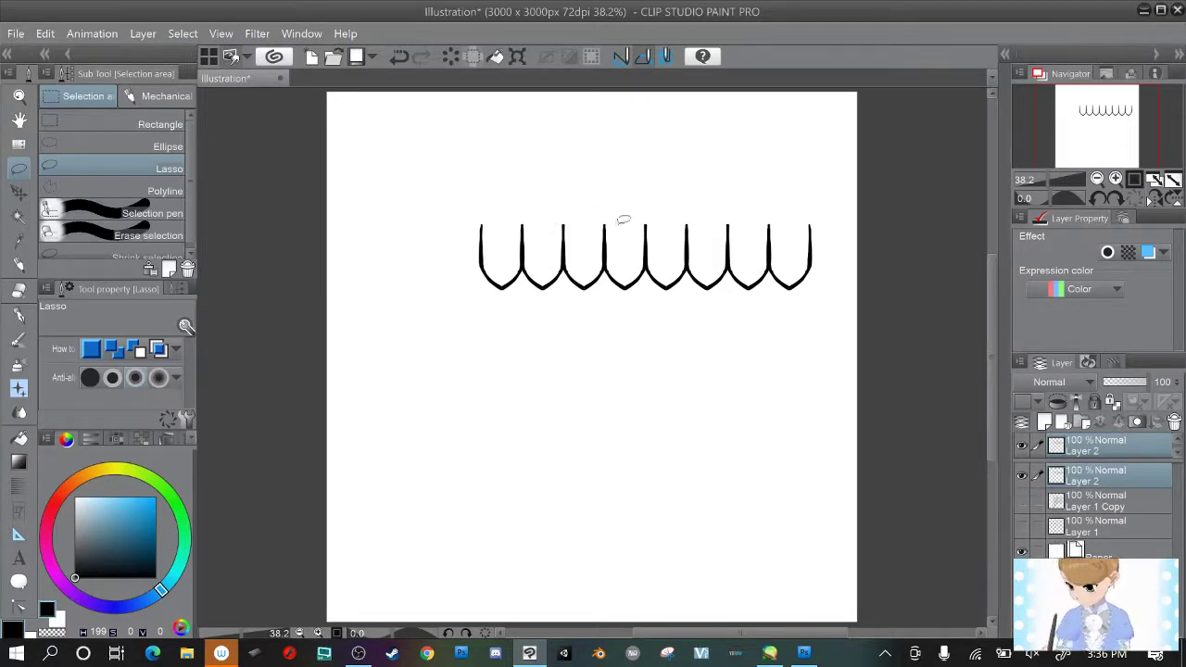
Duplicate the whole row, shift it right into an even row of eleven scales, and erase the clipped edge scale.
{"action": "key", "text": "p"}
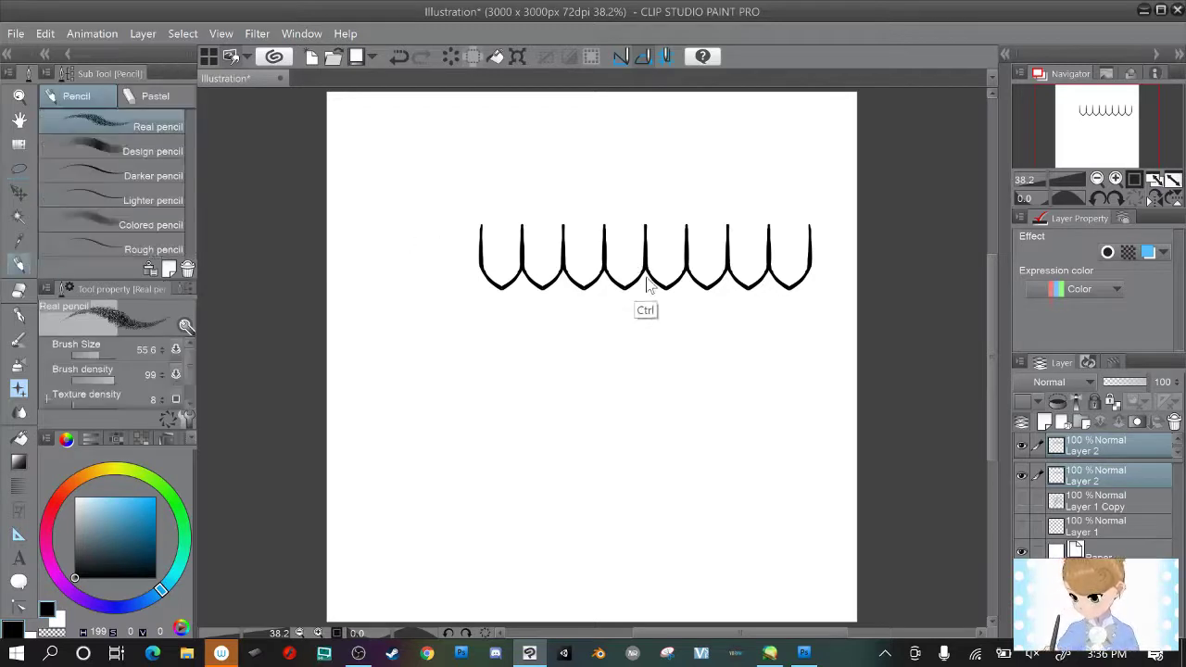
{"action": "left_click_drag", "start_coordinate": [647, 285], "coordinate": [526, 287]}
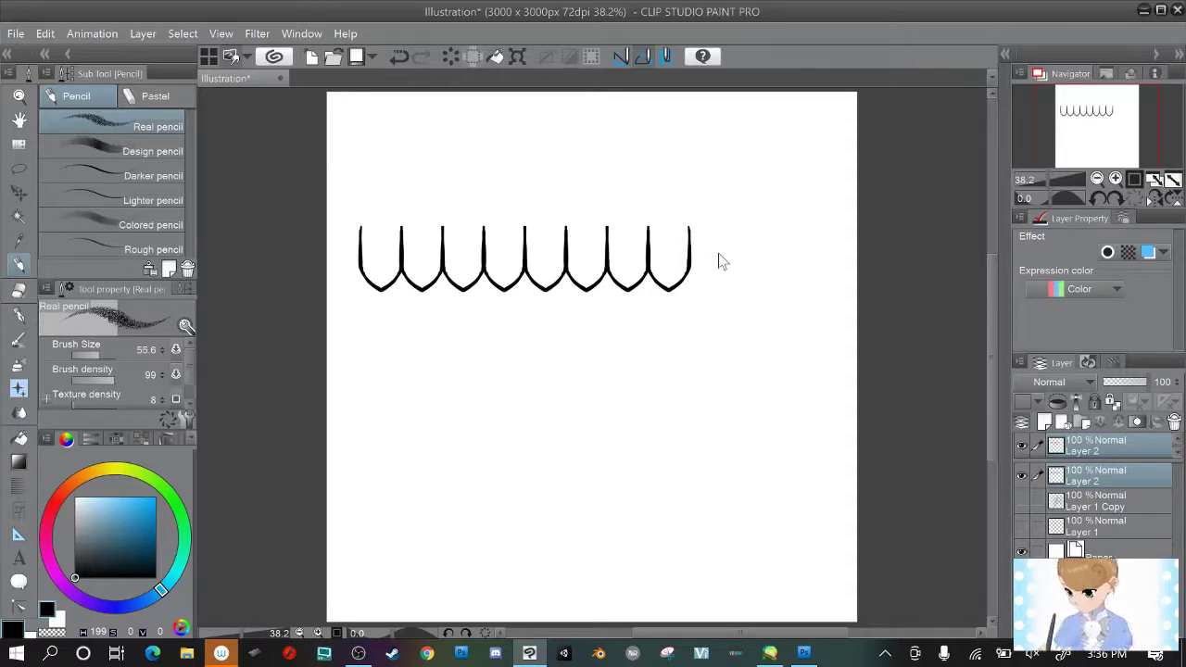
{"action": "key", "text": "ctrl+c"}
{"action": "key", "text": "ctrl+v"}
{"action": "left_click_drag", "start_coordinate": [721, 261], "coordinate": [719, 259]}
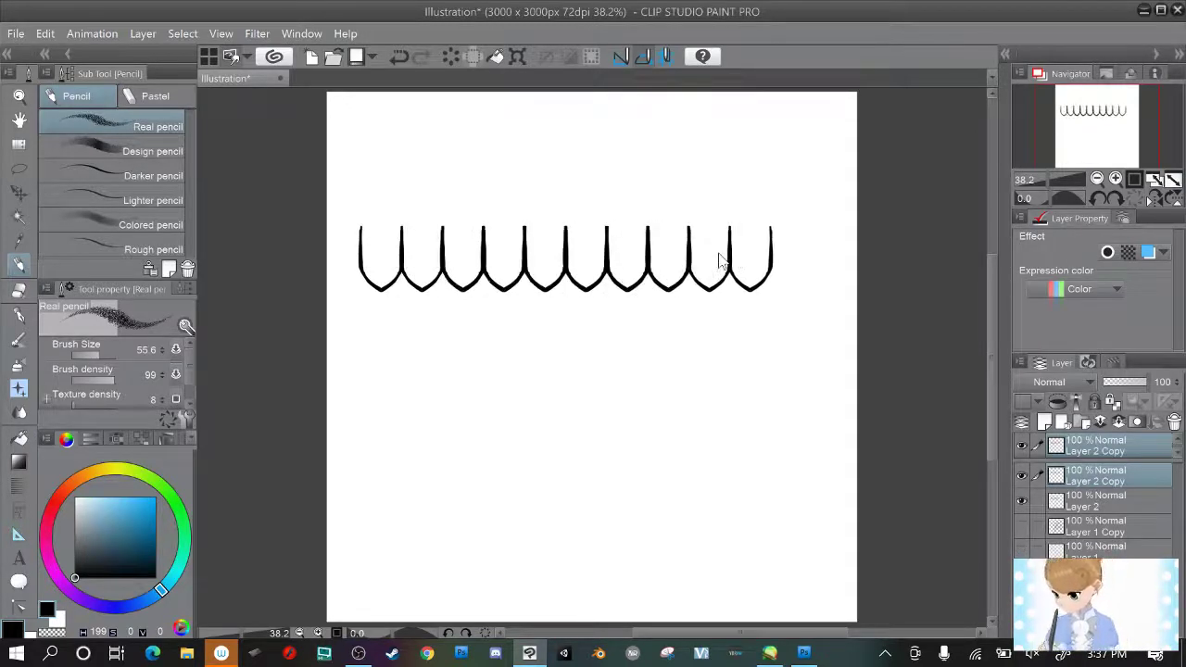
{"action": "key", "text": "Right"}
{"action": "key", "text": "Right"}
{"action": "key", "text": "Right"}
{"action": "key", "text": "Right"}
{"action": "key", "text": "Right"}
{"action": "key", "text": "Right"}
{"action": "key", "text": "Right"}
{"action": "key", "text": "Right"}
{"action": "key", "text": "Right"}
{"action": "key", "text": "Right"}
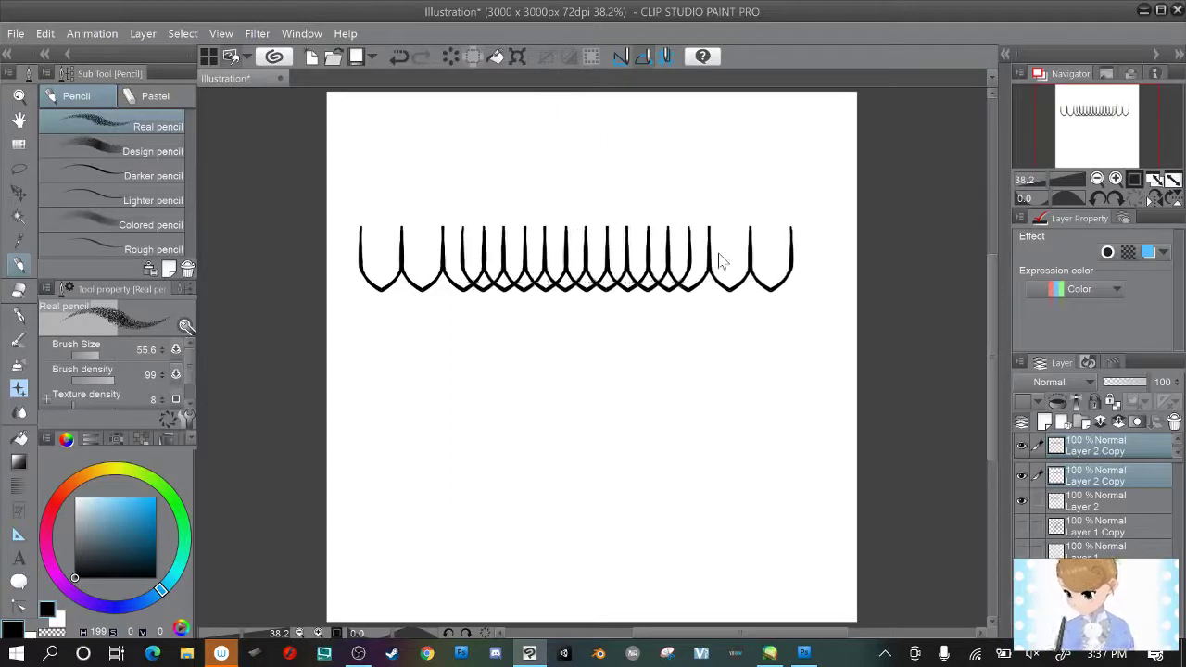
{"action": "key", "text": "Right"}
{"action": "key", "text": "Right"}
{"action": "key", "text": "Right"}
{"action": "key", "text": "Right"}
{"action": "key", "text": "Right"}
{"action": "key", "text": "Right"}
{"action": "key", "text": "Right"}
{"action": "key", "text": "Right"}
{"action": "key", "text": "Right"}
{"action": "key", "text": "Right"}
{"action": "key", "text": "Right"}
{"action": "key", "text": "Right"}
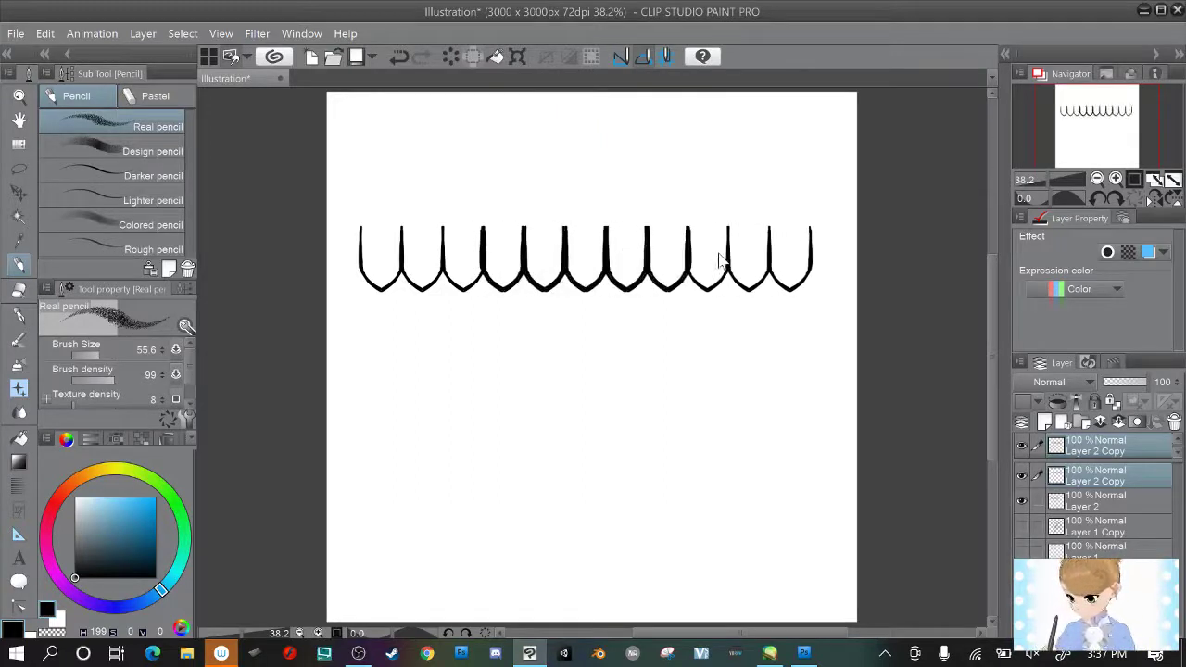
{"action": "key", "text": "Right"}
{"action": "key", "text": "Right"}
{"action": "key", "text": "Right"}
{"action": "key", "text": "Right"}
{"action": "key", "text": "Right"}
{"action": "key", "text": "Right"}
{"action": "key", "text": "Right"}
{"action": "key", "text": "Right"}
{"action": "key", "text": "Right"}
{"action": "key", "text": "Right"}
{"action": "key", "text": "Right"}
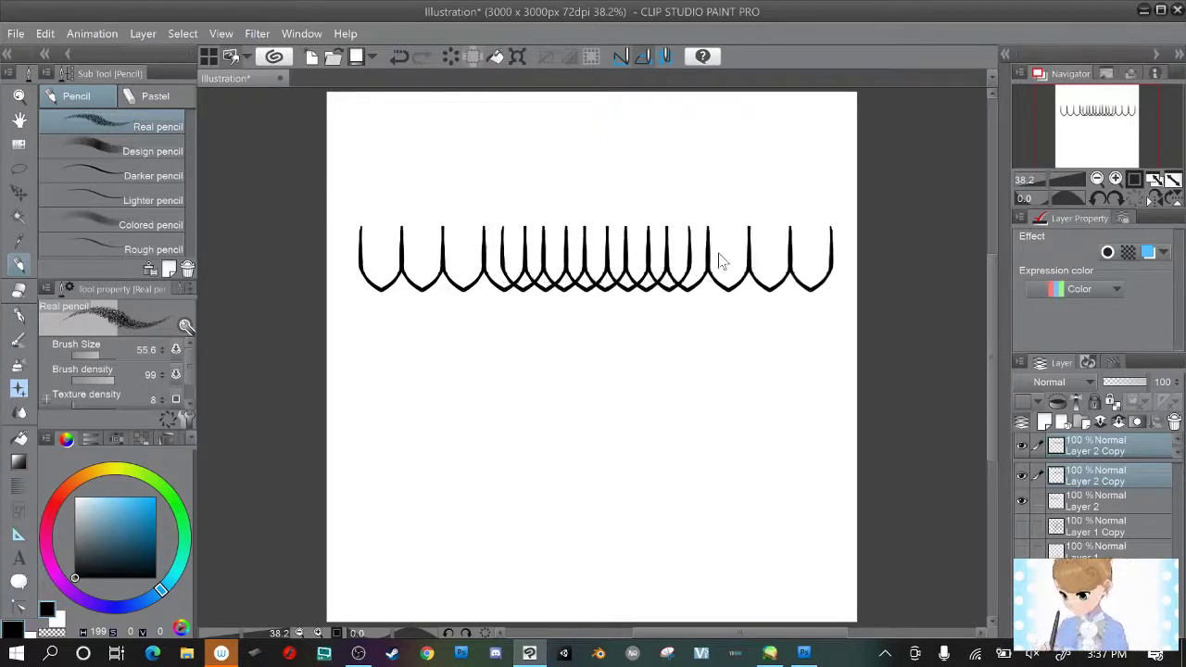
{"action": "key", "text": "Right"}
{"action": "key", "text": "Right"}
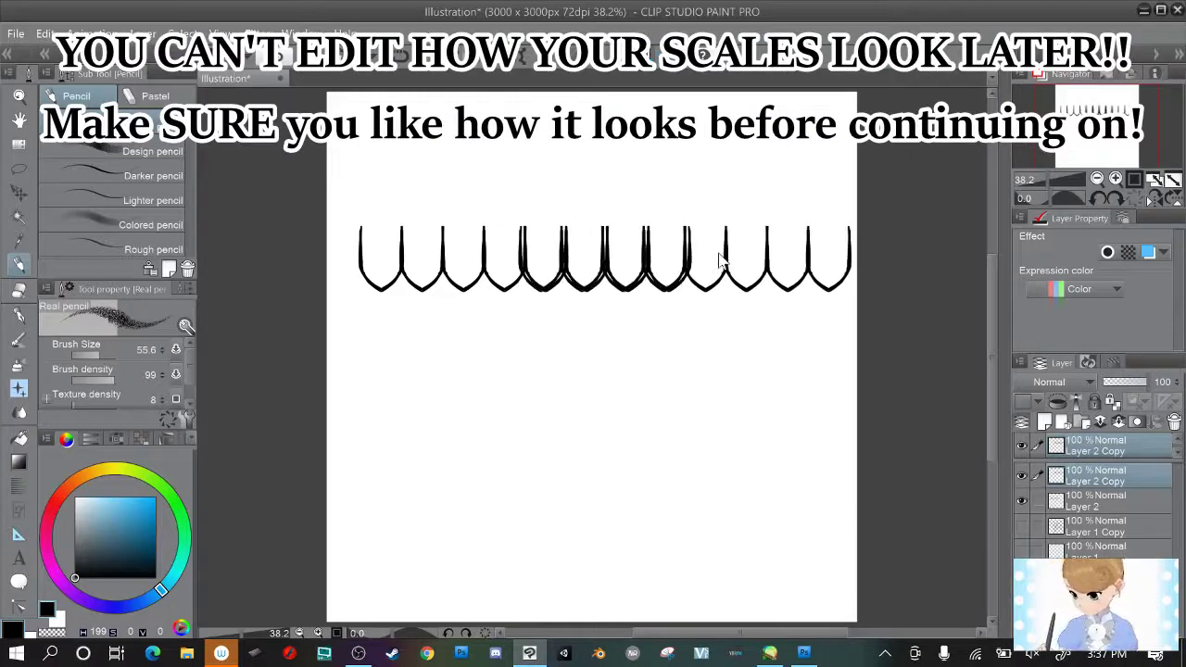
{"action": "key", "text": "Right"}
{"action": "key", "text": "Right"}
{"action": "key", "text": "Right"}
{"action": "key", "text": "Right"}
{"action": "key", "text": "Right"}
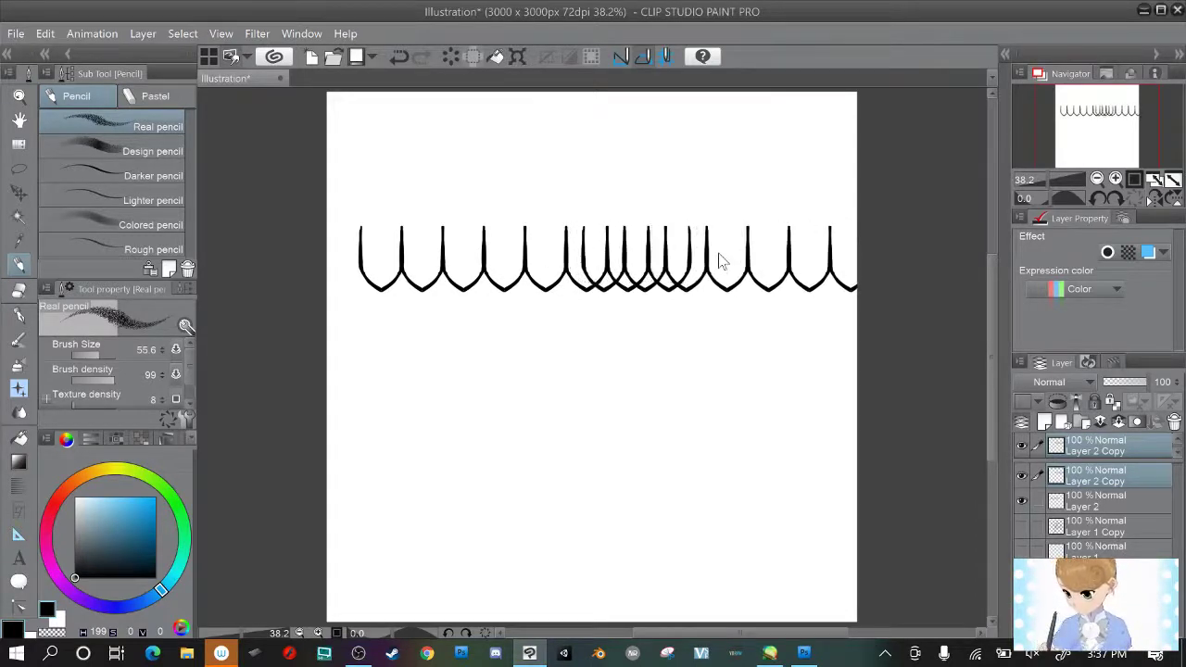
{"action": "key", "text": "Right"}
{"action": "key", "text": "Right"}
{"action": "key", "text": "Right"}
{"action": "key", "text": "Right"}
{"action": "key", "text": "Right"}
{"action": "key", "text": "Right"}
{"action": "key", "text": "Right"}
{"action": "key", "text": "Right"}
{"action": "key", "text": "Right"}
{"action": "key", "text": "Right"}
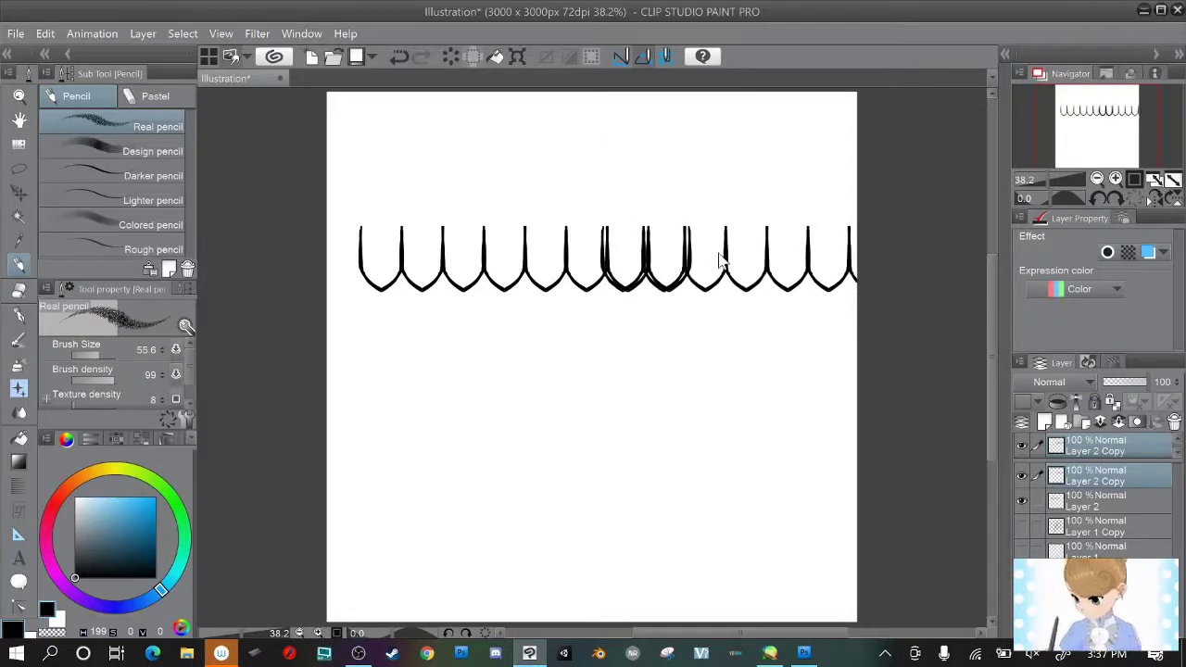
{"action": "key", "text": "Right"}
{"action": "key", "text": "Right"}
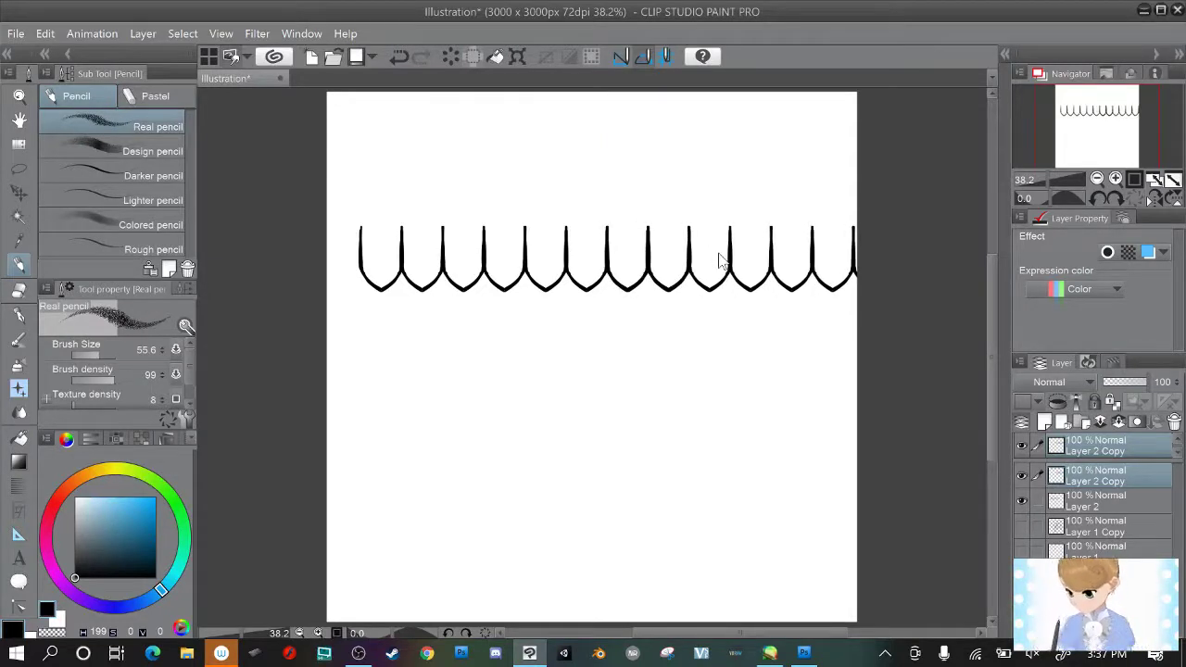
{"action": "left_click", "coordinate": [20, 290]}
{"action": "mouse_move", "coordinate": [853, 225]}
{"action": "left_mouse_down"}
{"action": "mouse_move", "coordinate": [856, 312]}
{"action": "mouse_move", "coordinate": [839, 310]}
{"action": "mouse_move", "coordinate": [829, 275]}
{"action": "mouse_move", "coordinate": [820, 282]}
{"action": "mouse_move", "coordinate": [829, 239]}
{"action": "left_mouse_up"}
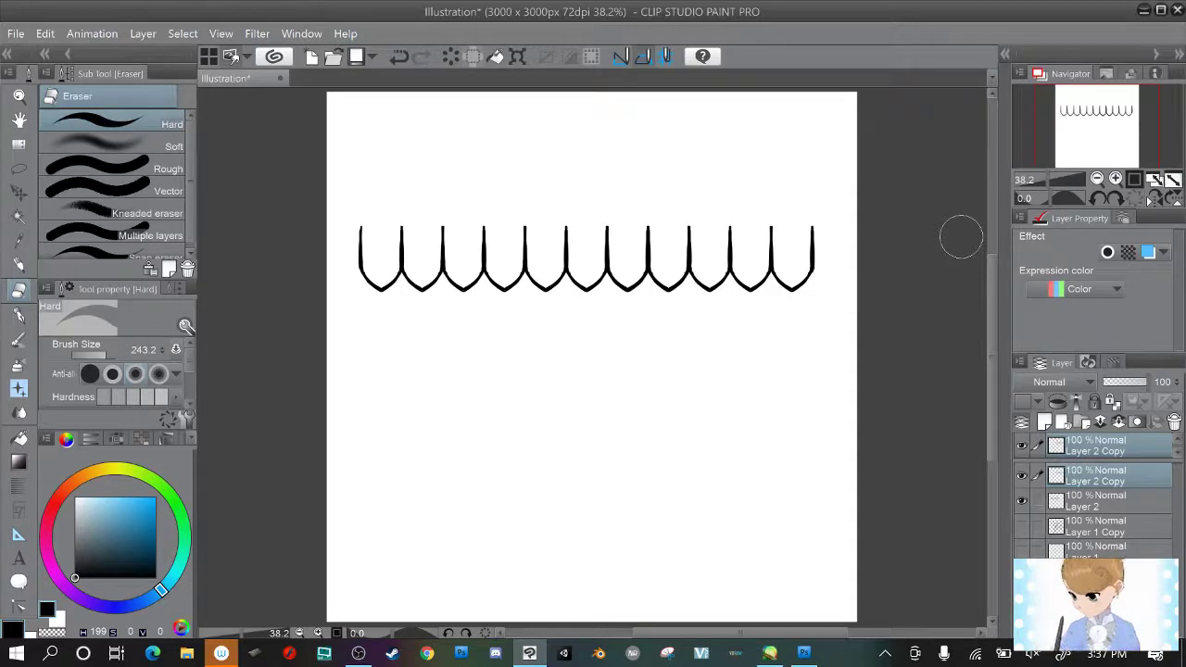
Merge the copied row layers together and toggle Layer 2's visibility to check them.
{"action": "left_click", "coordinate": [1137, 422]}
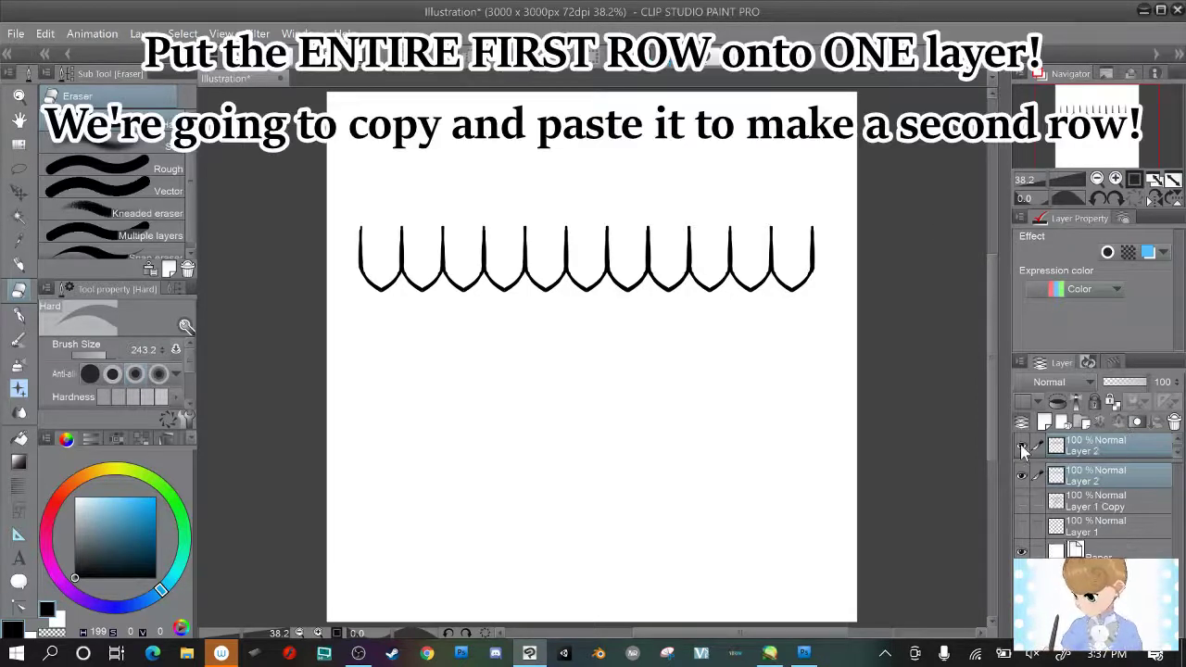
{"action": "left_click", "coordinate": [1023, 447]}
{"action": "left_click", "coordinate": [1023, 447]}
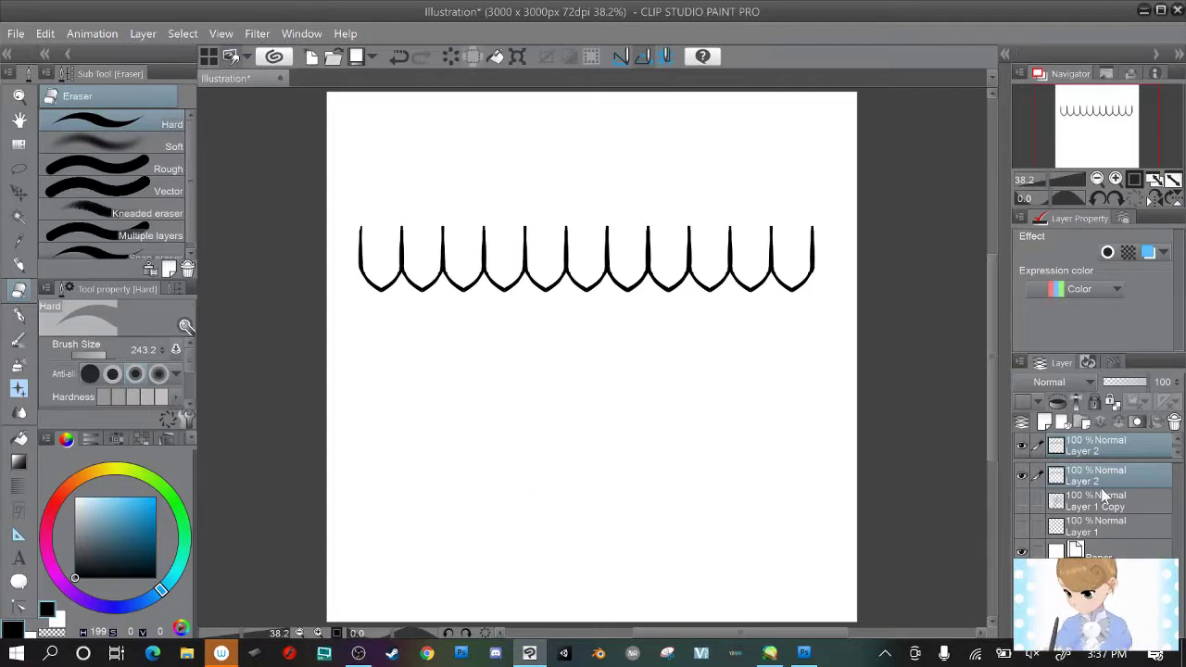
{"action": "left_click", "coordinate": [1023, 477]}
{"action": "left_click", "coordinate": [1023, 475]}
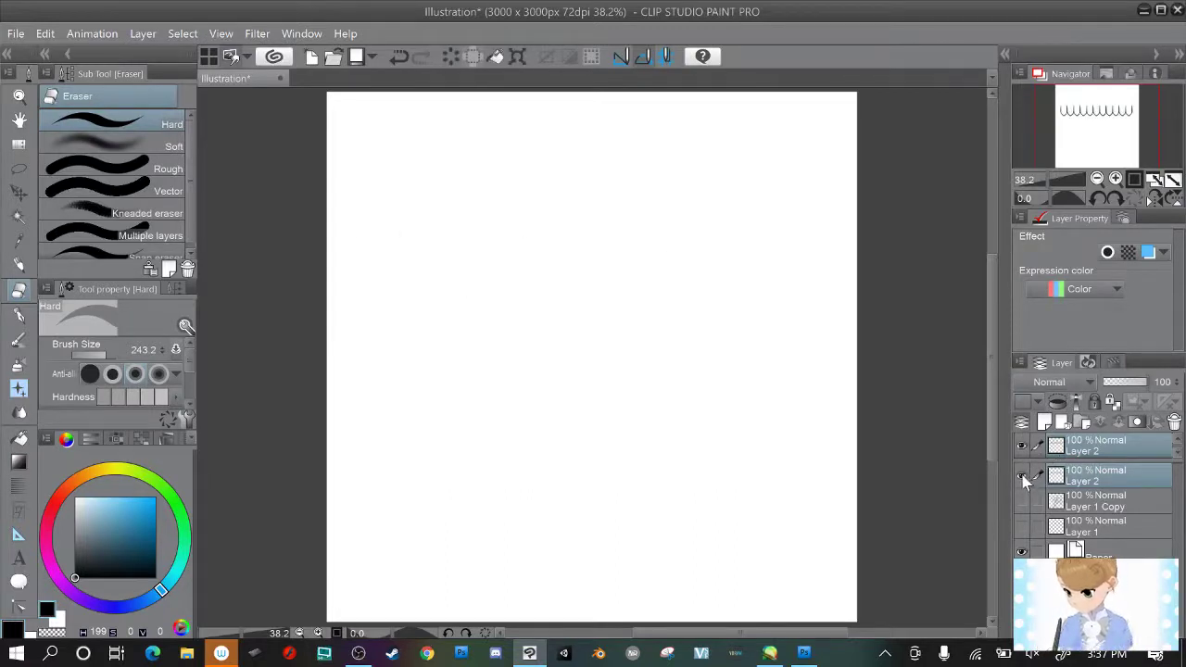
Duplicate the scale row and move it down and half a scale right so the rows interlock.
{"action": "left_click", "coordinate": [19, 168]}
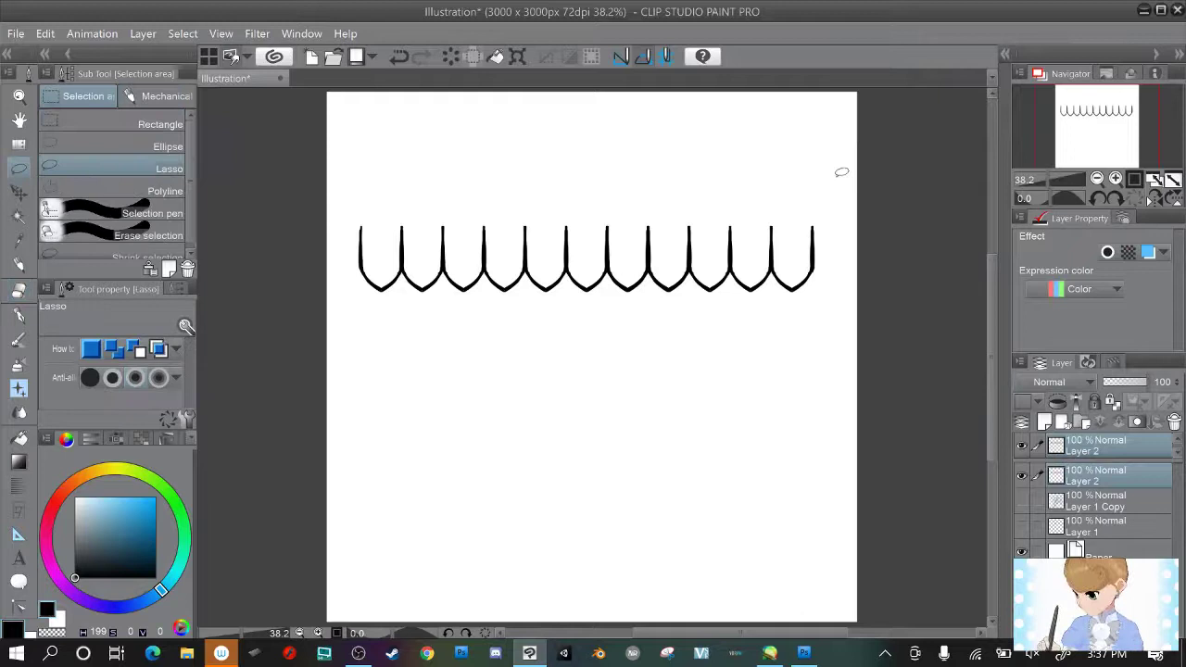
{"action": "mouse_move", "coordinate": [842, 171]}
{"action": "left_mouse_down"}
{"action": "mouse_move", "coordinate": [525, 350]}
{"action": "mouse_move", "coordinate": [773, 122]}
{"action": "left_mouse_up"}
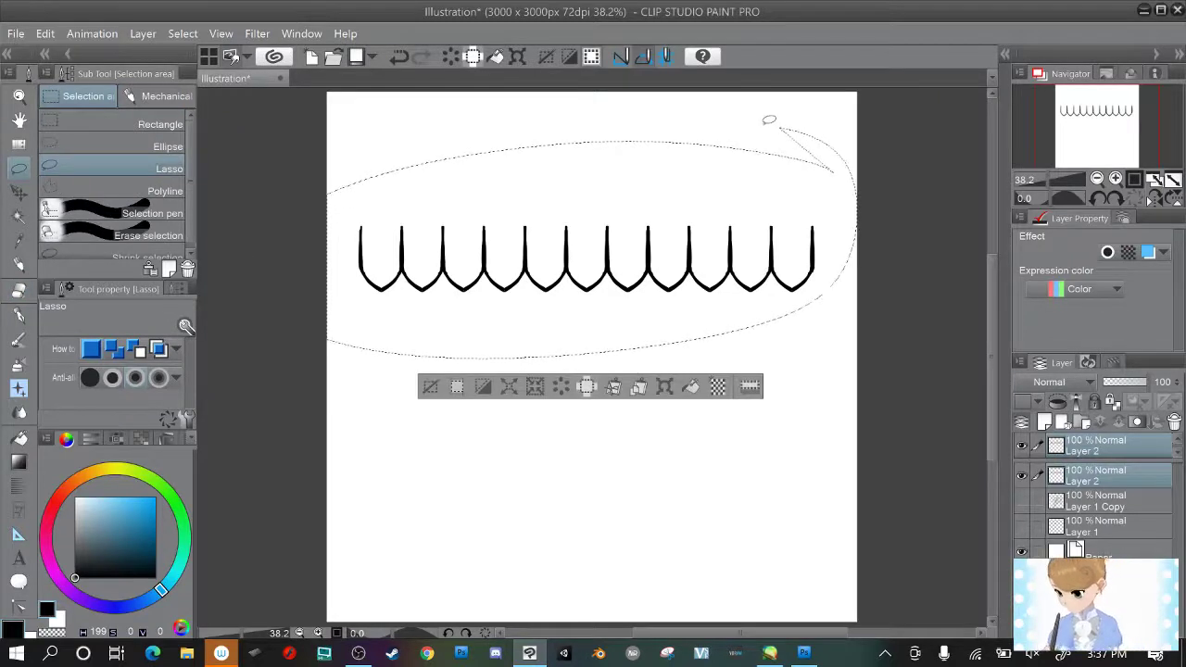
{"action": "key", "text": "ctrl+c"}
{"action": "key", "text": "ctrl+v"}
{"action": "key", "text": "Down"}
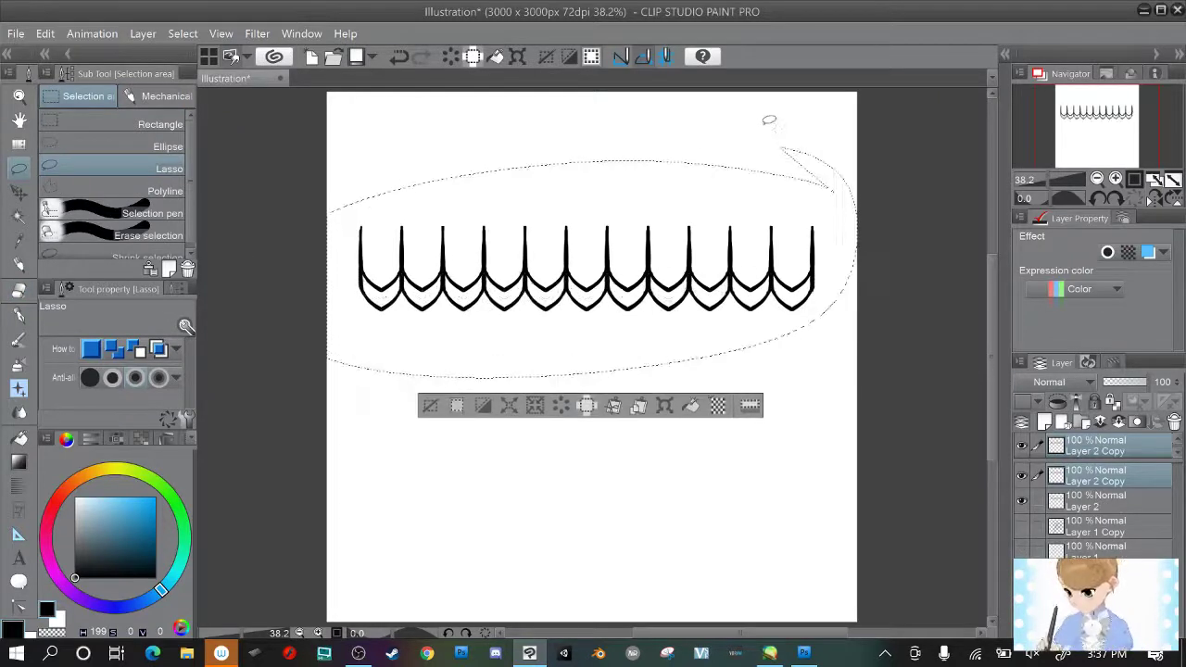
{"action": "key", "text": "Down"}
{"action": "key", "text": "Down"}
{"action": "key", "text": "Down"}
{"action": "key", "text": "Down"}
{"action": "key", "text": "Down"}
{"action": "key", "text": "Down"}
{"action": "key", "text": "Down"}
{"action": "key", "text": "Down"}
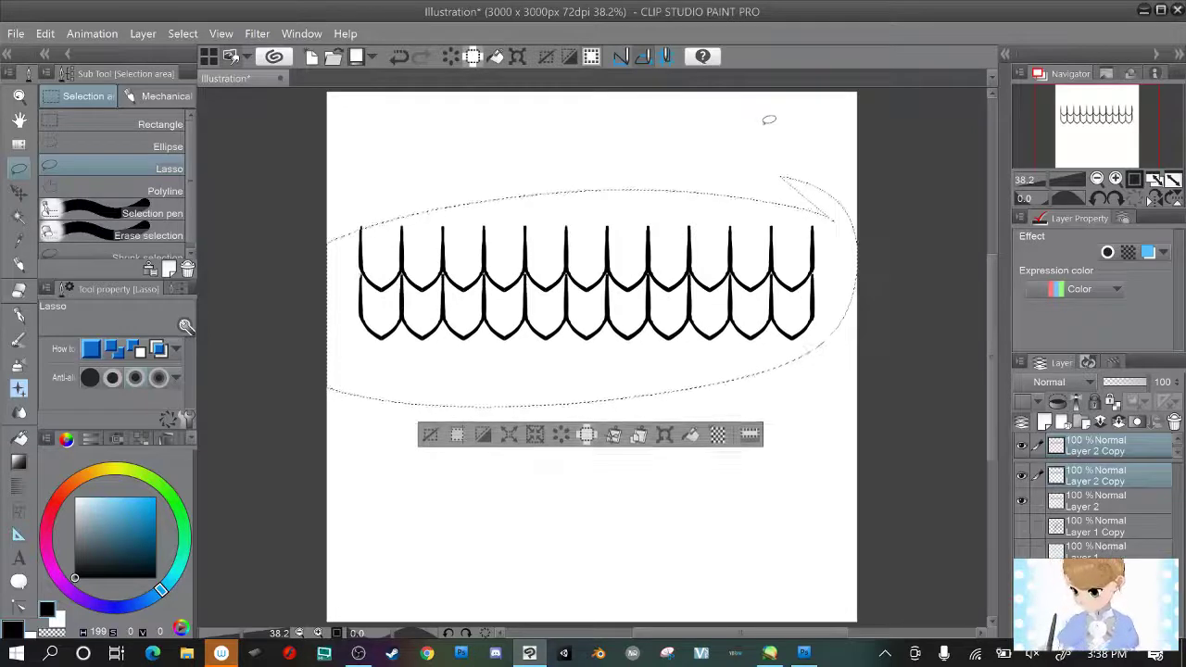
{"action": "key", "text": "Up"}
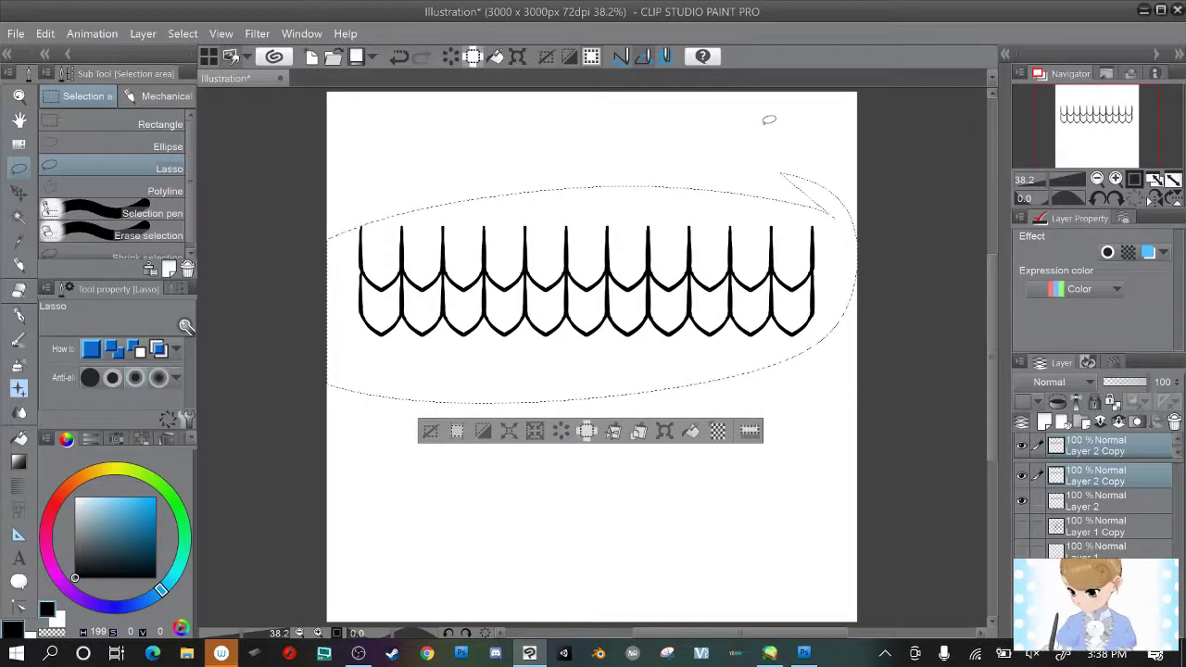
{"action": "key", "text": "Right"}
{"action": "key", "text": "Right"}
{"action": "key", "text": "Right"}
{"action": "key", "text": "Right"}
{"action": "key", "text": "Right"}
{"action": "key", "text": "Right"}
{"action": "key", "text": "Right"}
{"action": "key", "text": "Right"}
{"action": "key", "text": "Right"}
{"action": "key", "text": "Right"}
{"action": "key", "text": "Right"}
{"action": "key", "text": "Right"}
{"action": "key", "text": "Right"}
{"action": "key", "text": "Right"}
{"action": "key", "text": "Right"}
{"action": "key", "text": "Right"}
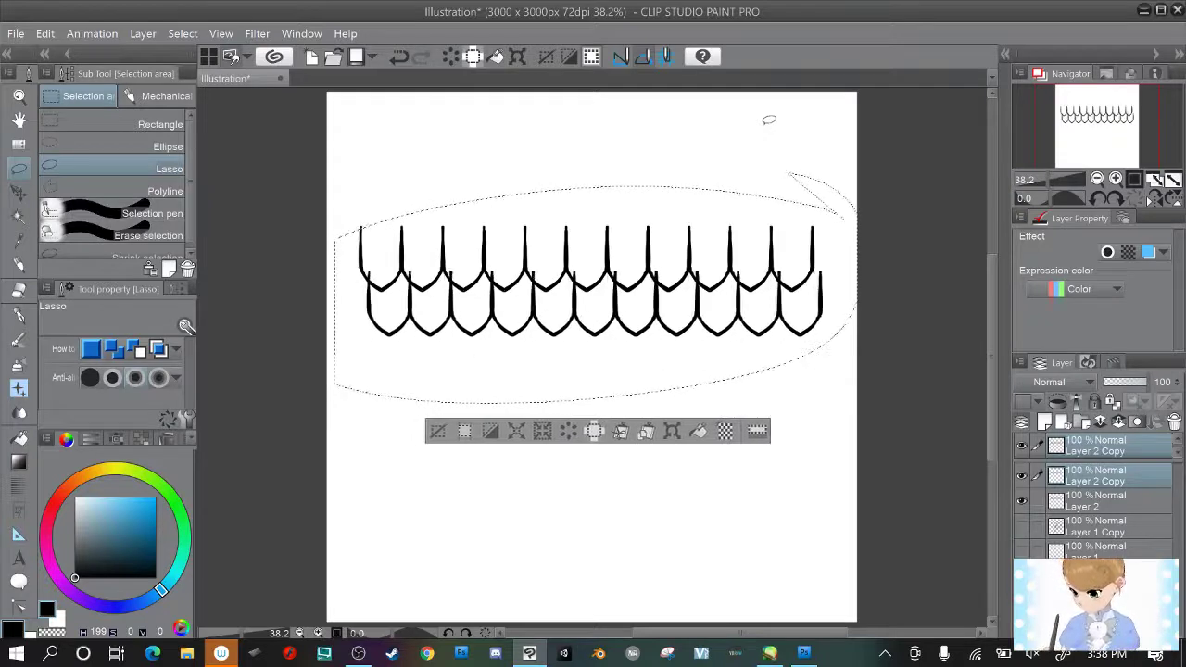
{"action": "key", "text": "Right"}
{"action": "key", "text": "Right"}
{"action": "key", "text": "Right"}
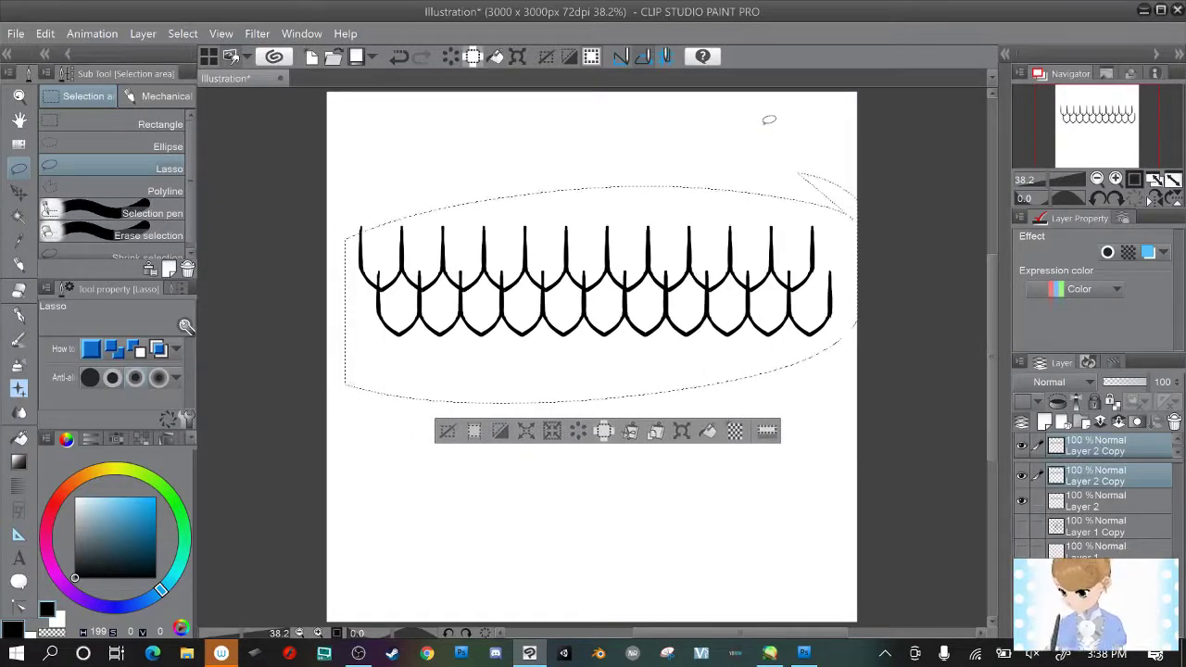
{"action": "key", "text": "Right"}
{"action": "key", "text": "Right"}
{"action": "key", "text": "Right"}
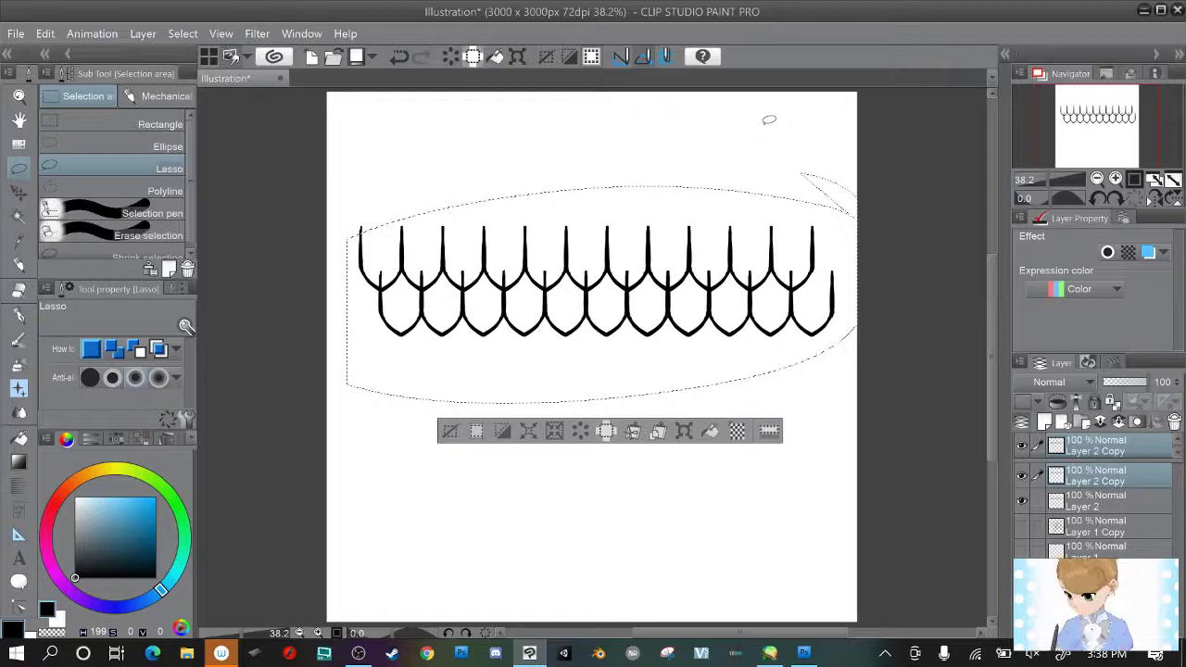
{"action": "key", "text": "Down"}
{"action": "key", "text": "Down"}
{"action": "key", "text": "Down"}
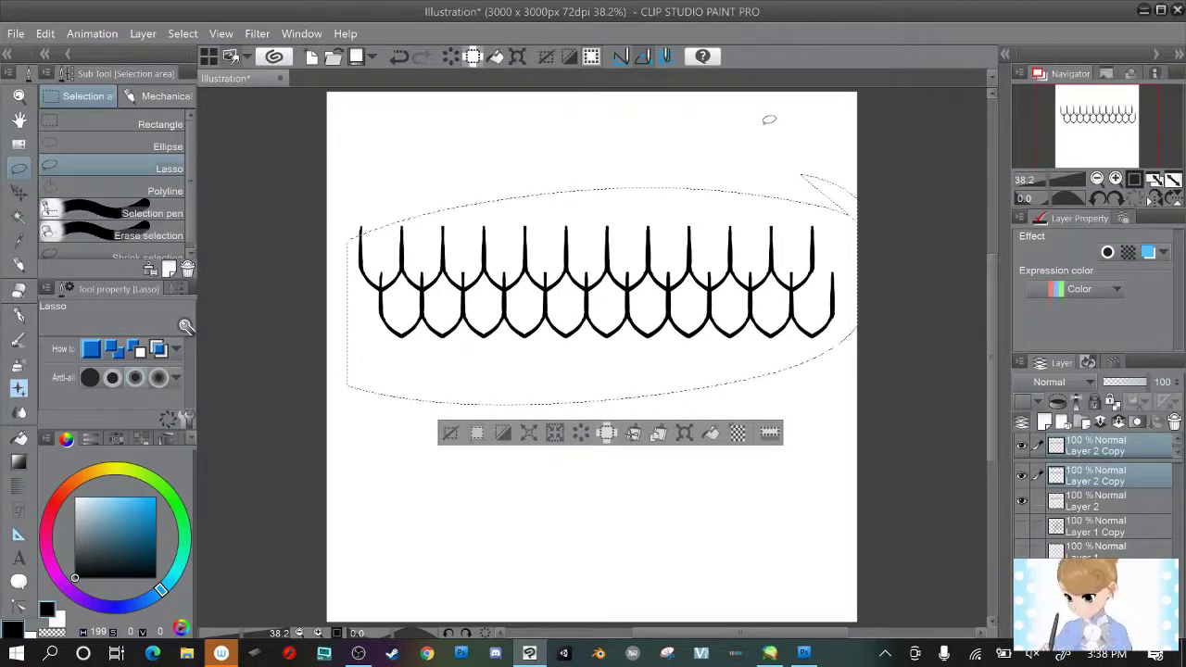
{"action": "key", "text": "ctrl+d"}
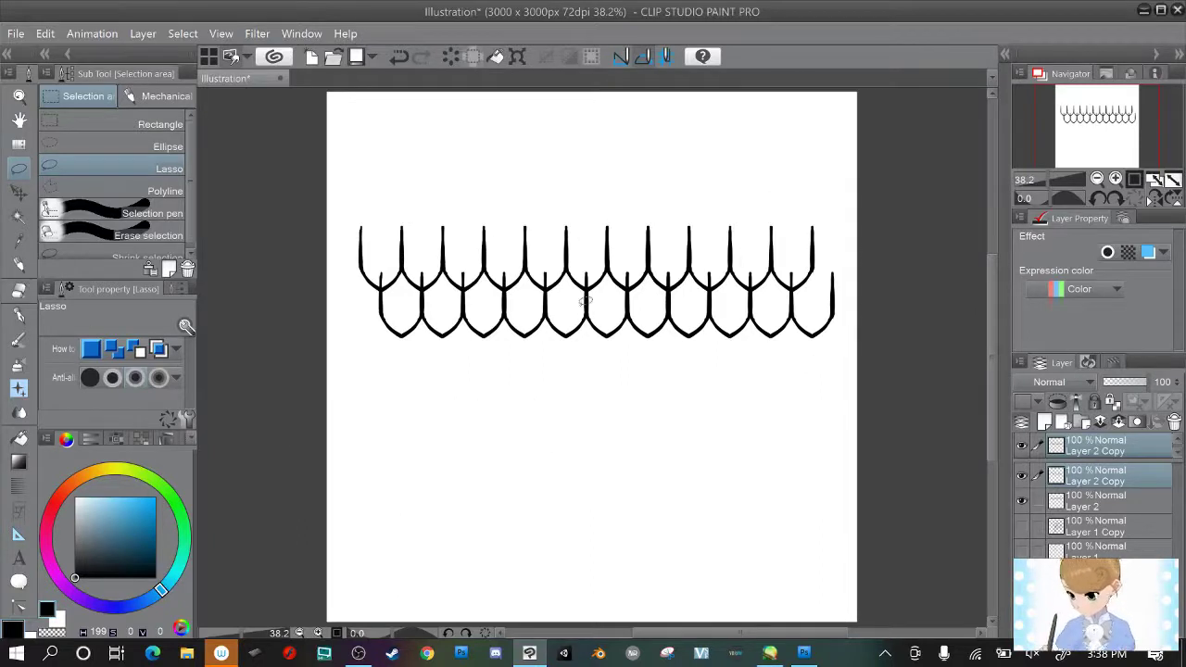
Erase the stray vertical stroke at the right end of the lower scale row.
{"action": "left_click", "coordinate": [19, 290]}
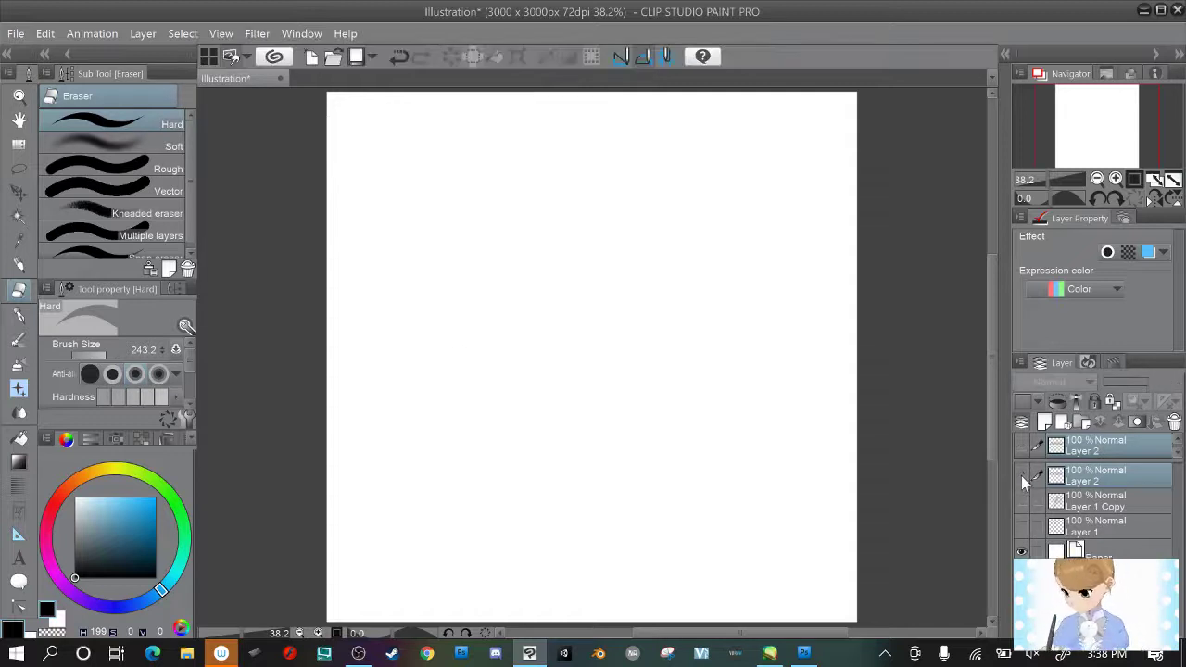
{"action": "left_click", "coordinate": [1024, 476]}
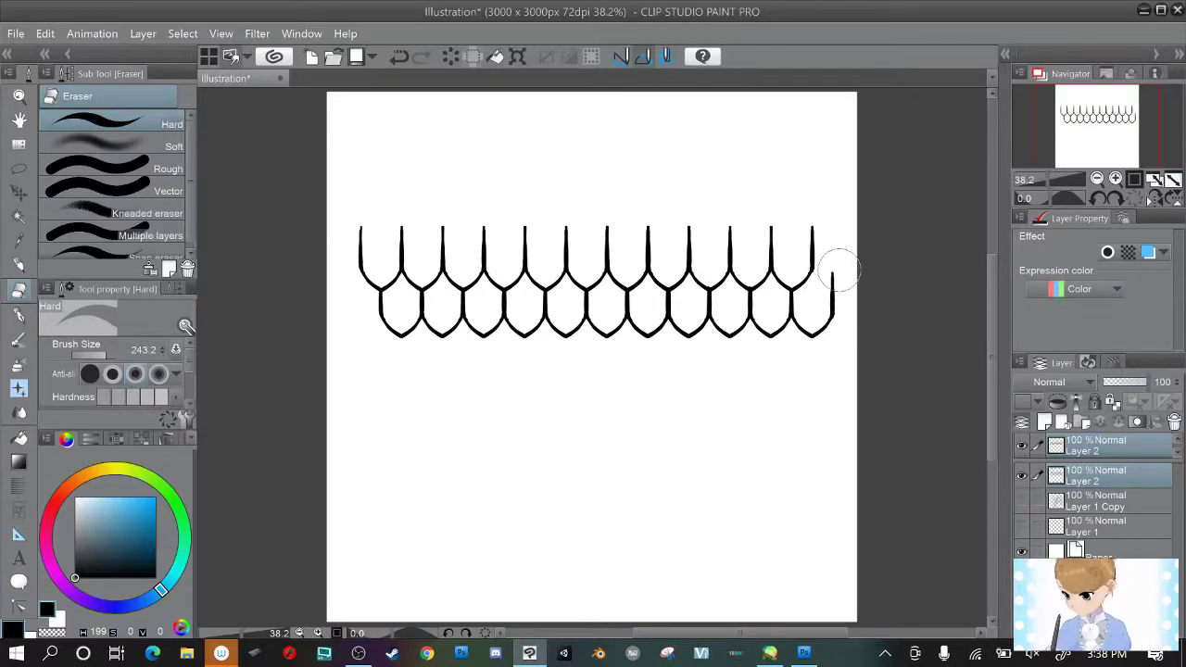
{"action": "mouse_move", "coordinate": [840, 260]}
{"action": "left_mouse_down"}
{"action": "mouse_move", "coordinate": [831, 322]}
{"action": "mouse_move", "coordinate": [802, 334]}
{"action": "mouse_move", "coordinate": [821, 284]}
{"action": "left_mouse_up"}
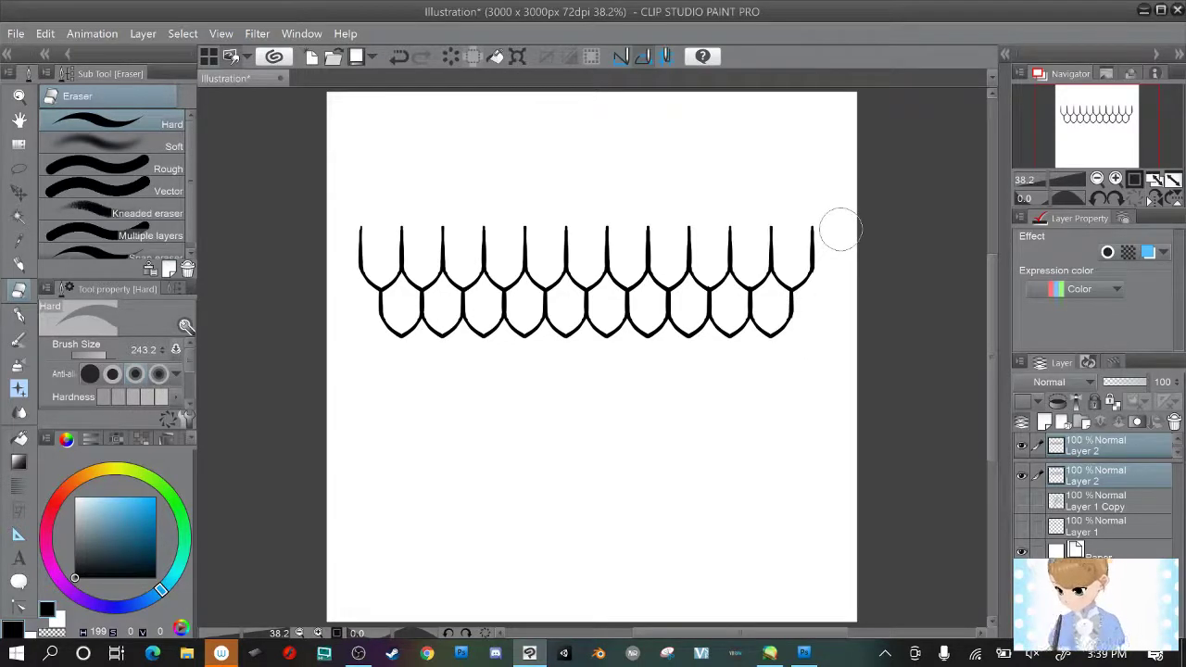
{"action": "left_click", "coordinate": [45, 34]}
{"action": "mouse_move", "coordinate": [181, 375]}
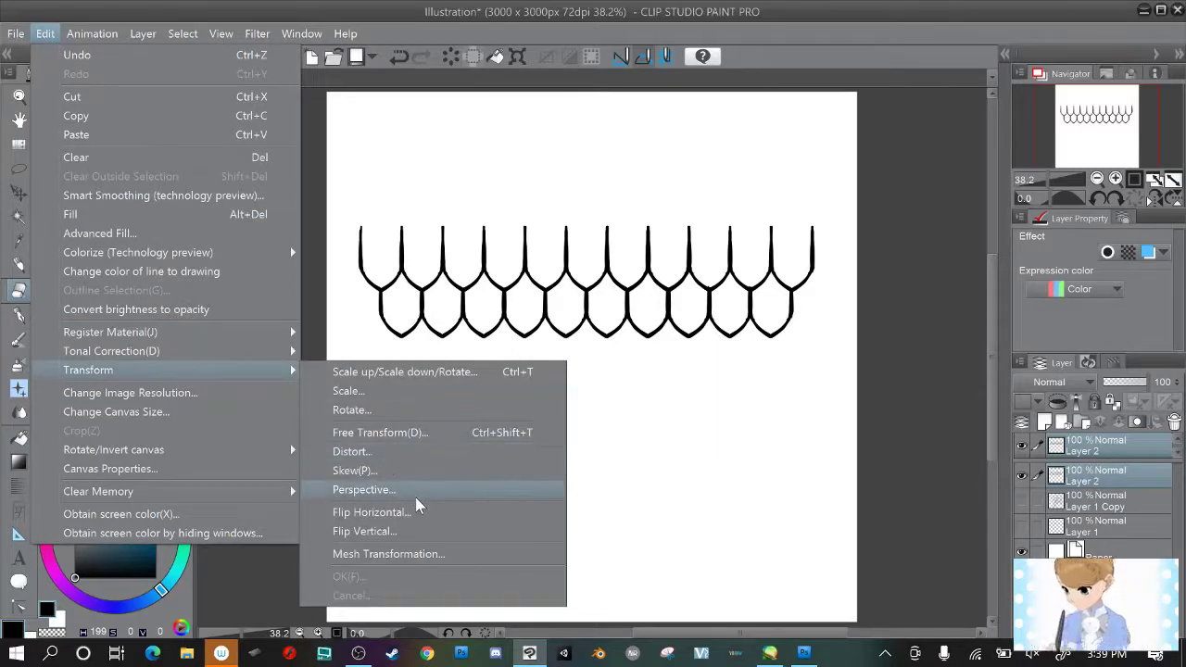
Crop the canvas to 2345 × 548 px by pulling its edges in tightly around the scale rows.
{"action": "left_click", "coordinate": [185, 412]}
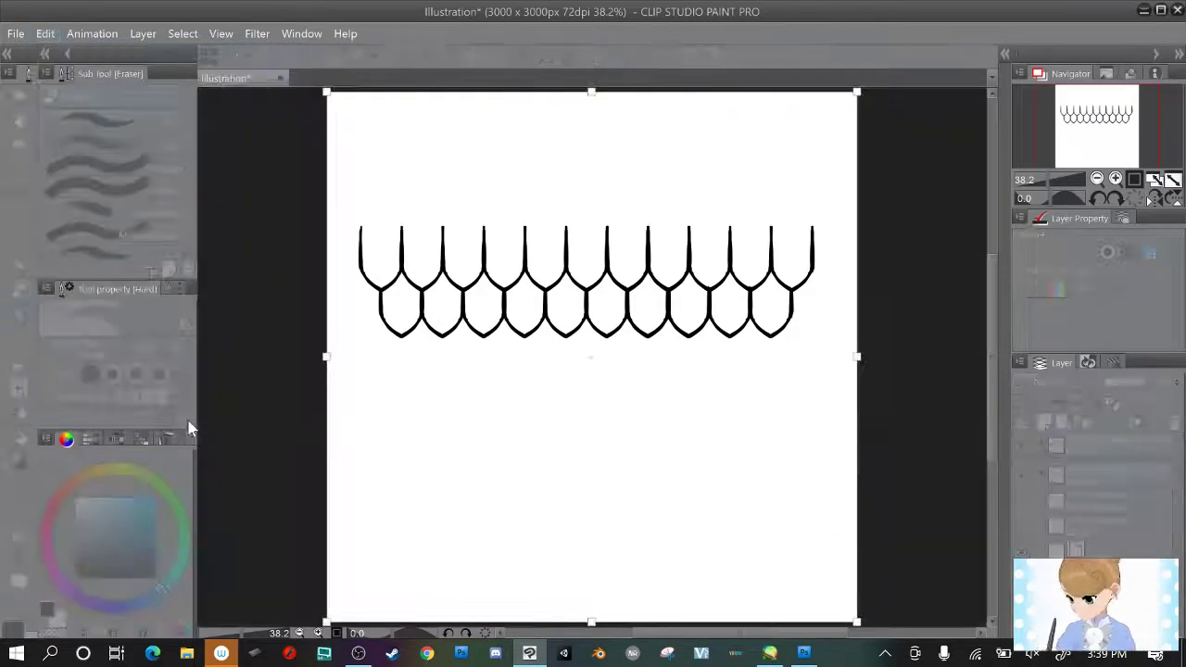
{"action": "left_click_drag", "start_coordinate": [591, 92], "coordinate": [594, 237]}
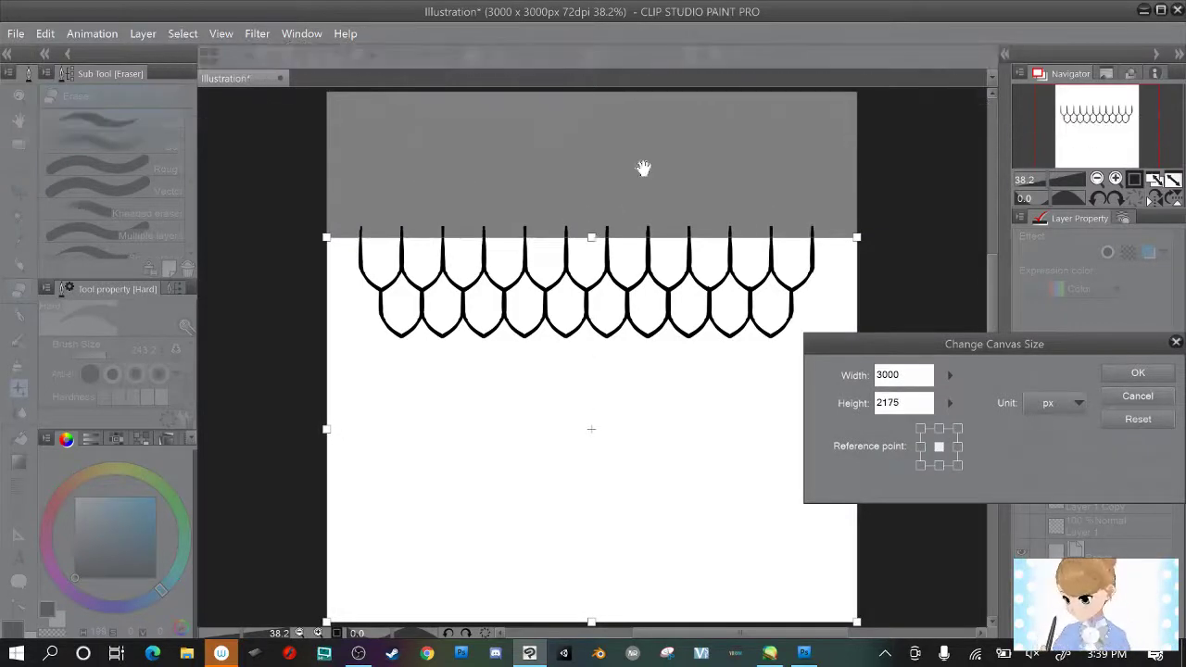
{"action": "left_click_drag", "start_coordinate": [593, 621], "coordinate": [587, 340]}
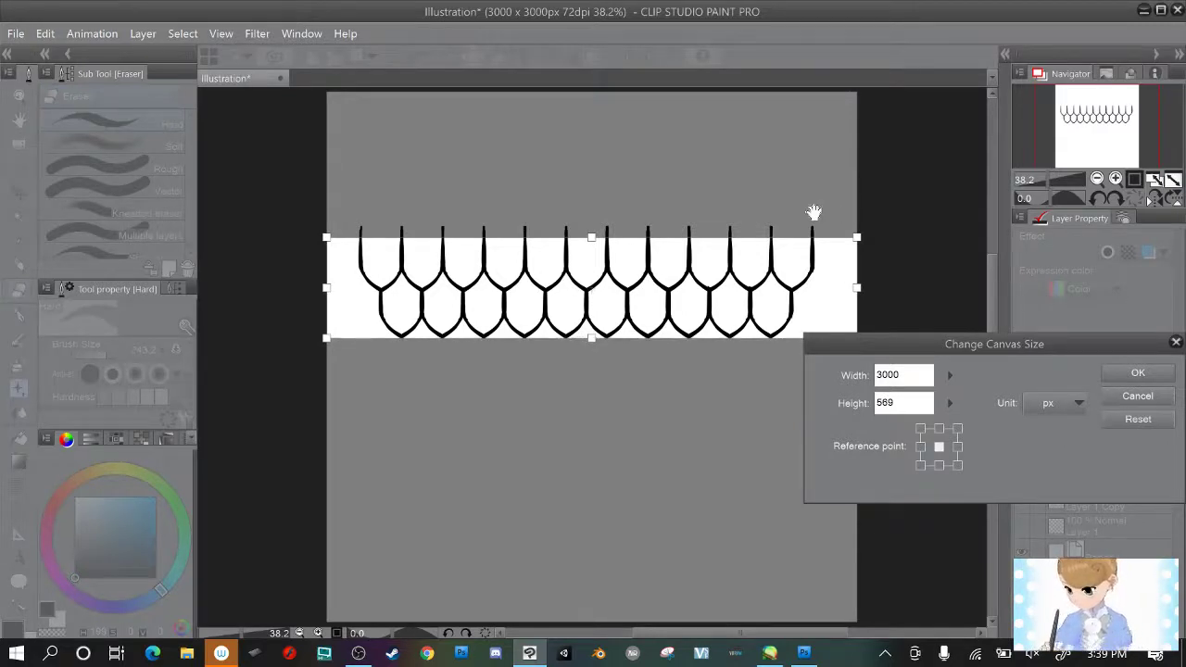
{"action": "left_click_drag", "start_coordinate": [594, 239], "coordinate": [591, 240]}
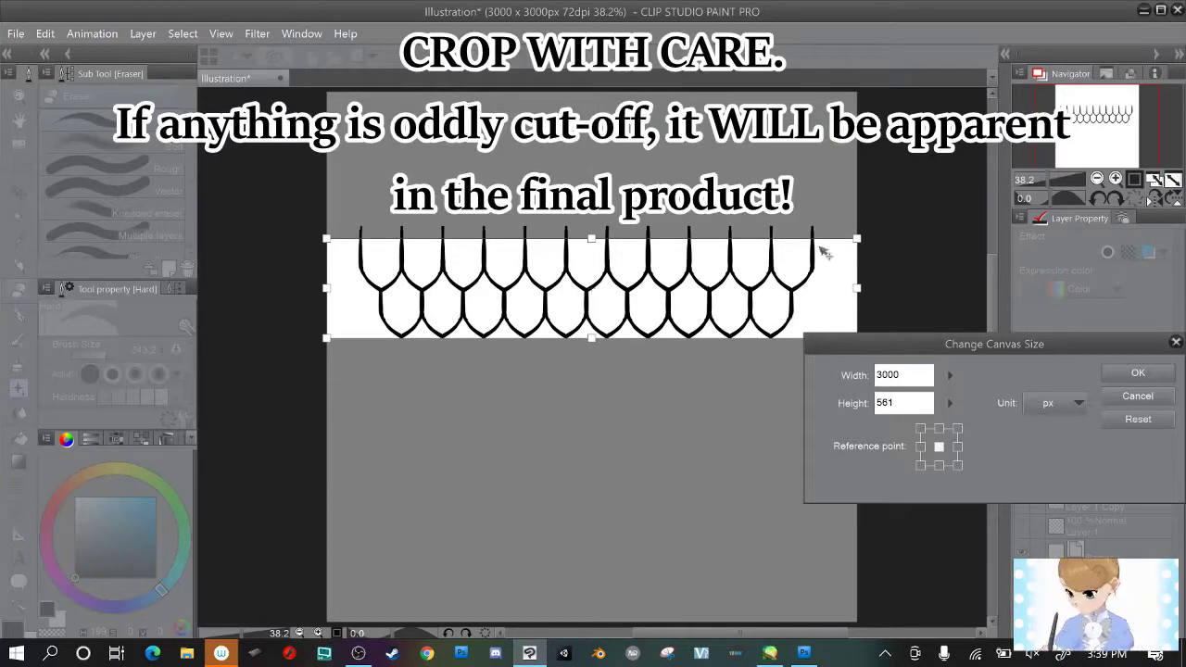
{"action": "left_click_drag", "start_coordinate": [857, 289], "coordinate": [792, 291]}
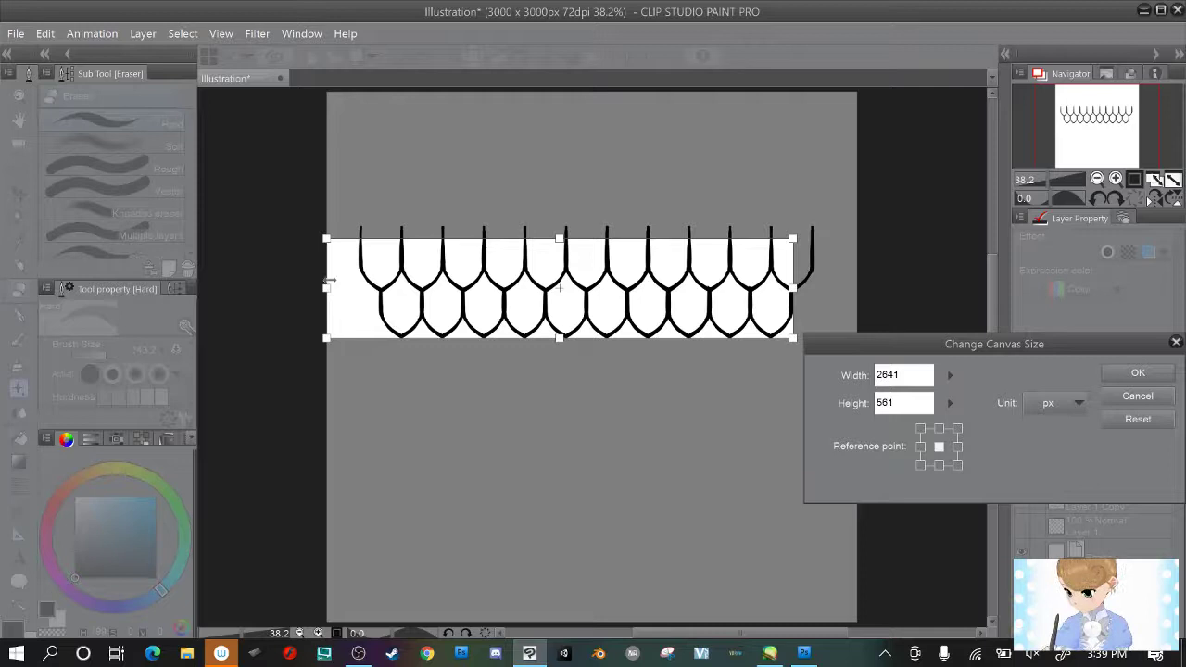
{"action": "left_click_drag", "start_coordinate": [326, 280], "coordinate": [377, 278]}
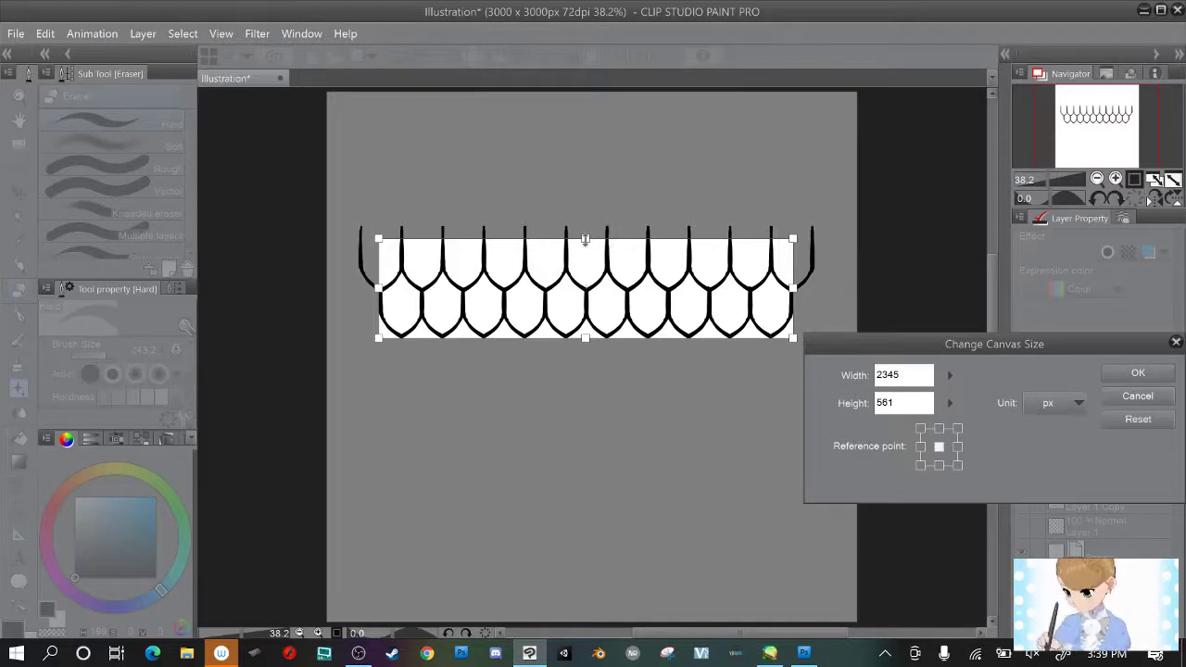
{"action": "left_click_drag", "start_coordinate": [585, 239], "coordinate": [584, 241]}
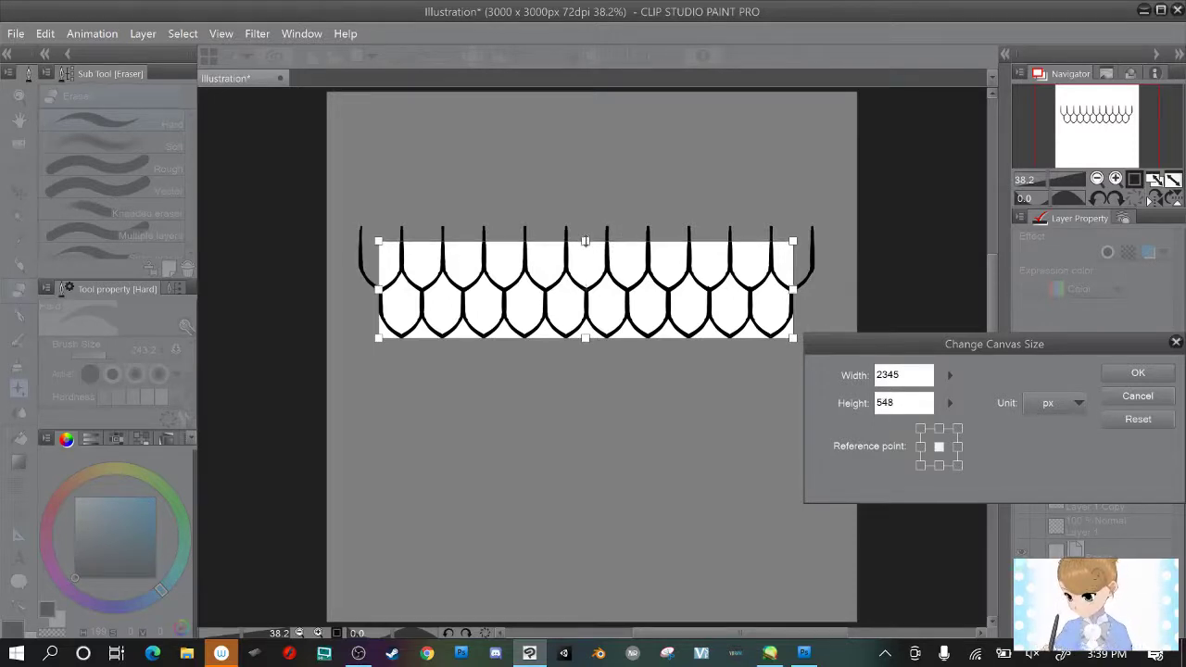
{"action": "left_click", "coordinate": [1142, 374]}
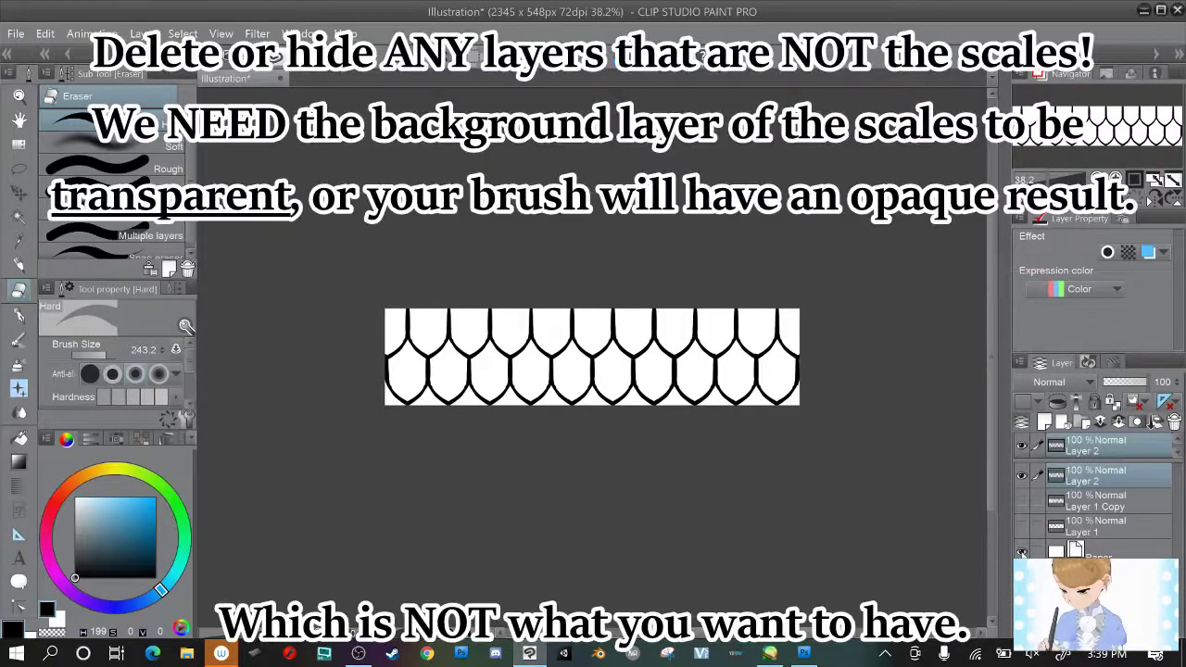
Hide the Paper layer so the scales sit on transparency, checking both Layer 2 contents.
{"action": "left_click", "coordinate": [1023, 553]}
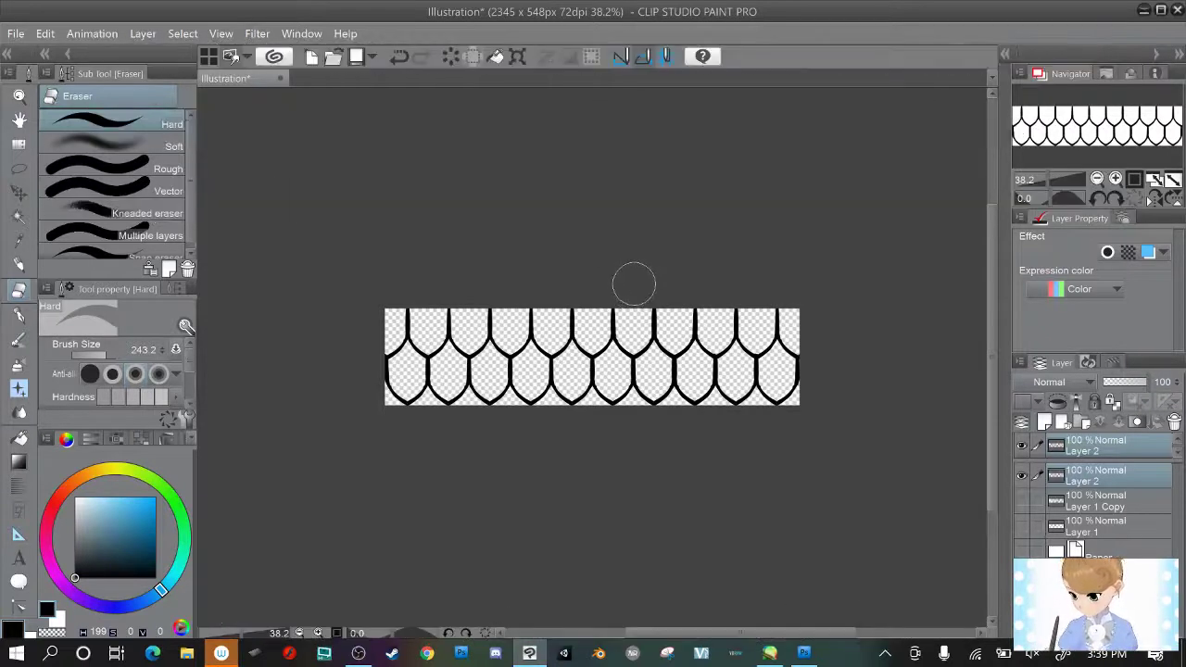
{"action": "left_click", "coordinate": [1023, 476]}
{"action": "left_click", "coordinate": [1023, 479]}
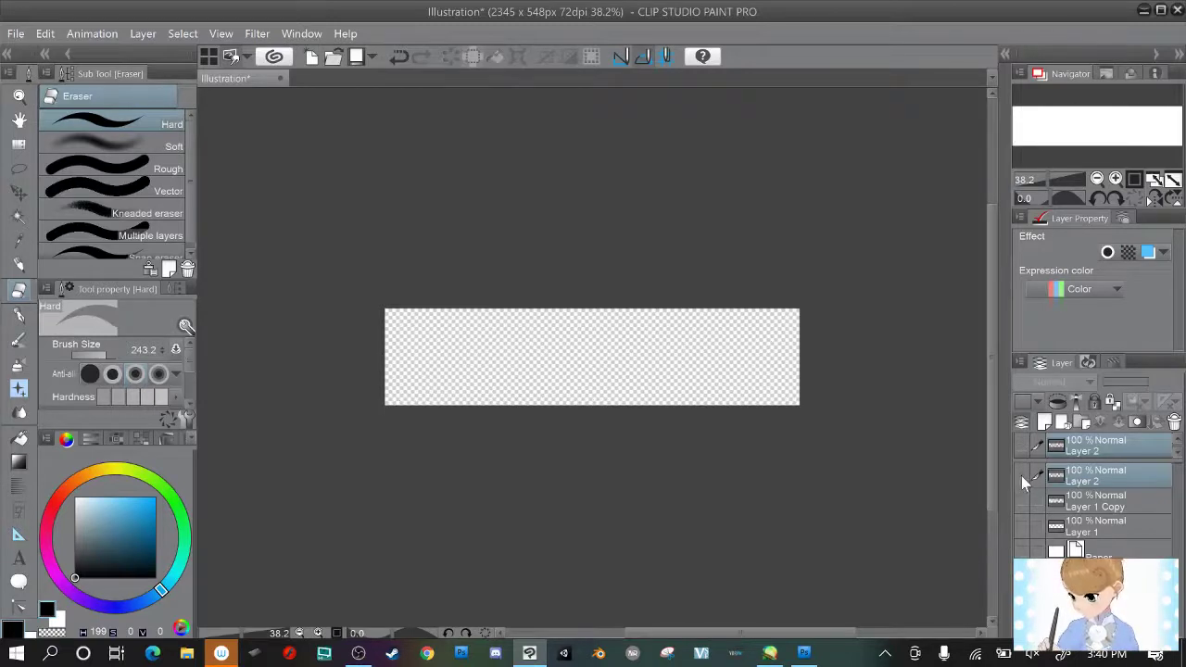
{"action": "left_click", "coordinate": [1024, 479]}
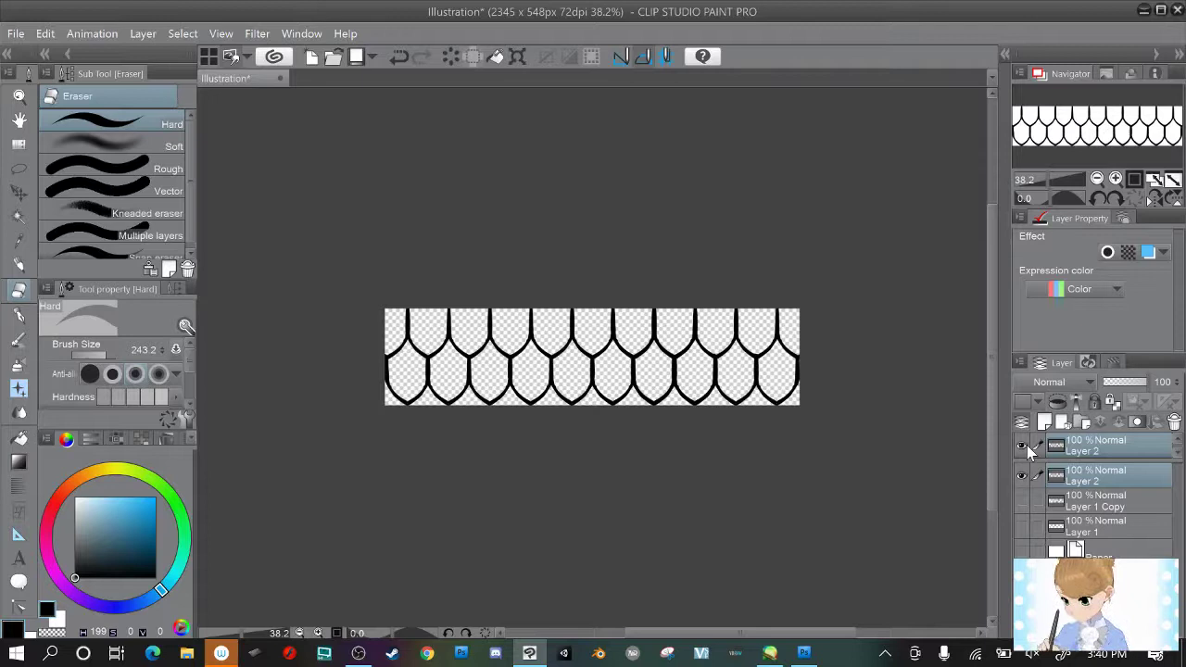
{"action": "left_click", "coordinate": [18, 168]}
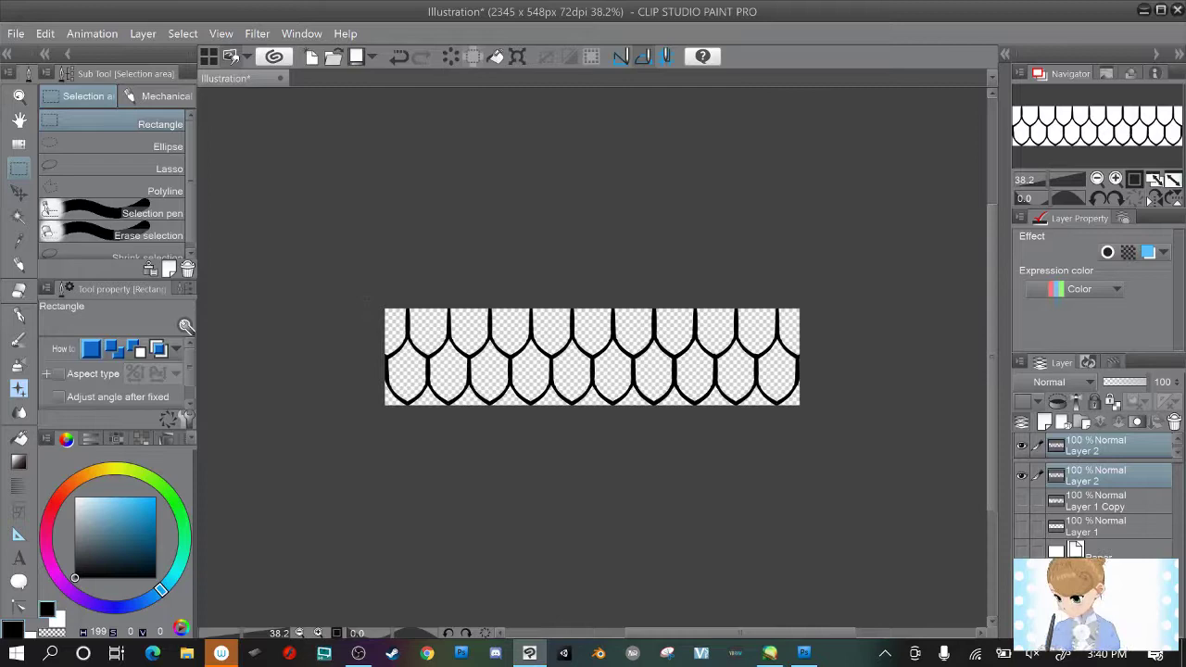
Copy the entire scales canvas into a new Layer 2 Copy and hide the original Layer 2.
{"action": "left_click_drag", "start_coordinate": [357, 278], "coordinate": [847, 460]}
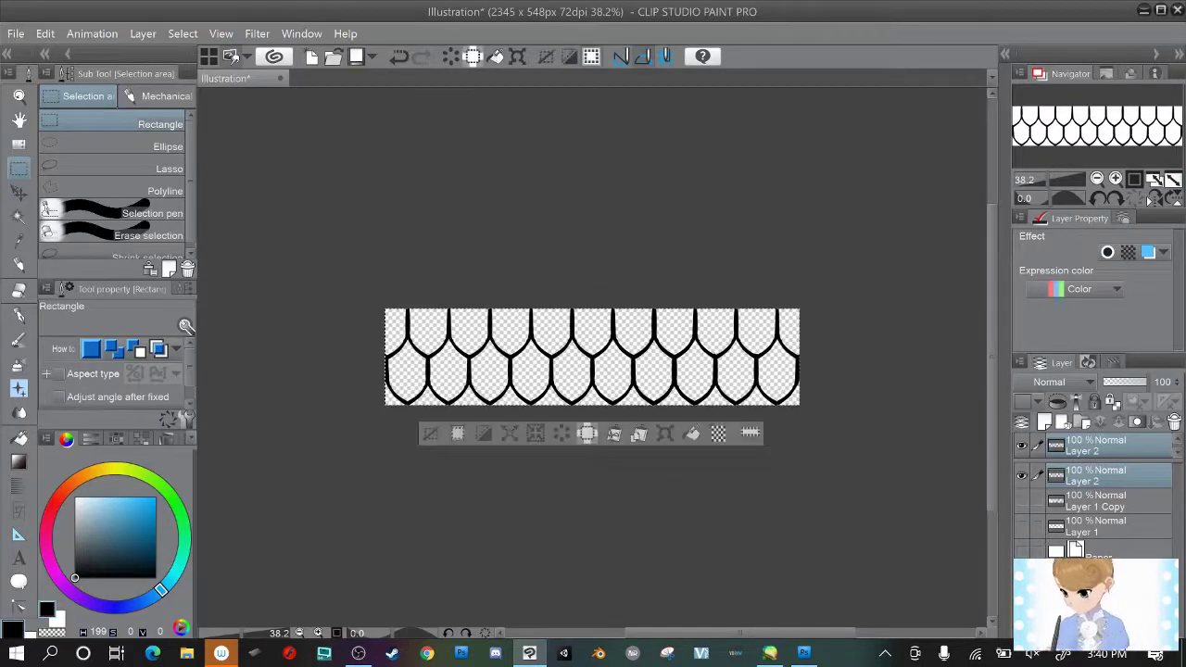
{"action": "key", "text": "ctrl+c"}
{"action": "key", "text": "ctrl+v"}
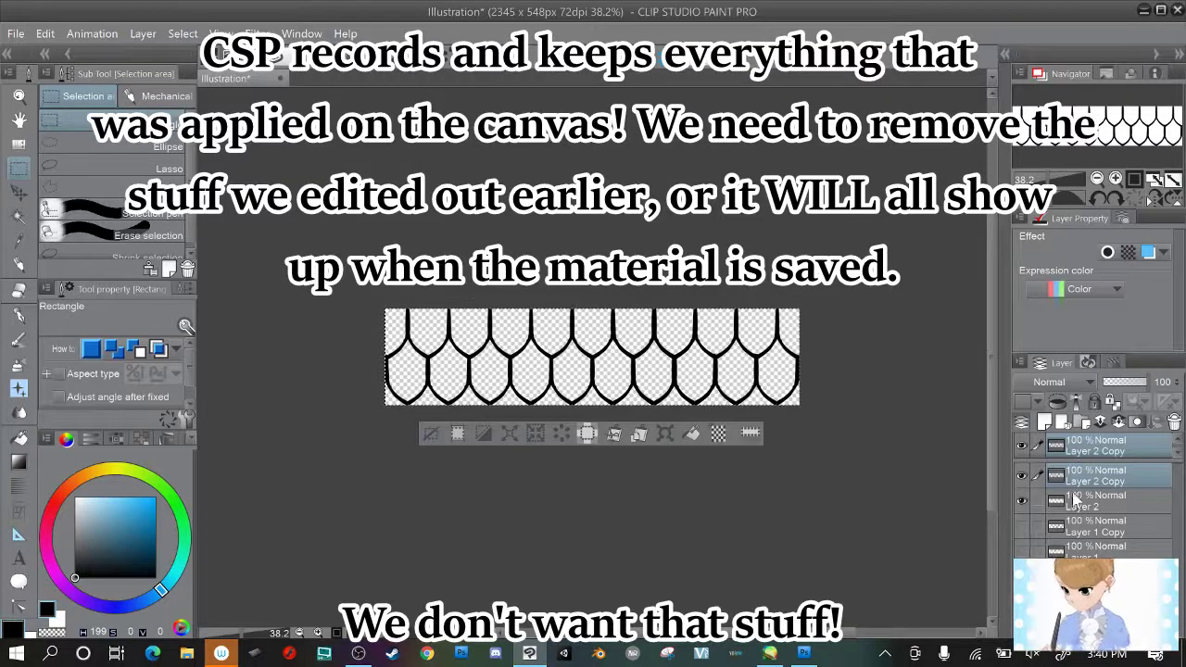
{"action": "left_click", "coordinate": [1023, 501]}
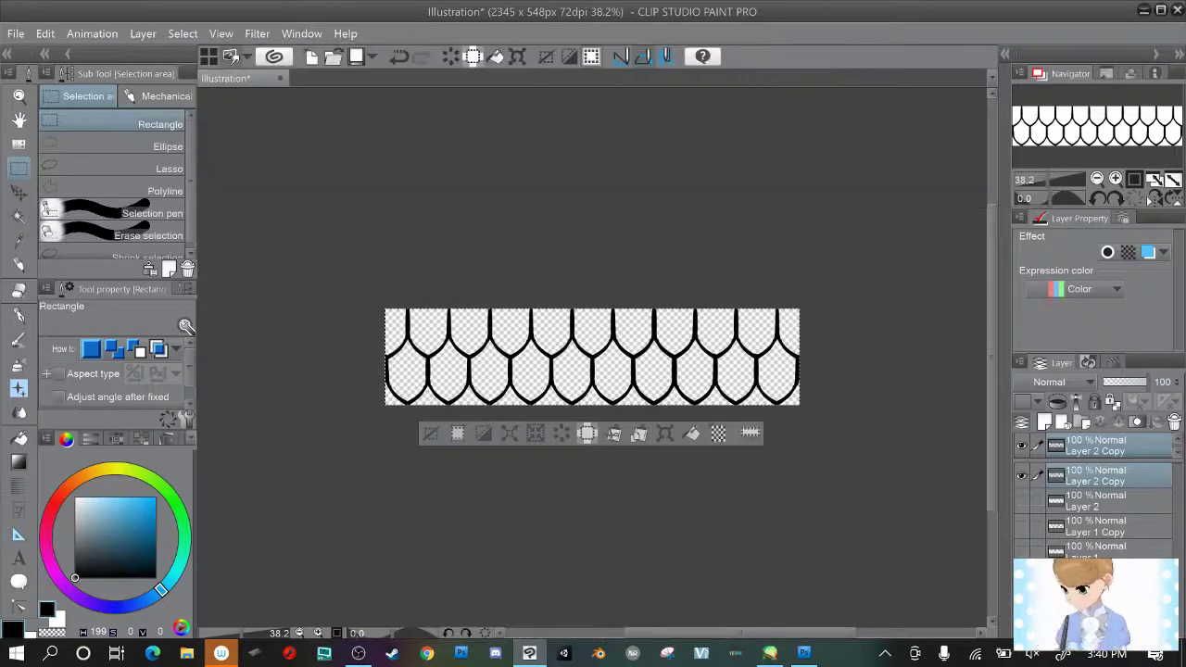
{"action": "key", "text": "ctrl+d"}
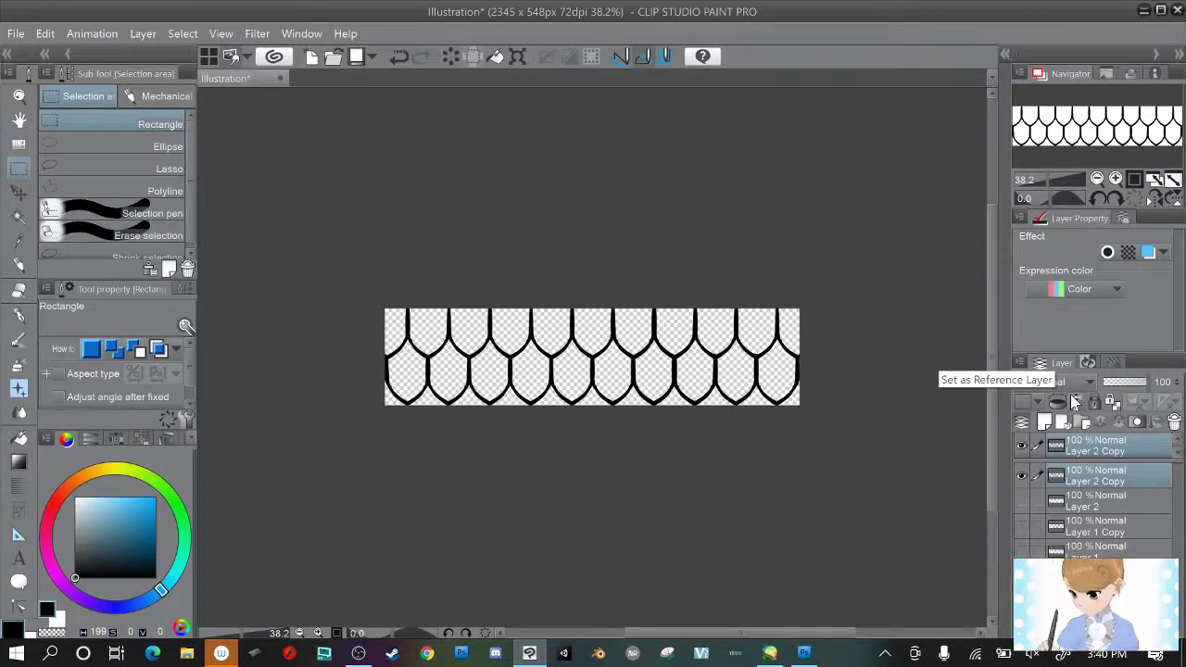
Register Layer 2 Copy as a brush tip image material, saved under Image material > Brush.
{"action": "left_click", "coordinate": [17, 34]}
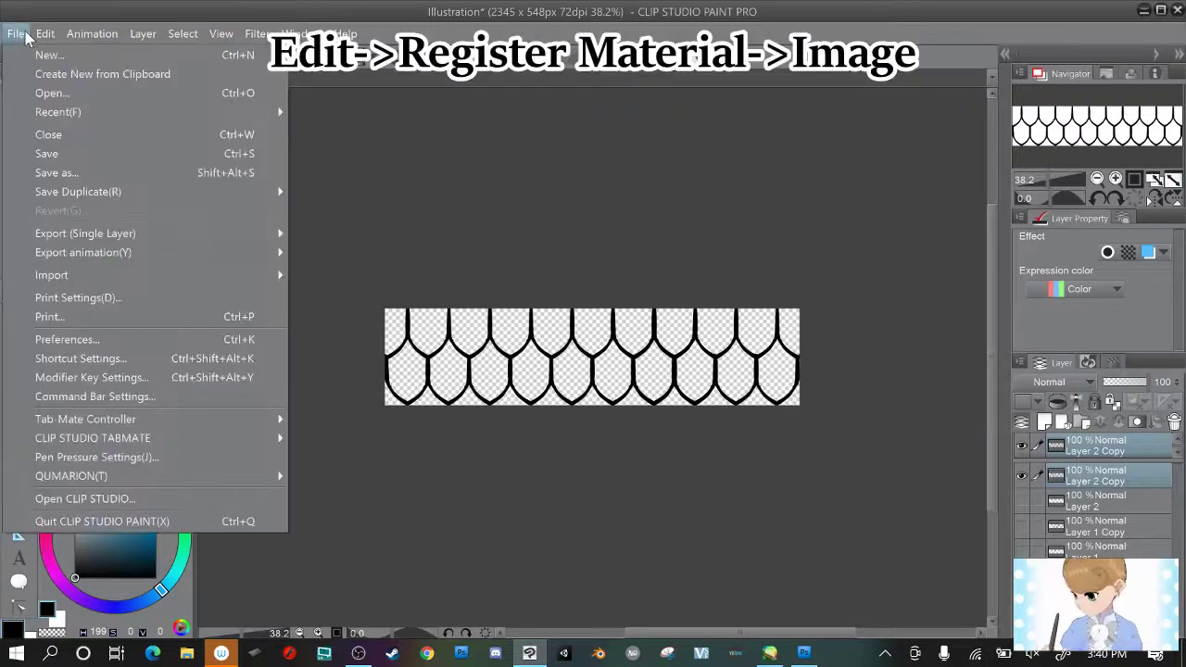
{"action": "mouse_move", "coordinate": [44, 34]}
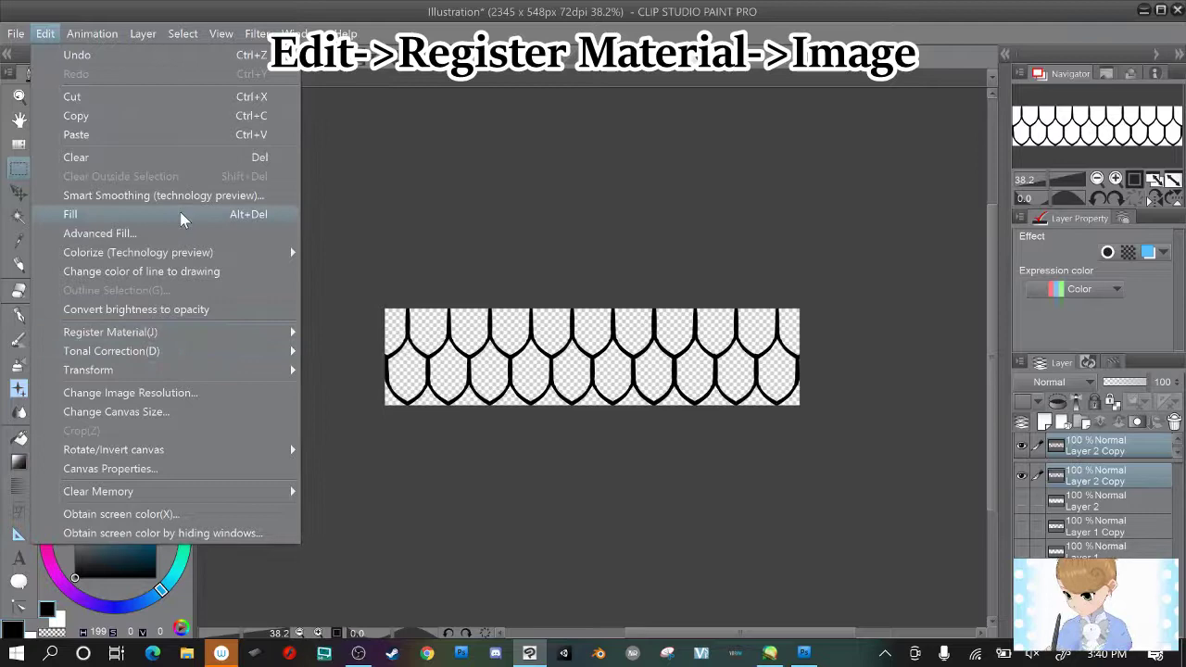
{"action": "mouse_move", "coordinate": [231, 333]}
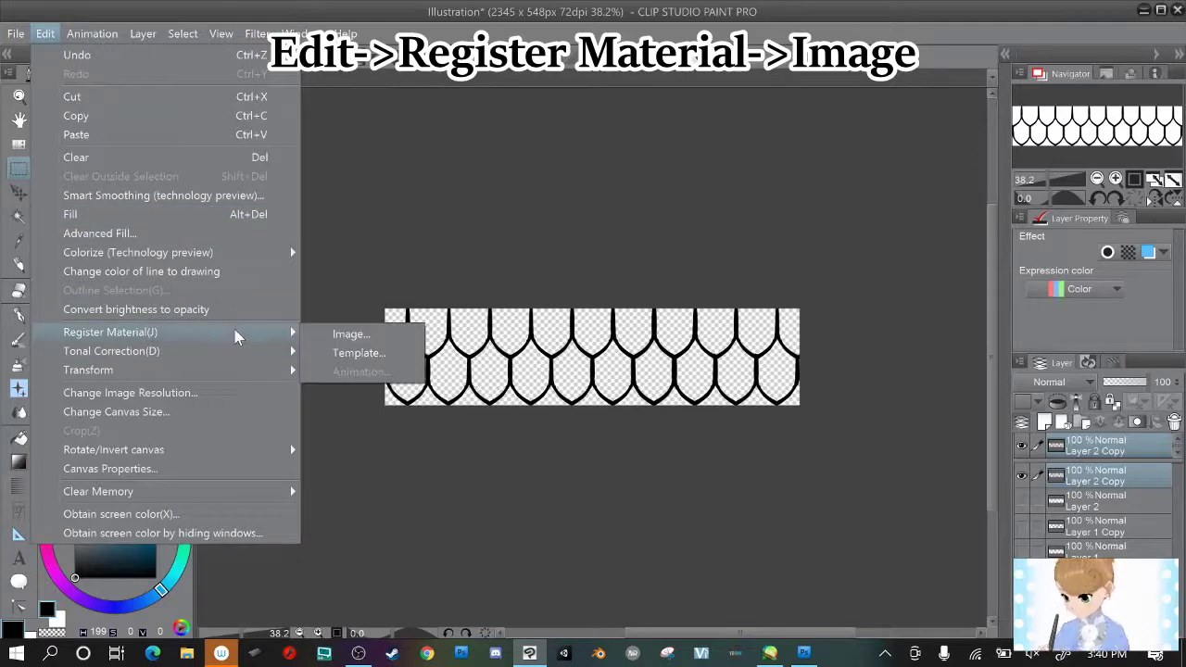
{"action": "left_click", "coordinate": [390, 336]}
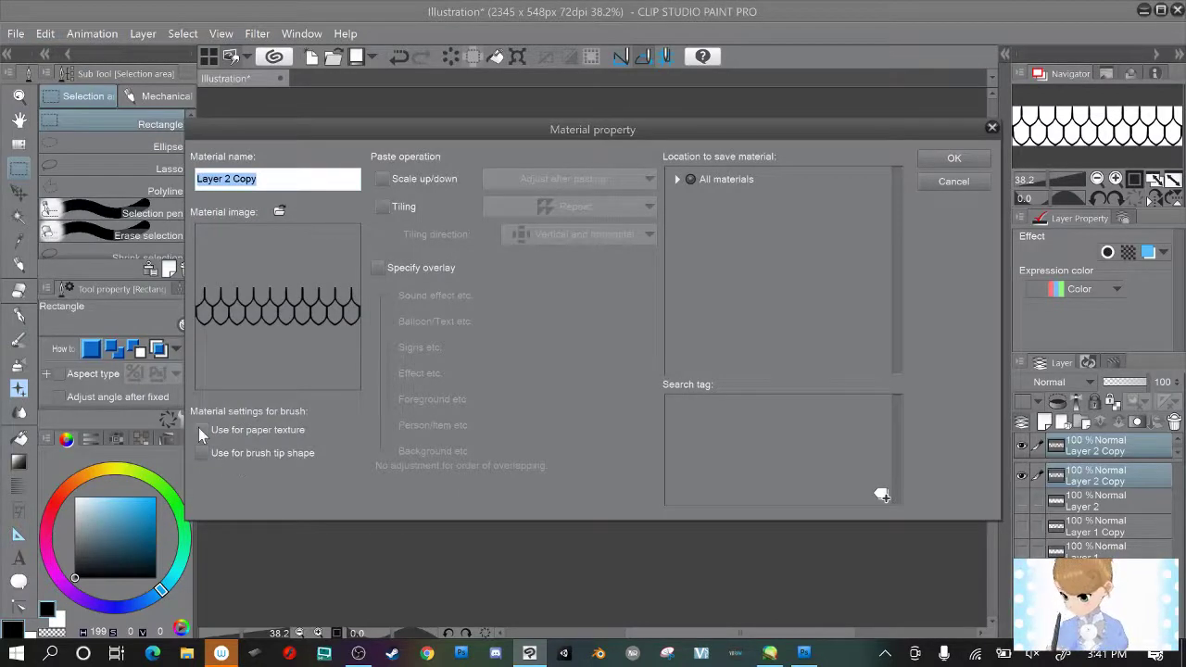
{"action": "left_click", "coordinate": [201, 453]}
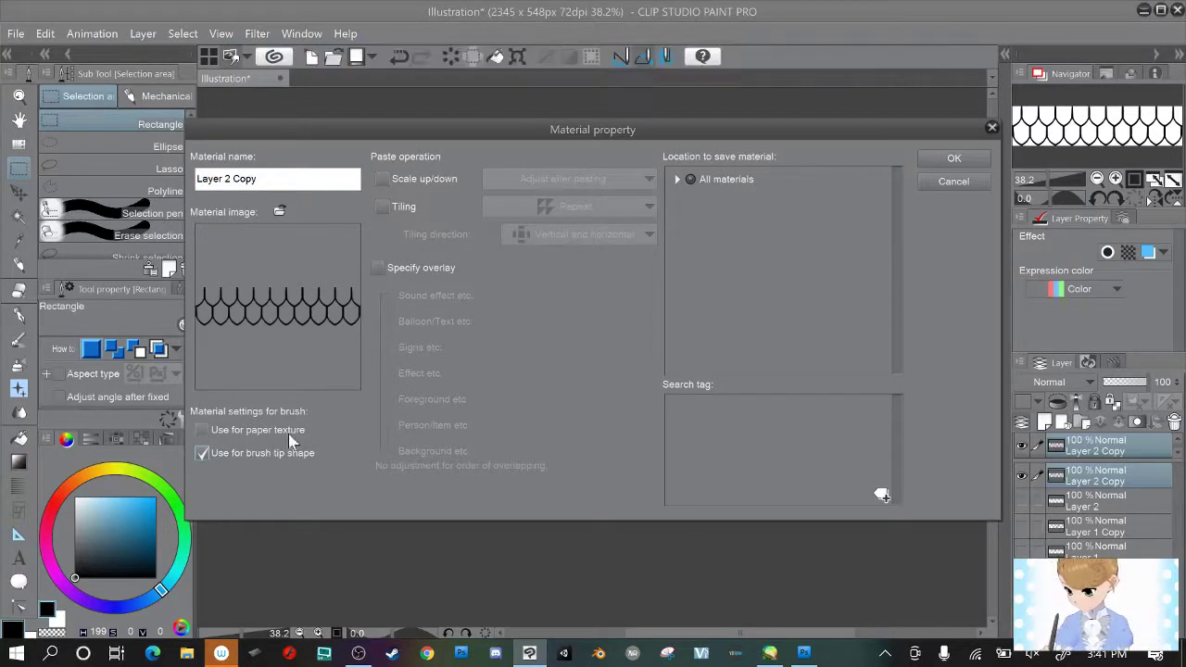
{"action": "left_click", "coordinate": [681, 181]}
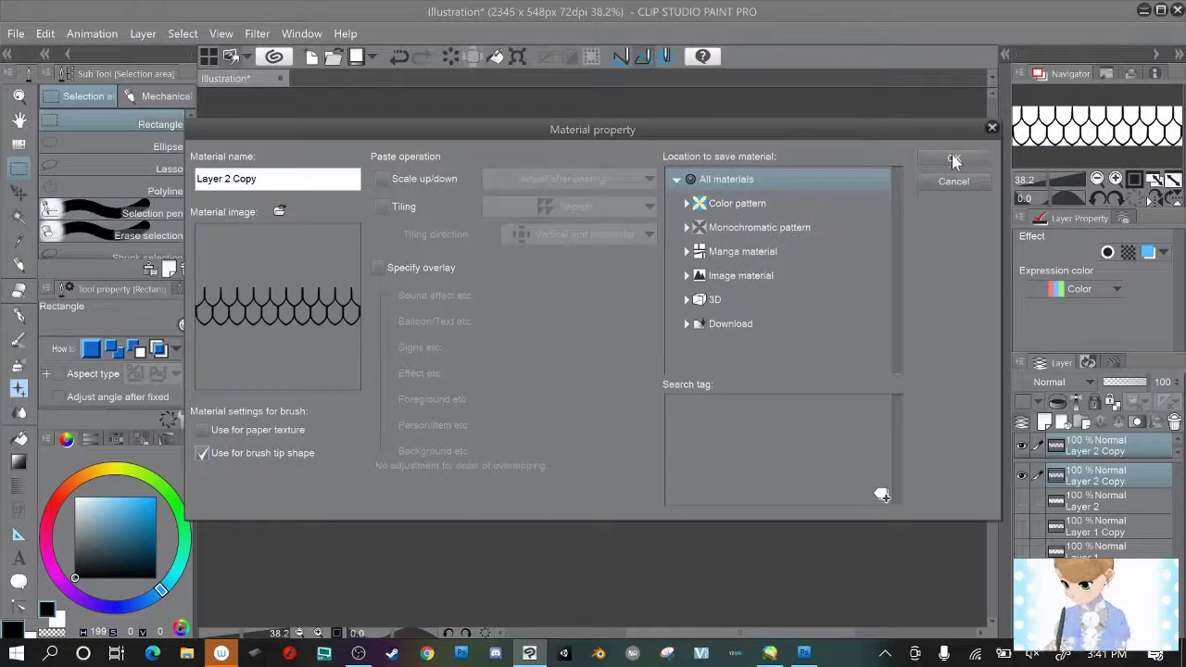
{"action": "left_click", "coordinate": [953, 157]}
{"action": "left_click", "coordinate": [842, 190]}
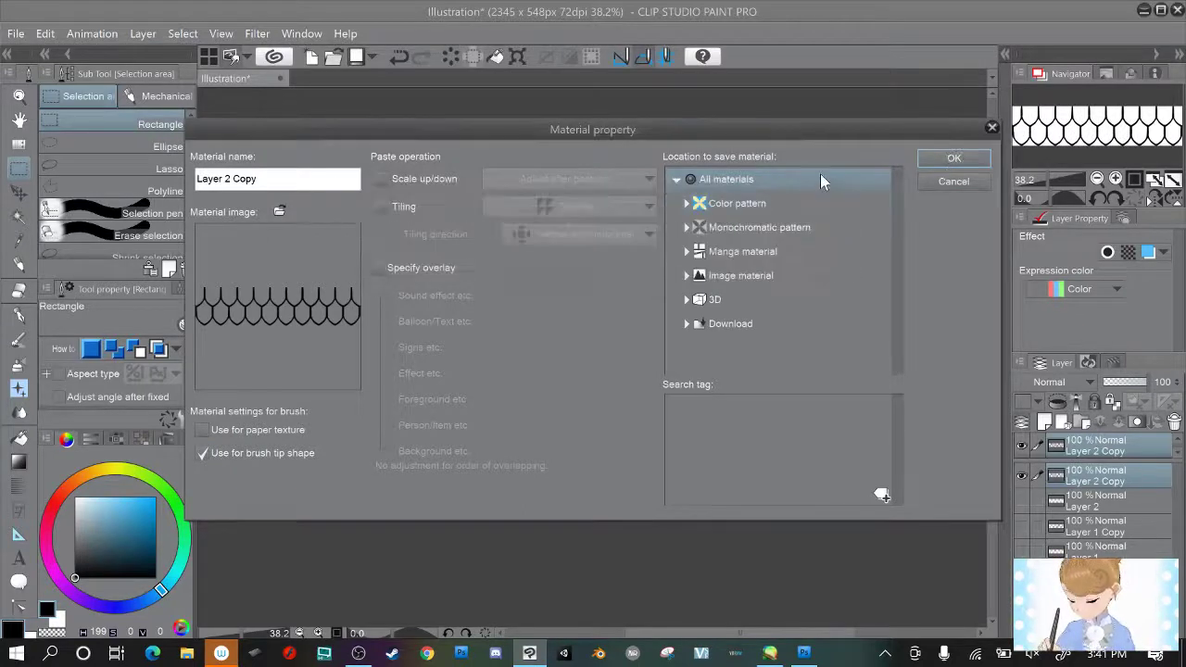
{"action": "double_click", "coordinate": [732, 275]}
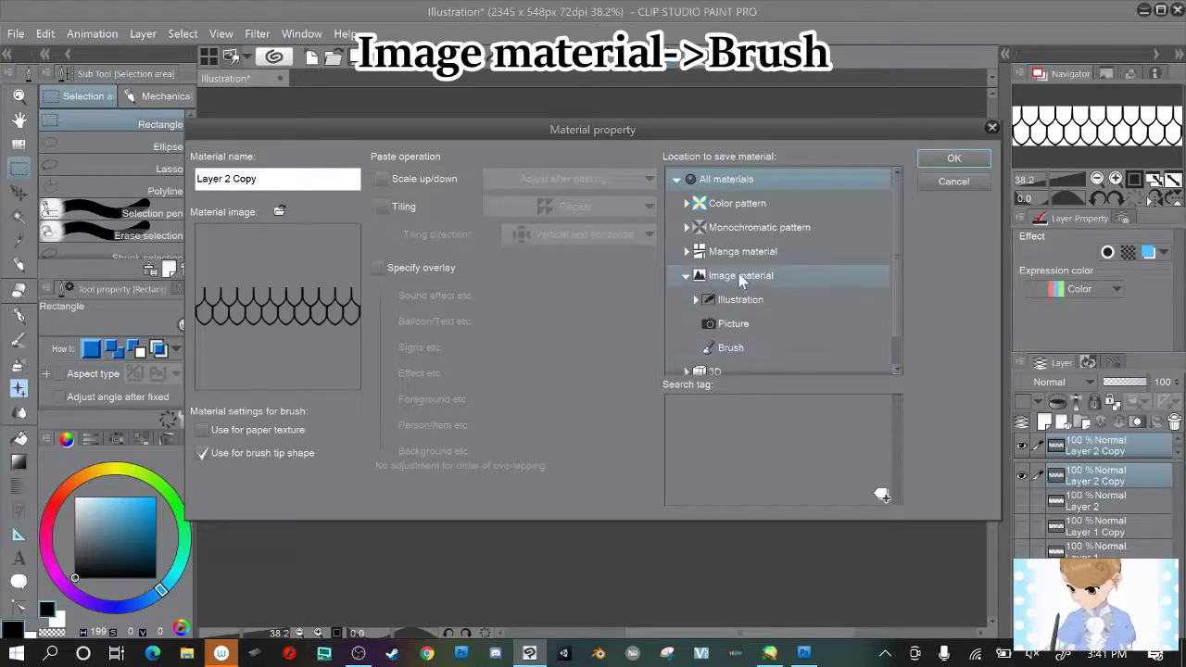
{"action": "left_click", "coordinate": [735, 352]}
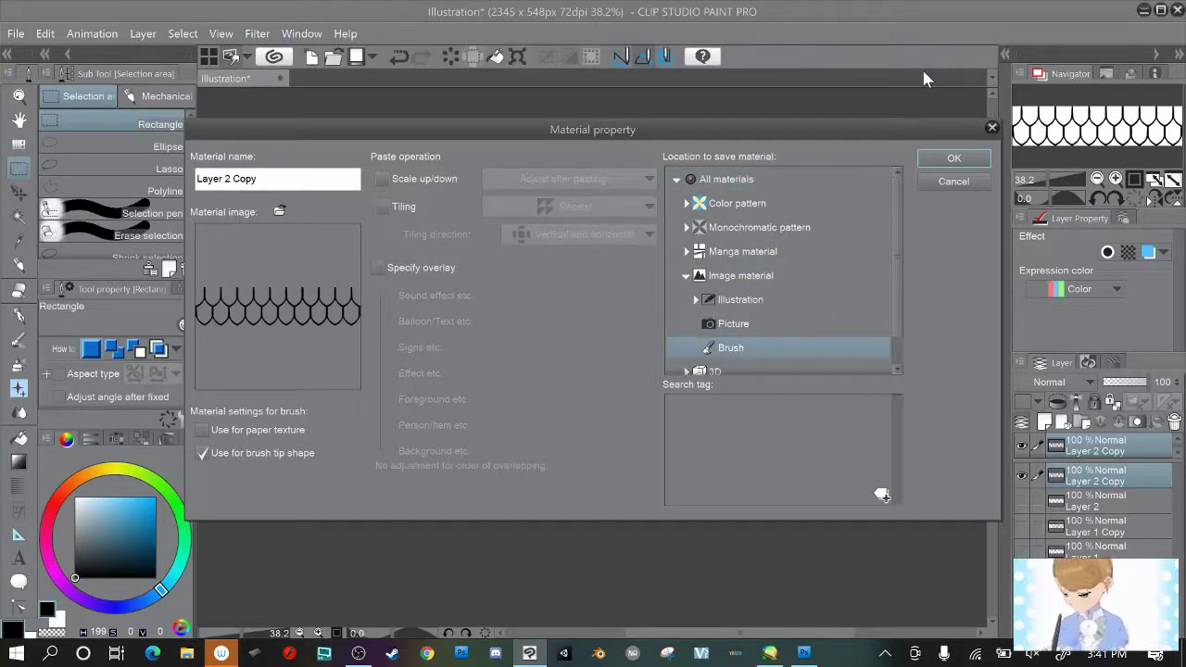
Save the scales as a brush tip material, then duplicate the G-pen as a new sub tool named 'scalez'.
{"action": "left_click", "coordinate": [962, 161]}
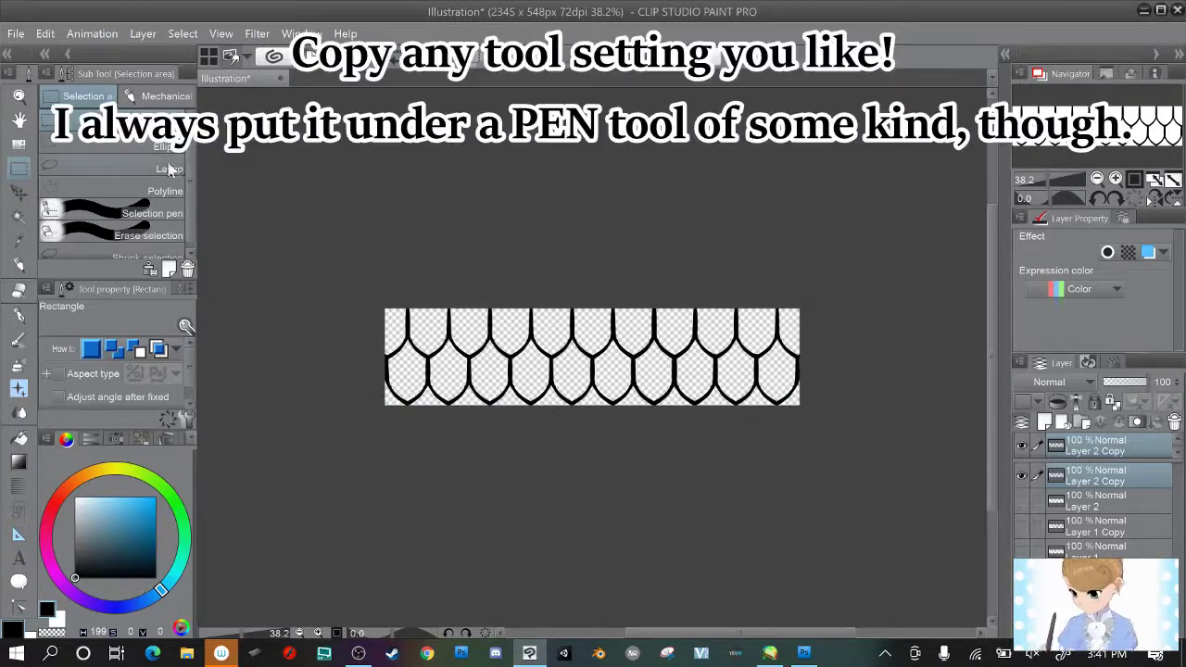
{"action": "scroll", "coordinate": [190, 179], "scroll_direction": "down", "scroll_amount": 1}
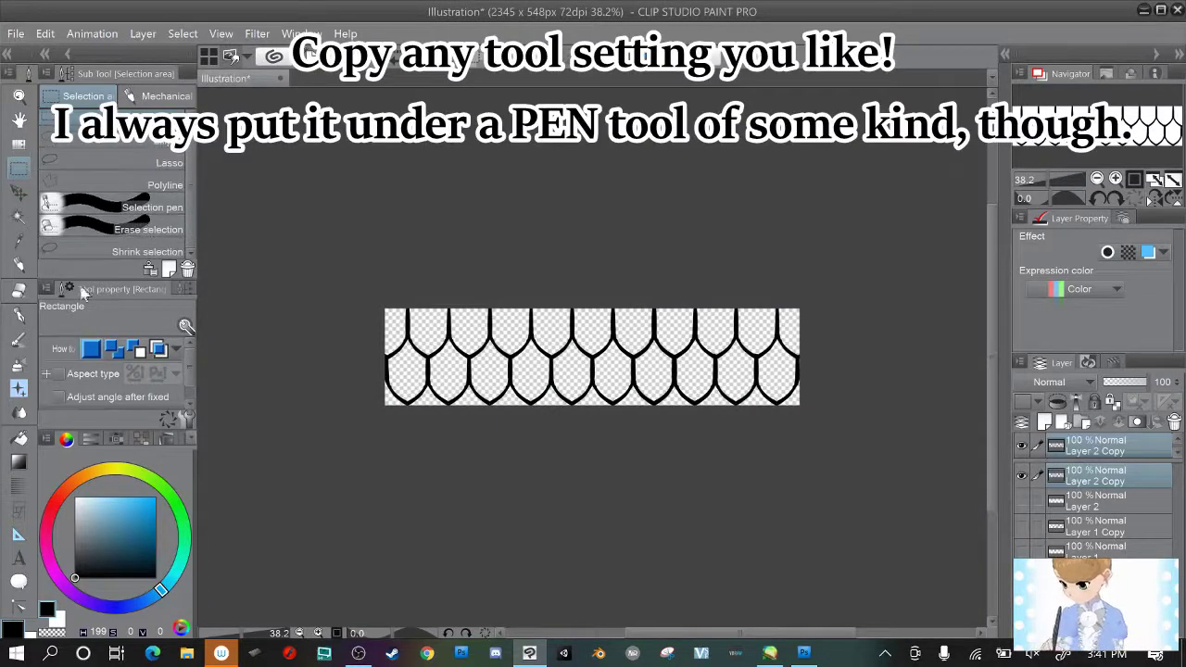
{"action": "left_click", "coordinate": [19, 317]}
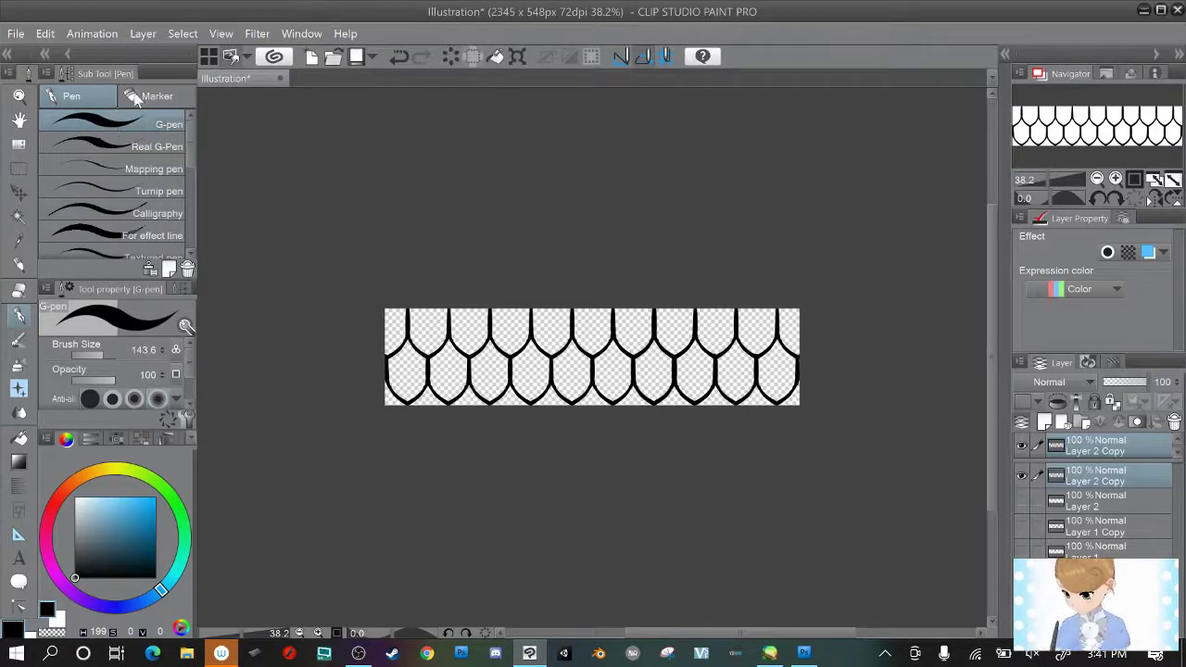
{"action": "right_click", "coordinate": [110, 125]}
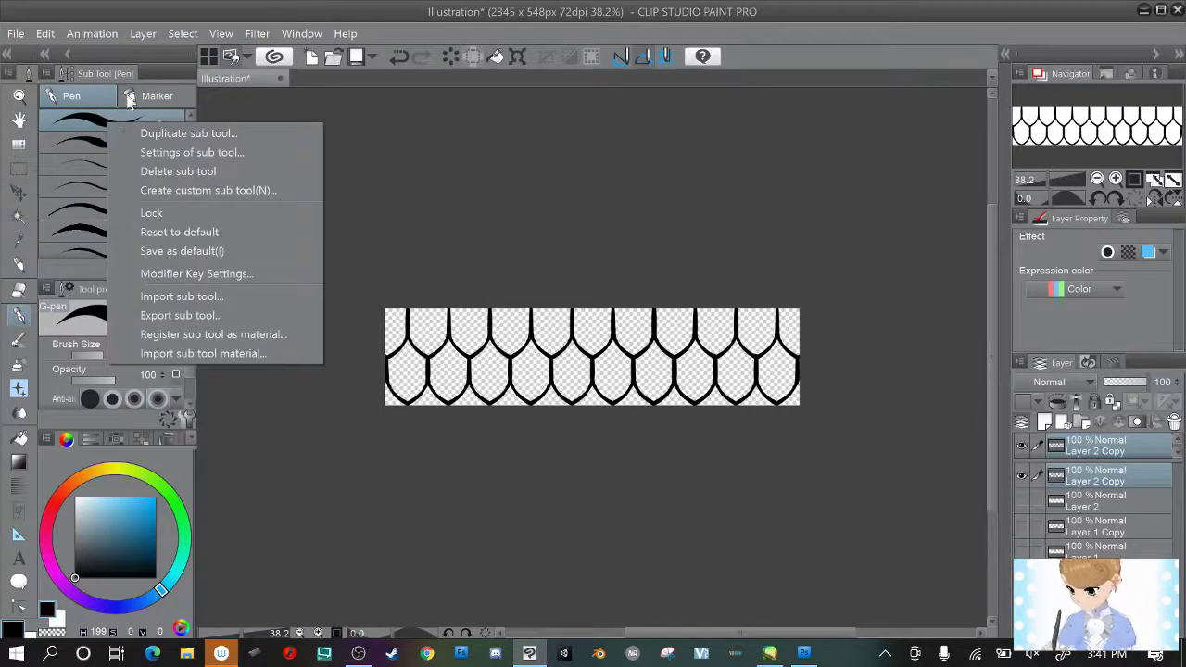
{"action": "left_click", "coordinate": [214, 134]}
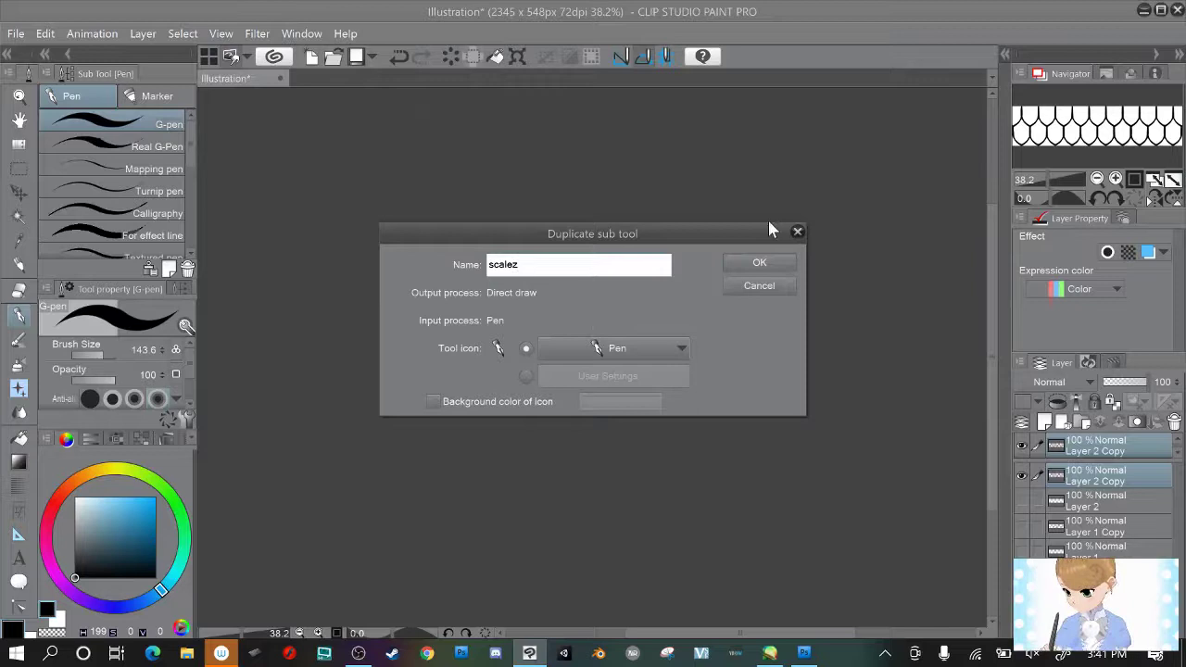
{"action": "left_click", "coordinate": [761, 264]}
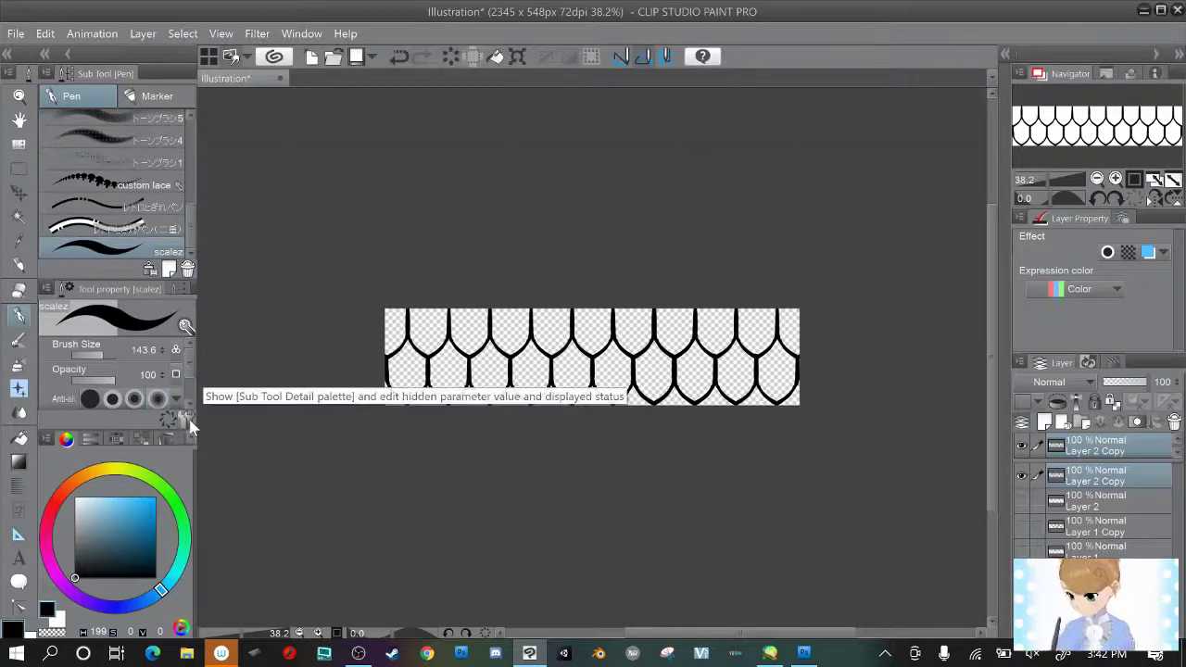
Switch the scalez pen's brush tip shape to Material and bring up the tip shape list.
{"action": "left_click", "coordinate": [183, 419]}
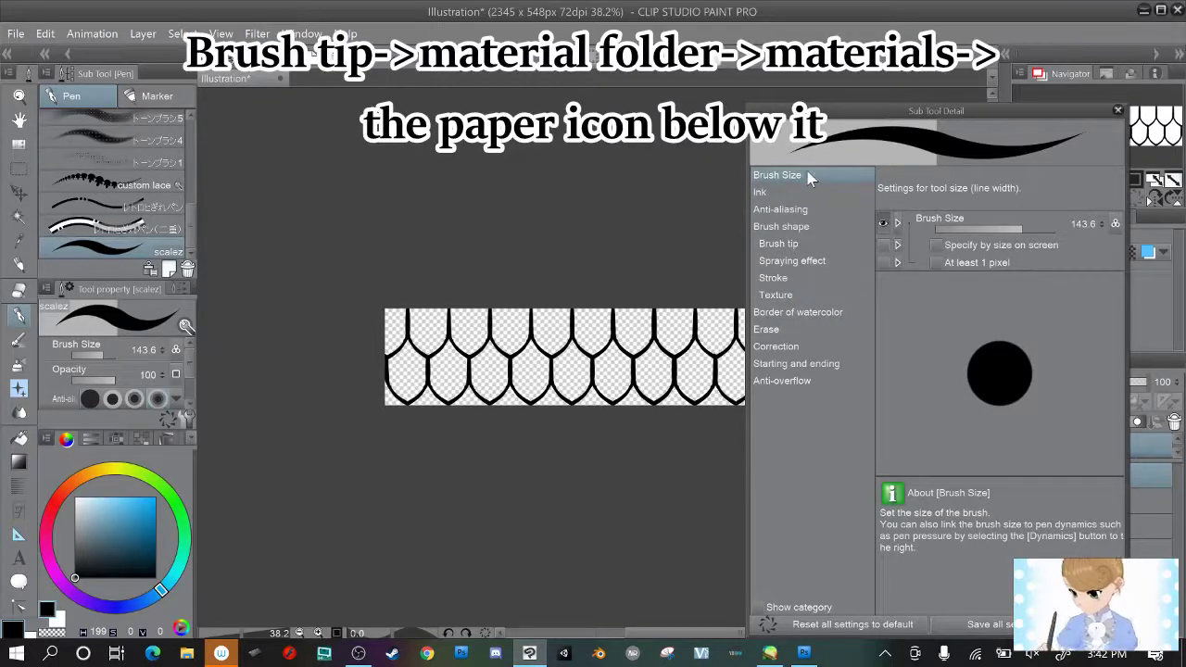
{"action": "left_click", "coordinate": [806, 243]}
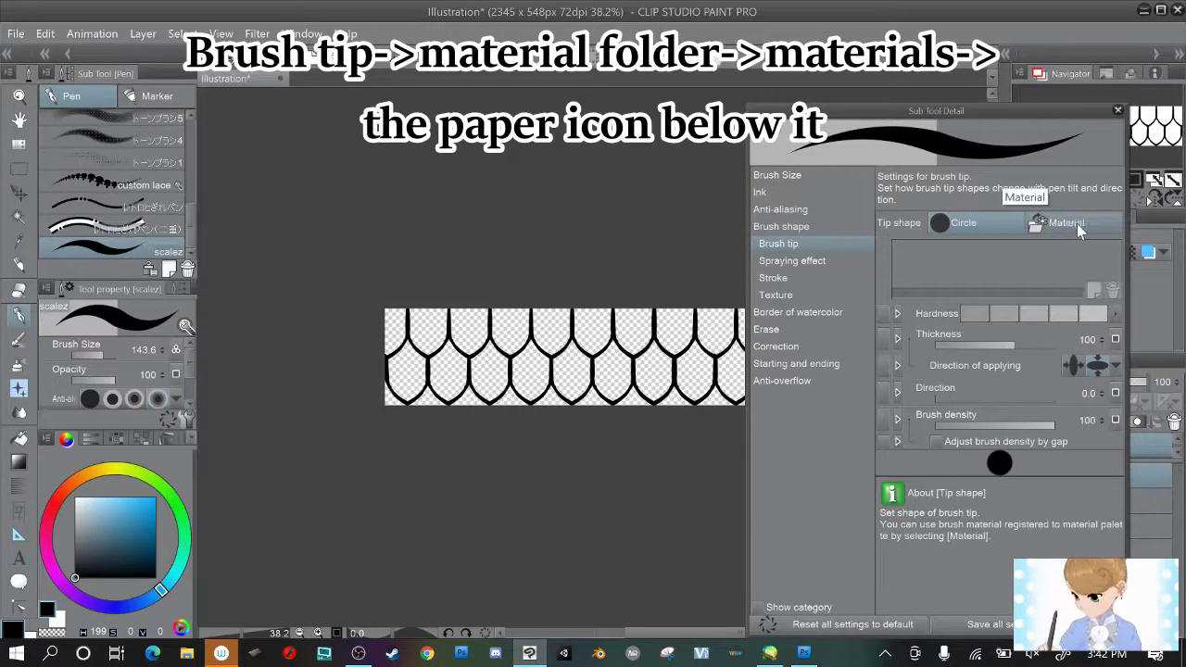
{"action": "left_click", "coordinate": [1077, 223]}
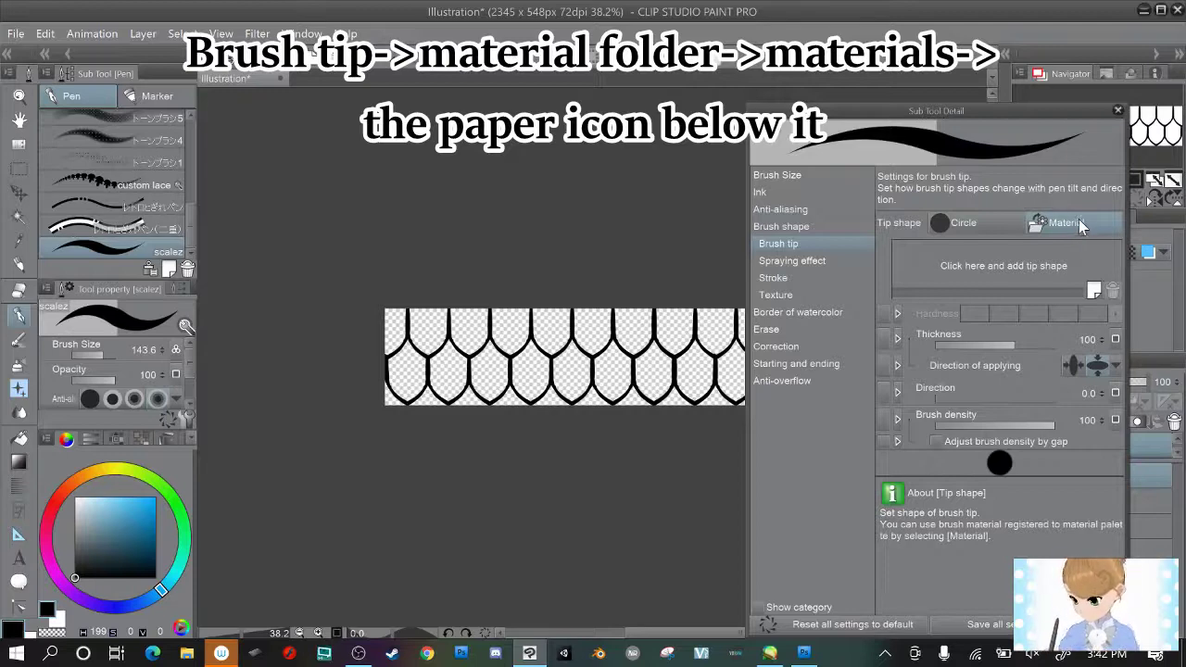
{"action": "left_click", "coordinate": [1097, 294]}
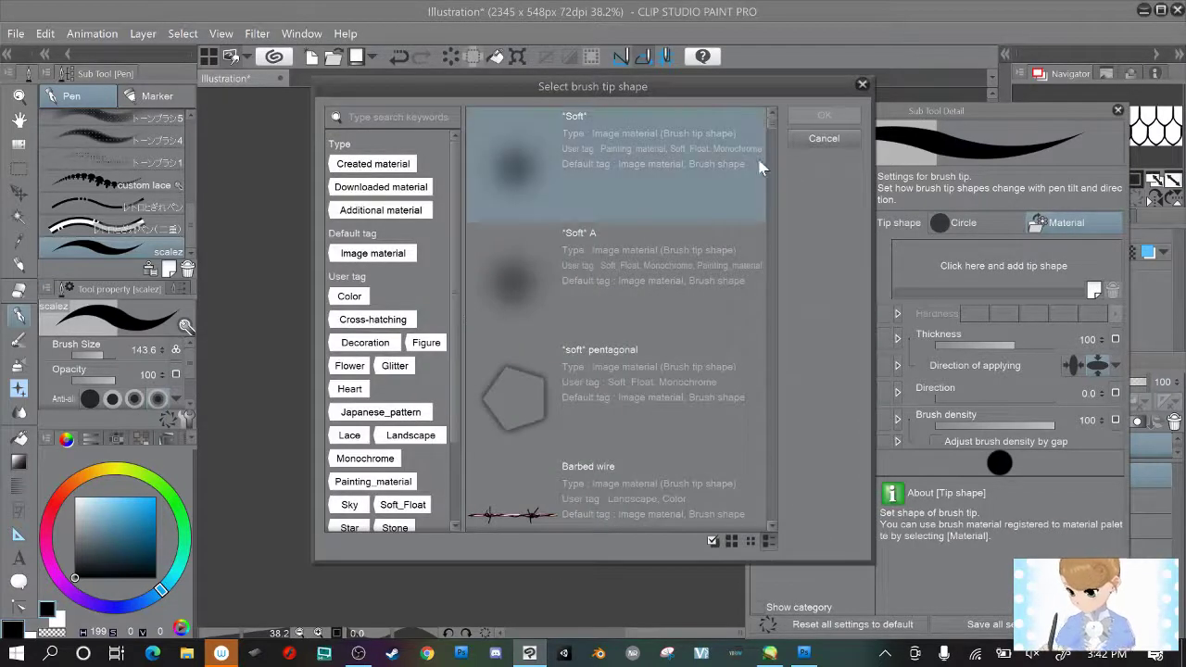
Choose the Layer 2 Copy scales image as the scalez brush tip shape.
{"action": "mouse_move", "coordinate": [775, 121]}
{"action": "left_mouse_down"}
{"action": "mouse_move", "coordinate": [764, 297]}
{"action": "mouse_move", "coordinate": [761, 248]}
{"action": "mouse_move", "coordinate": [770, 302]}
{"action": "left_mouse_up"}
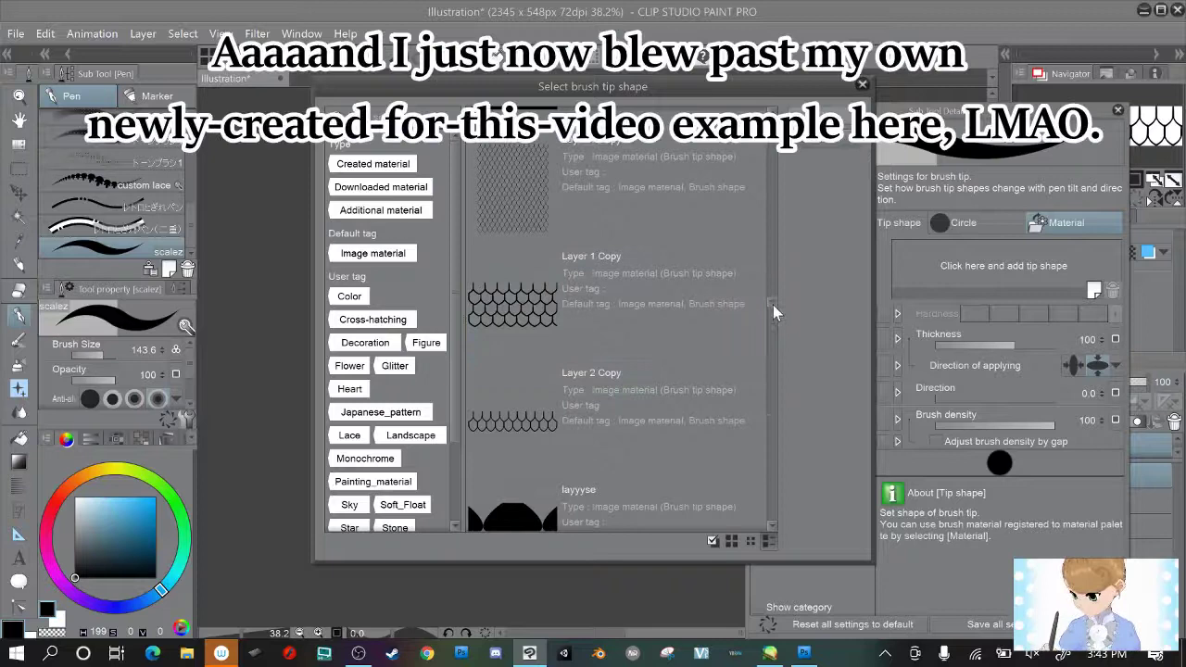
{"action": "left_click_drag", "start_coordinate": [774, 313], "coordinate": [766, 373]}
{"action": "left_click", "coordinate": [762, 359]}
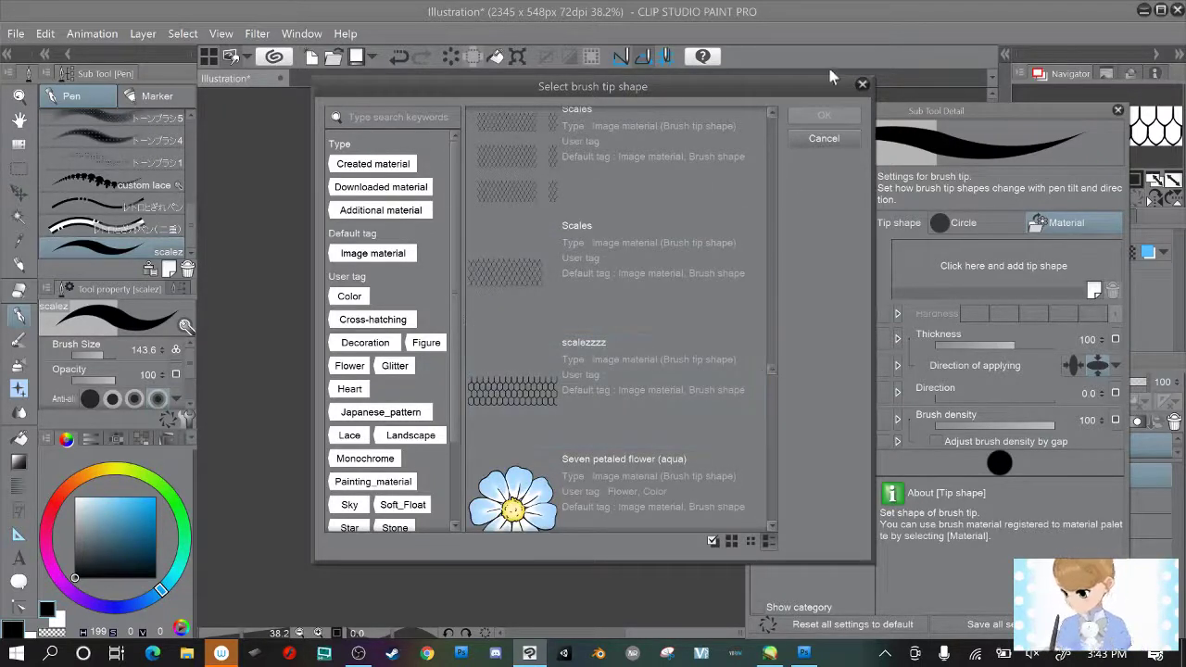
{"action": "left_click", "coordinate": [772, 115]}
{"action": "left_click", "coordinate": [773, 114]}
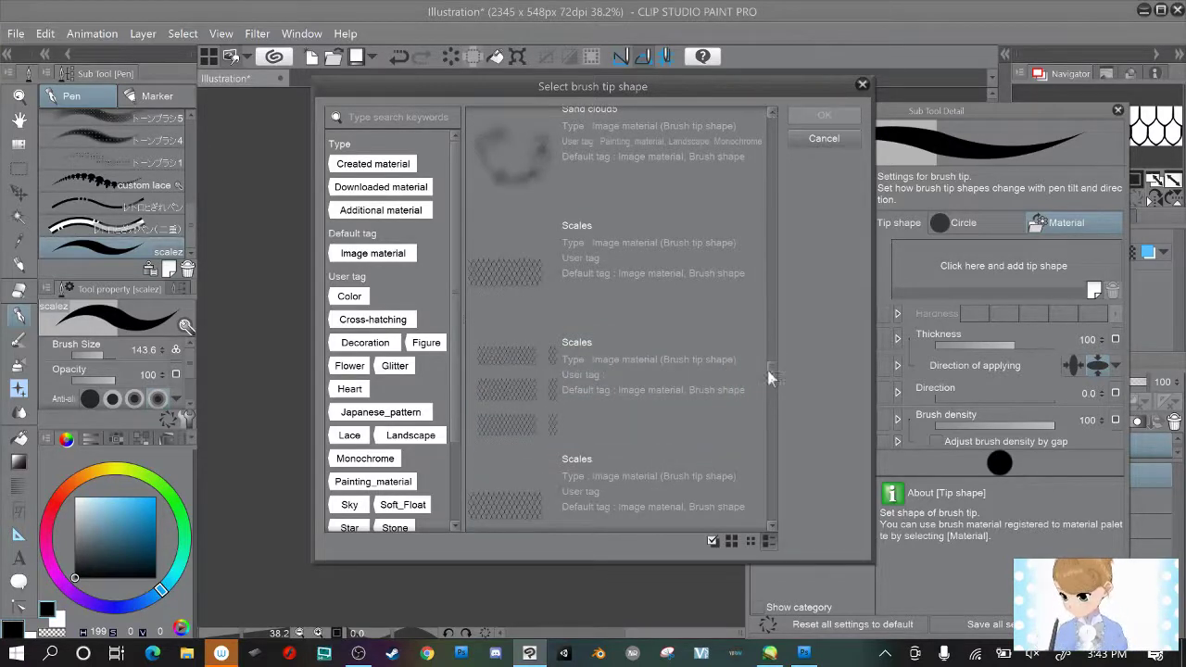
{"action": "mouse_move", "coordinate": [770, 367]}
{"action": "left_mouse_down"}
{"action": "mouse_move", "coordinate": [763, 139]}
{"action": "mouse_move", "coordinate": [759, 311]}
{"action": "mouse_move", "coordinate": [755, 301]}
{"action": "left_mouse_up"}
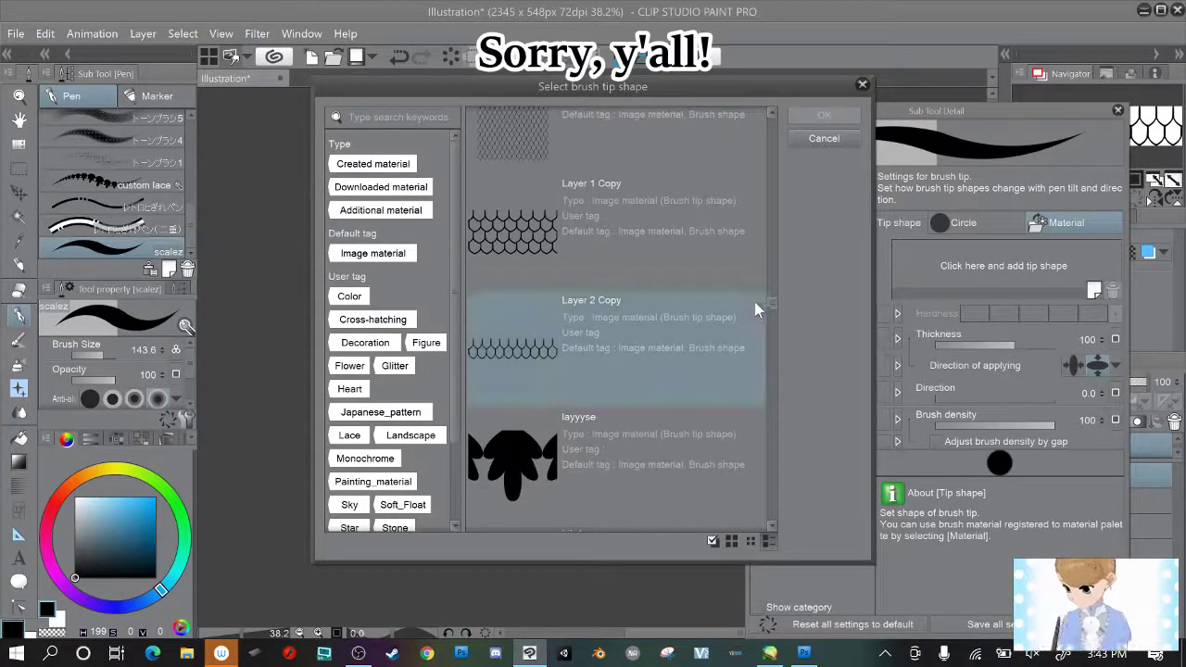
{"action": "left_click", "coordinate": [521, 348]}
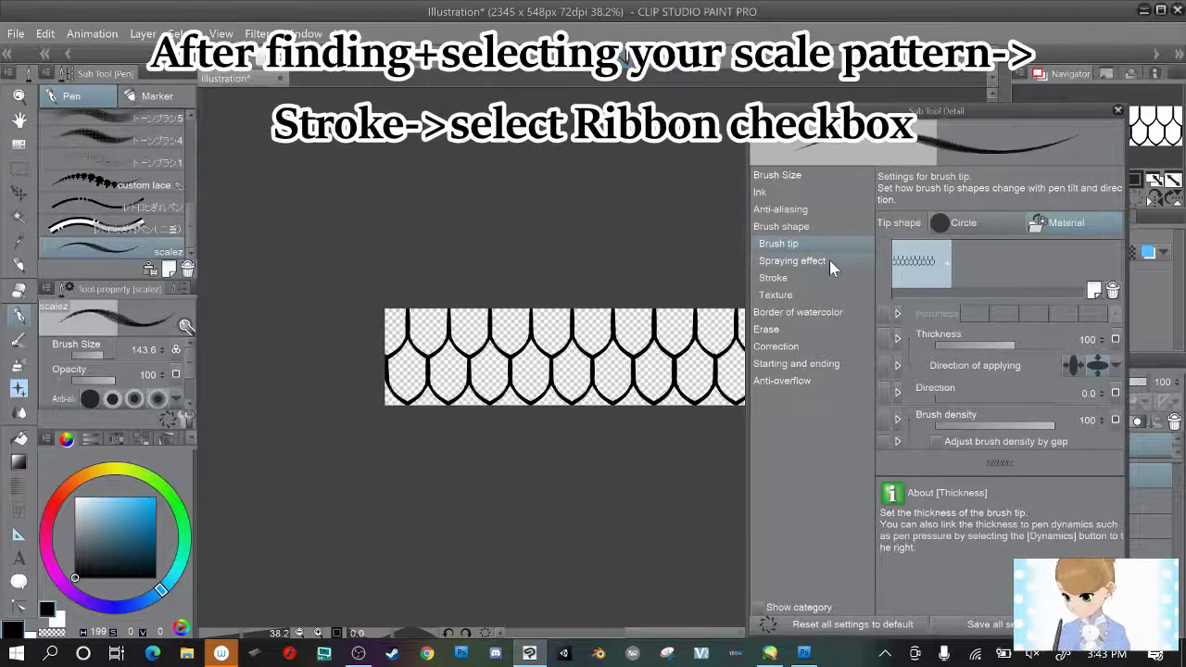
Enable Ribbon in the scalez pen's stroke settings and lock the sub tool settings.
{"action": "left_click", "coordinate": [805, 280]}
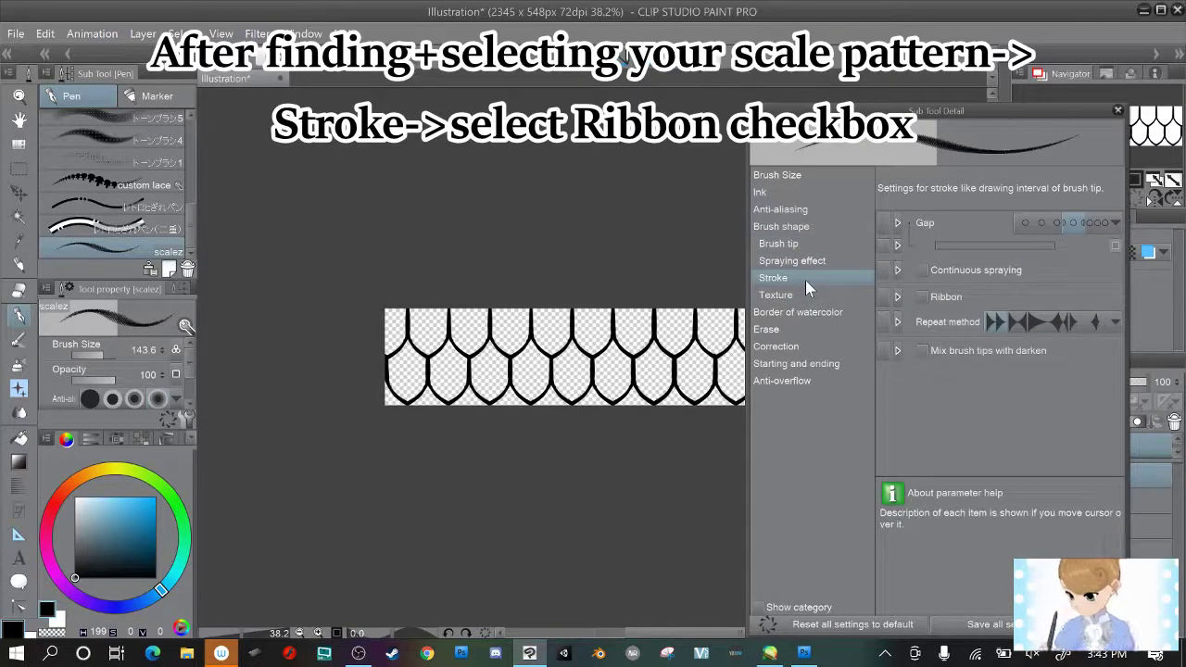
{"action": "left_click", "coordinate": [923, 297]}
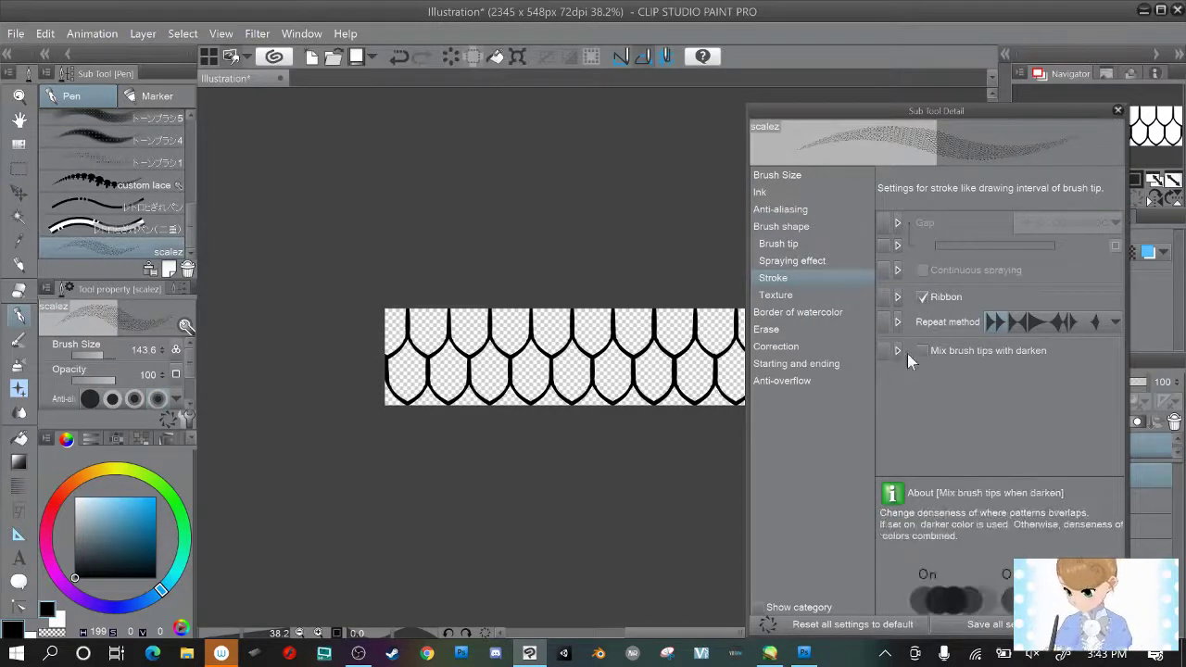
{"action": "left_click", "coordinate": [1118, 111]}
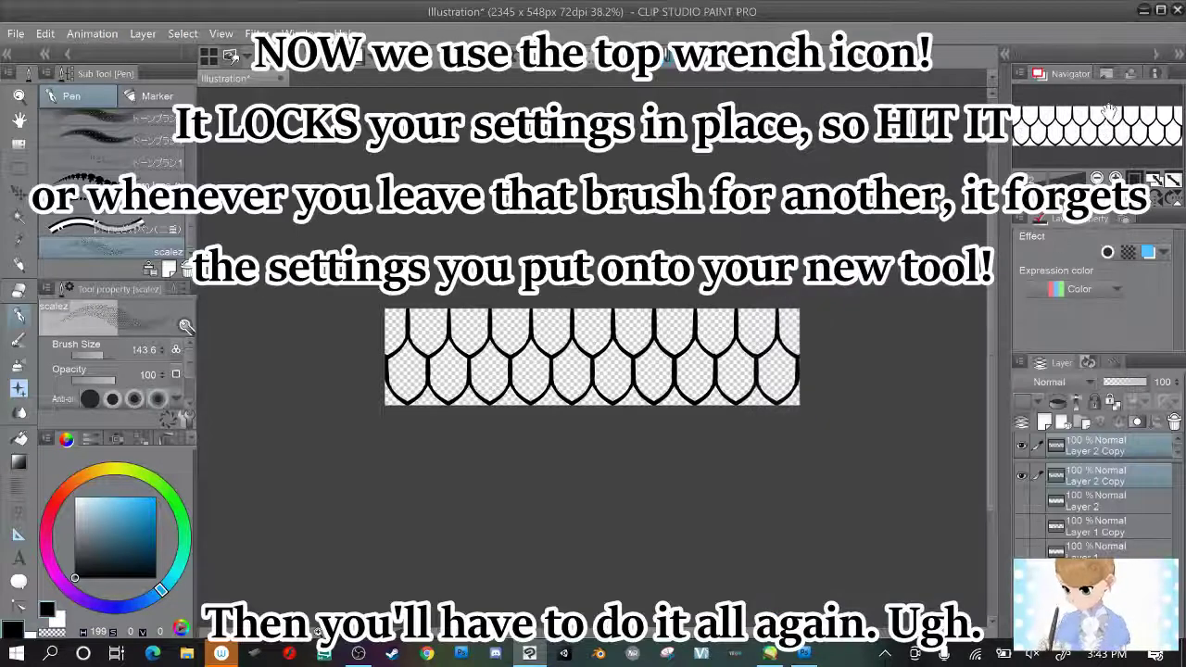
{"action": "left_click", "coordinate": [185, 325]}
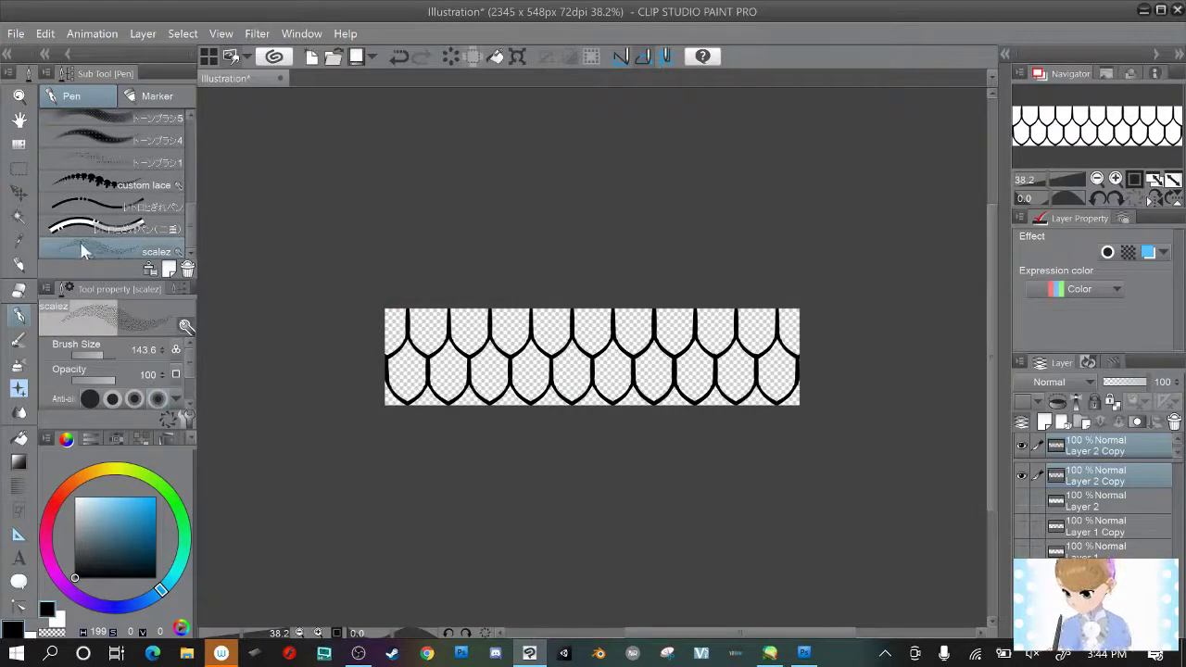
Create a new 3000 x 3000 px canvas.
{"action": "left_click", "coordinate": [16, 33]}
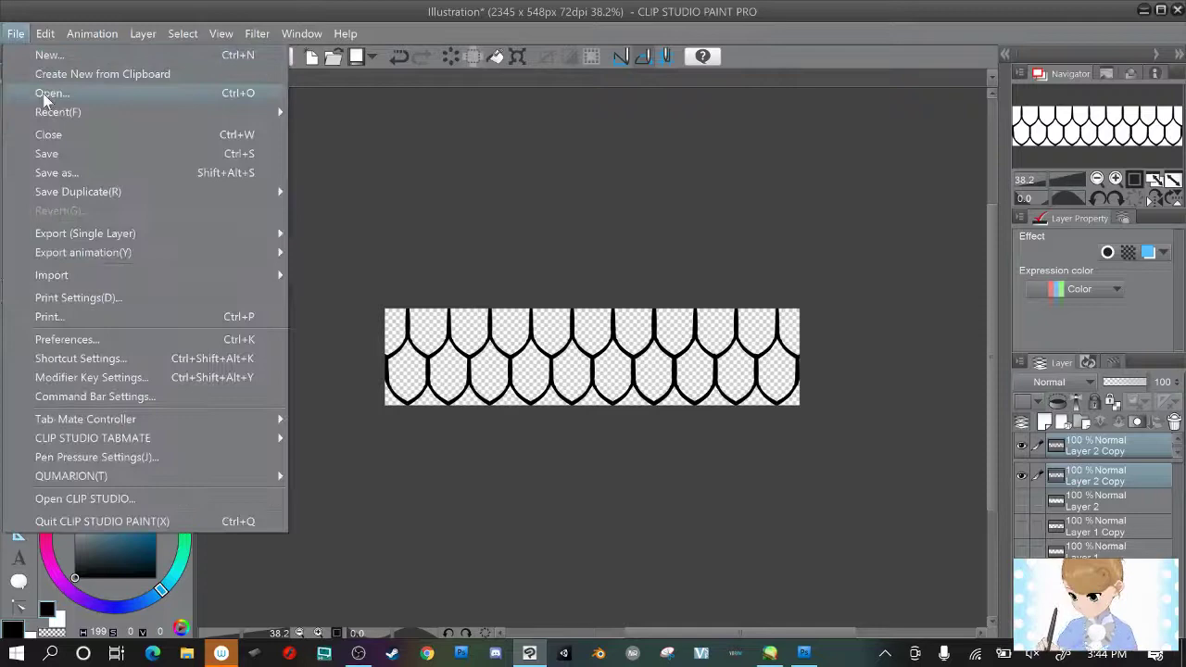
{"action": "left_click", "coordinate": [42, 53]}
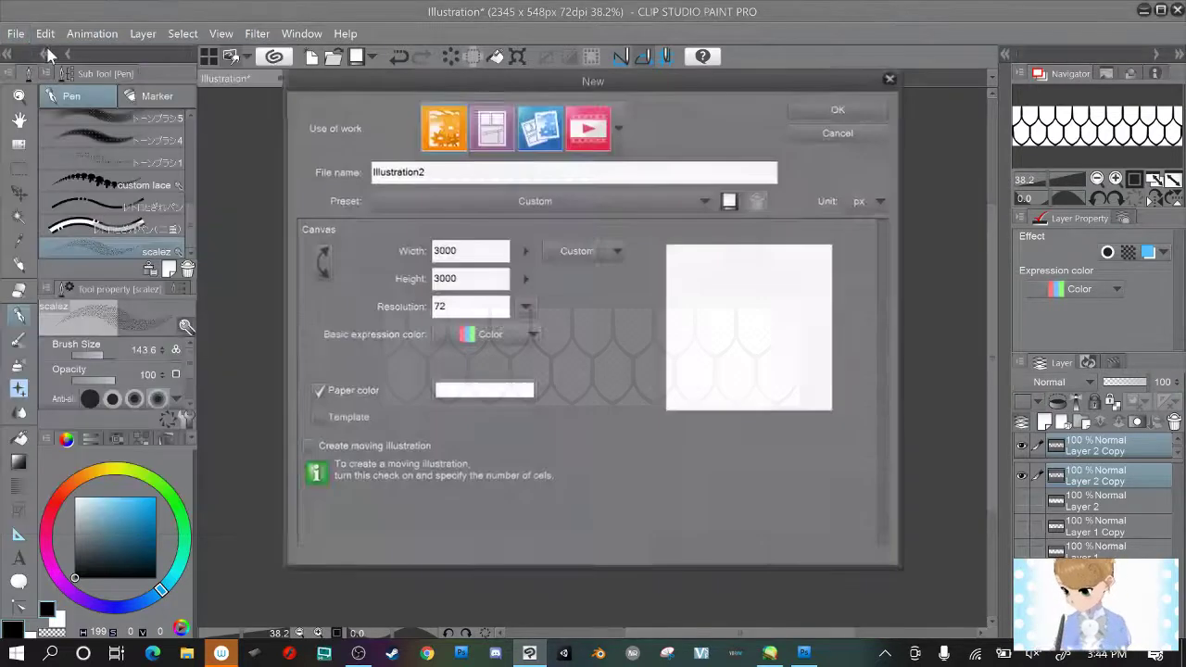
{"action": "left_click", "coordinate": [836, 109]}
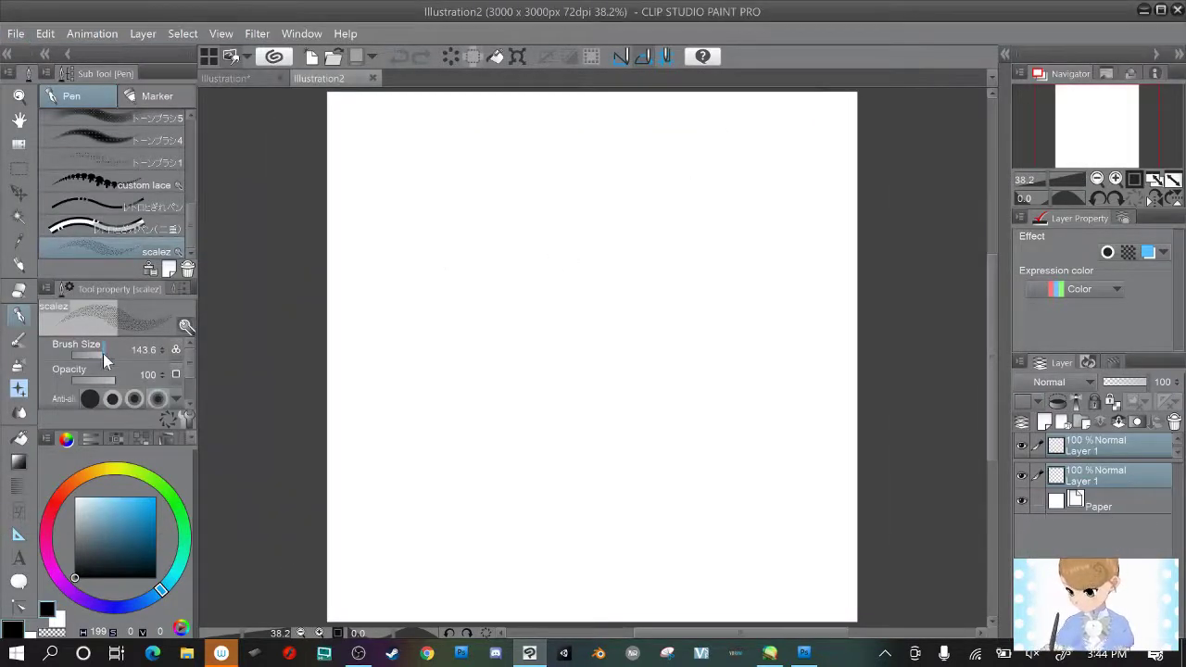
Raise the brush size to 411.8 and draw a test stroke of scales.
{"action": "left_click", "coordinate": [104, 355]}
{"action": "left_click", "coordinate": [106, 354]}
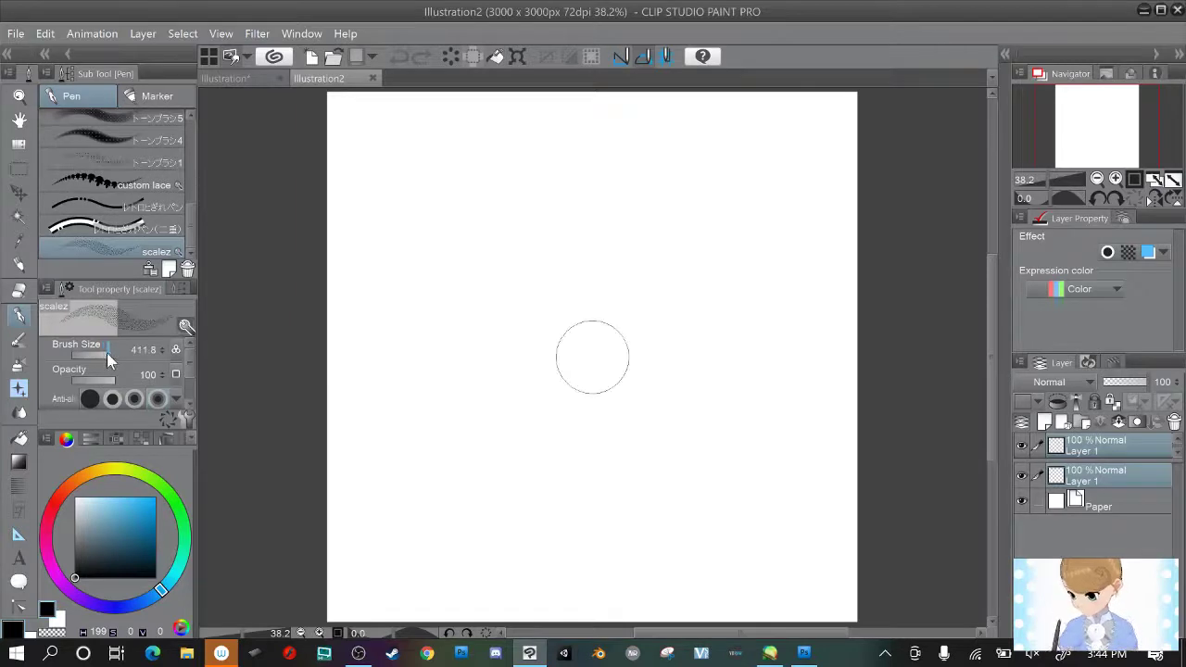
{"action": "mouse_move", "coordinate": [506, 142]}
{"action": "left_mouse_down"}
{"action": "mouse_move", "coordinate": [534, 244]}
{"action": "mouse_move", "coordinate": [642, 454]}
{"action": "mouse_move", "coordinate": [640, 510]}
{"action": "left_mouse_up"}
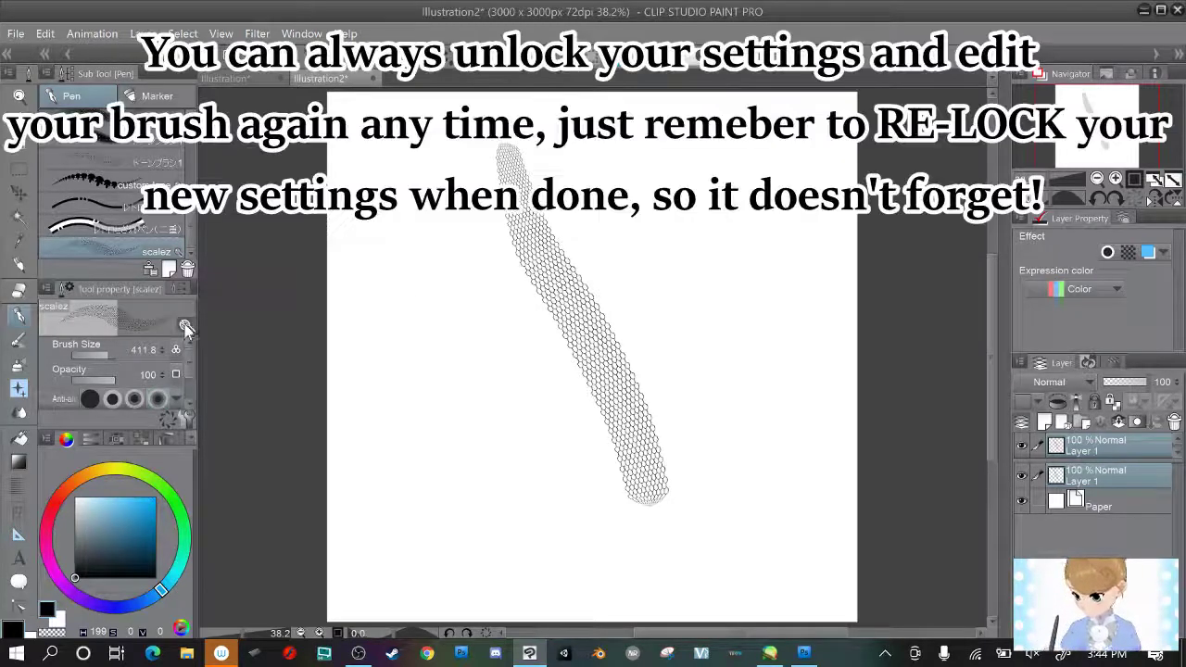
Unlock the scalez pen, set its brush size to 2000, and paint a wide scale band upper left.
{"action": "left_click", "coordinate": [186, 328]}
{"action": "left_click", "coordinate": [186, 418]}
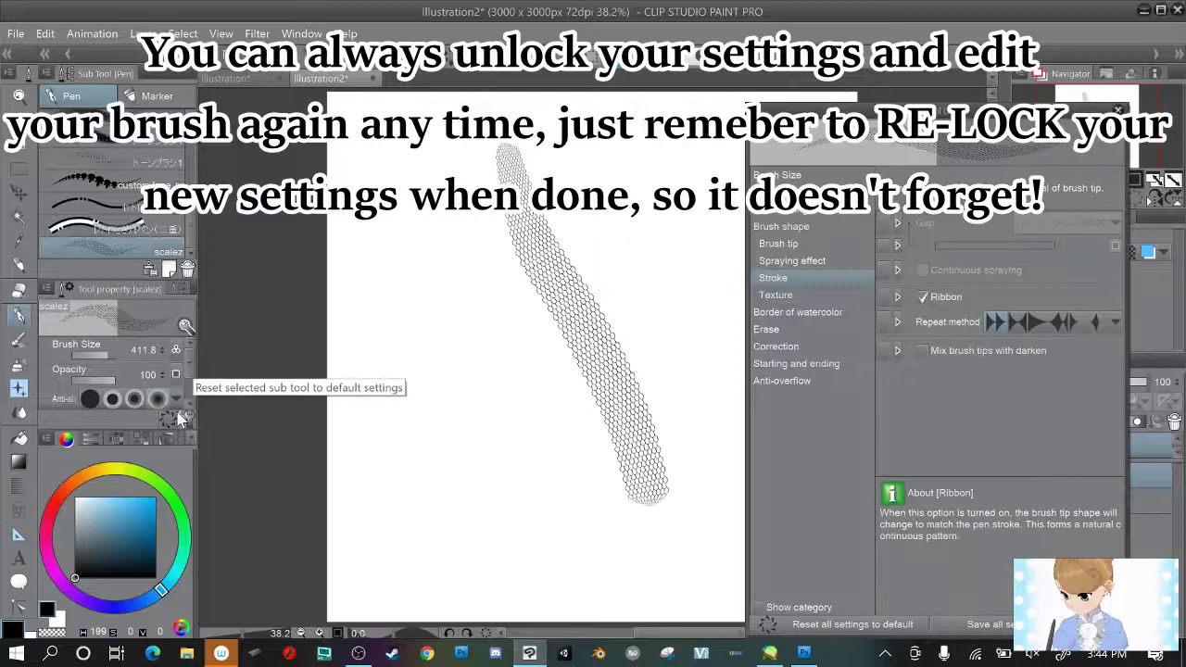
{"action": "left_click", "coordinate": [813, 192]}
{"action": "left_click", "coordinate": [828, 173]}
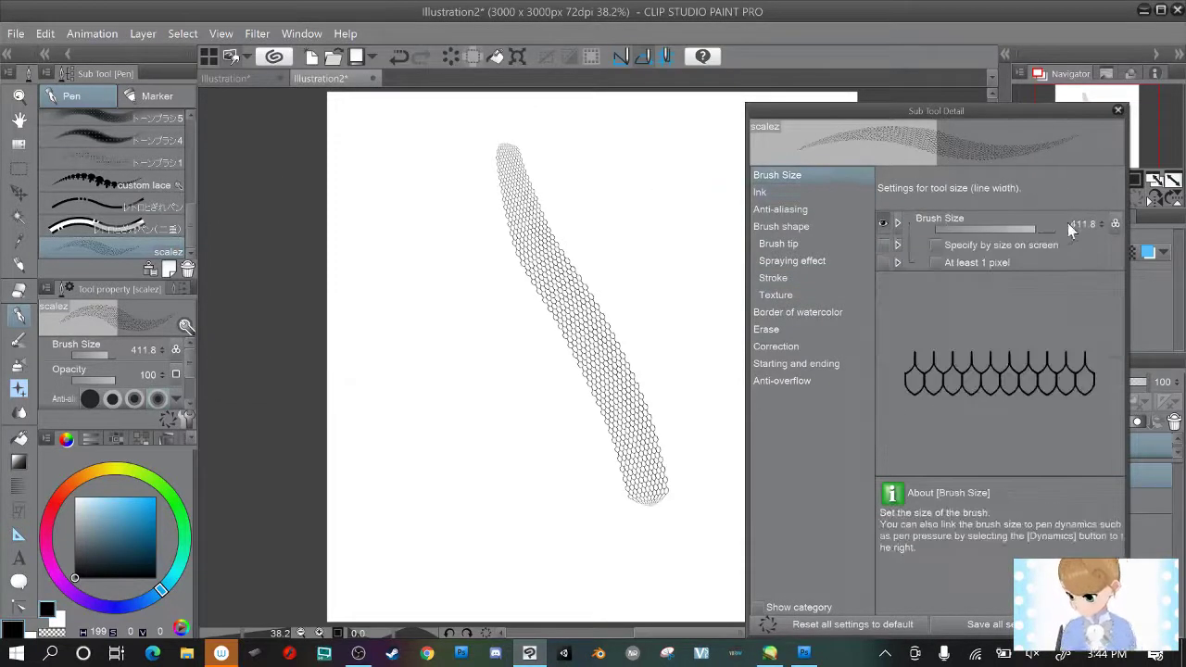
{"action": "left_click_drag", "start_coordinate": [1039, 225], "coordinate": [1089, 232]}
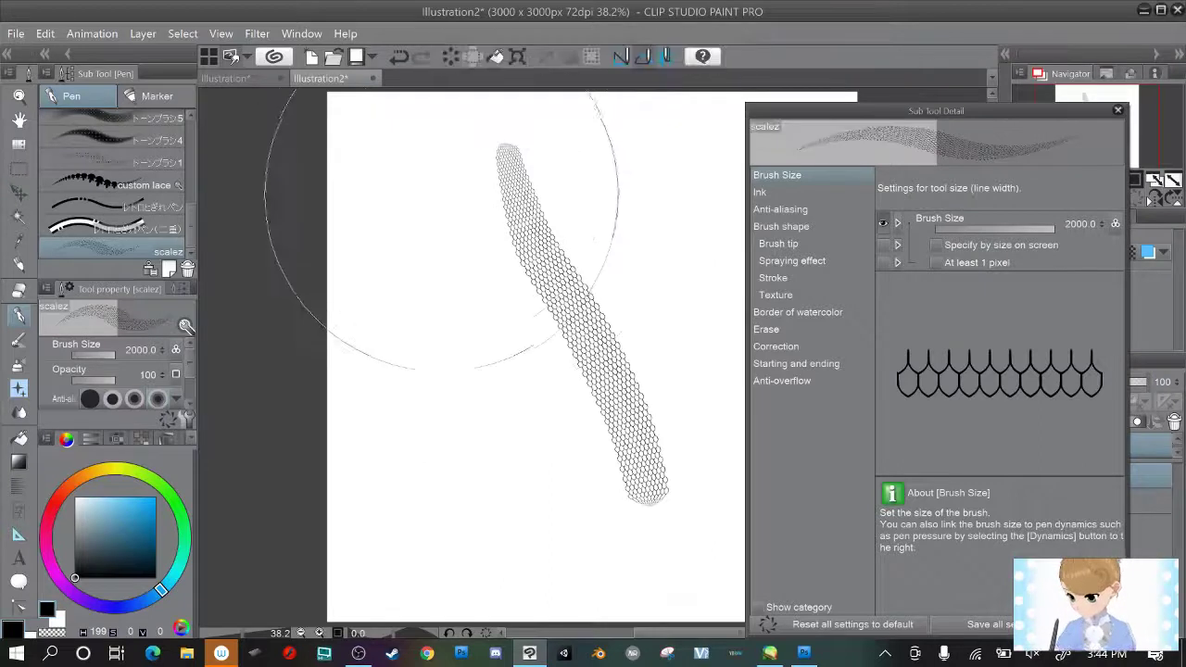
{"action": "left_click_drag", "start_coordinate": [419, 139], "coordinate": [536, 491]}
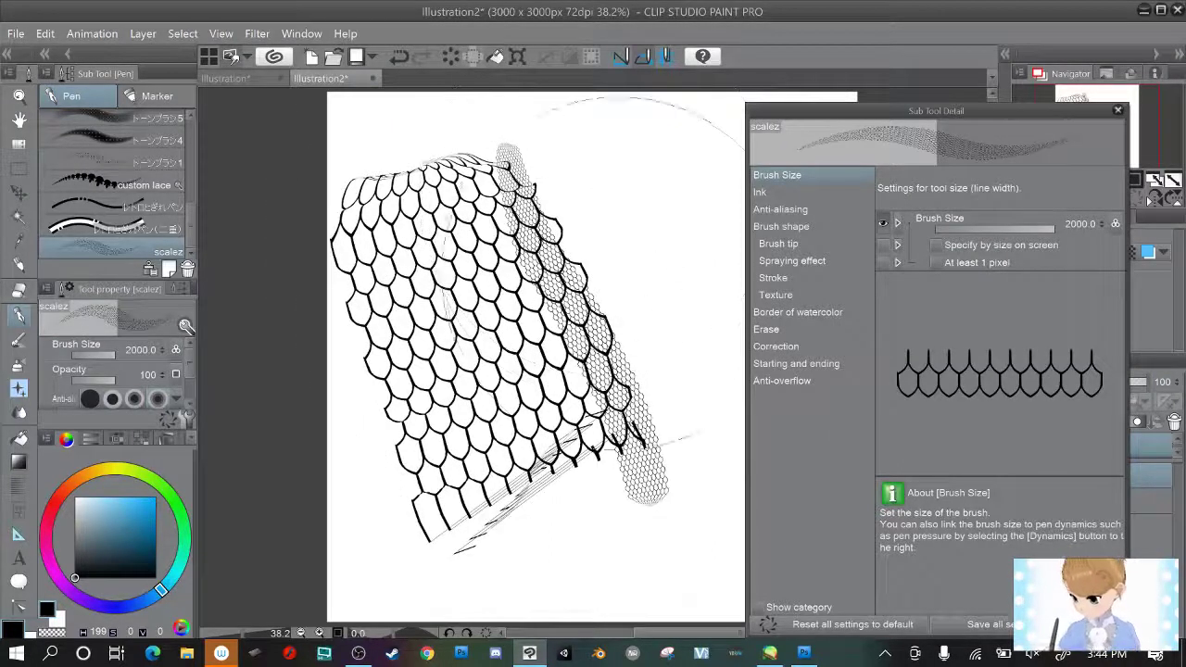
Test a stroke at brush size 29.3, then restore the size to 2000.
{"action": "left_click_drag", "start_coordinate": [1048, 232], "coordinate": [1004, 240]}
{"action": "left_click_drag", "start_coordinate": [632, 126], "coordinate": [649, 269]}
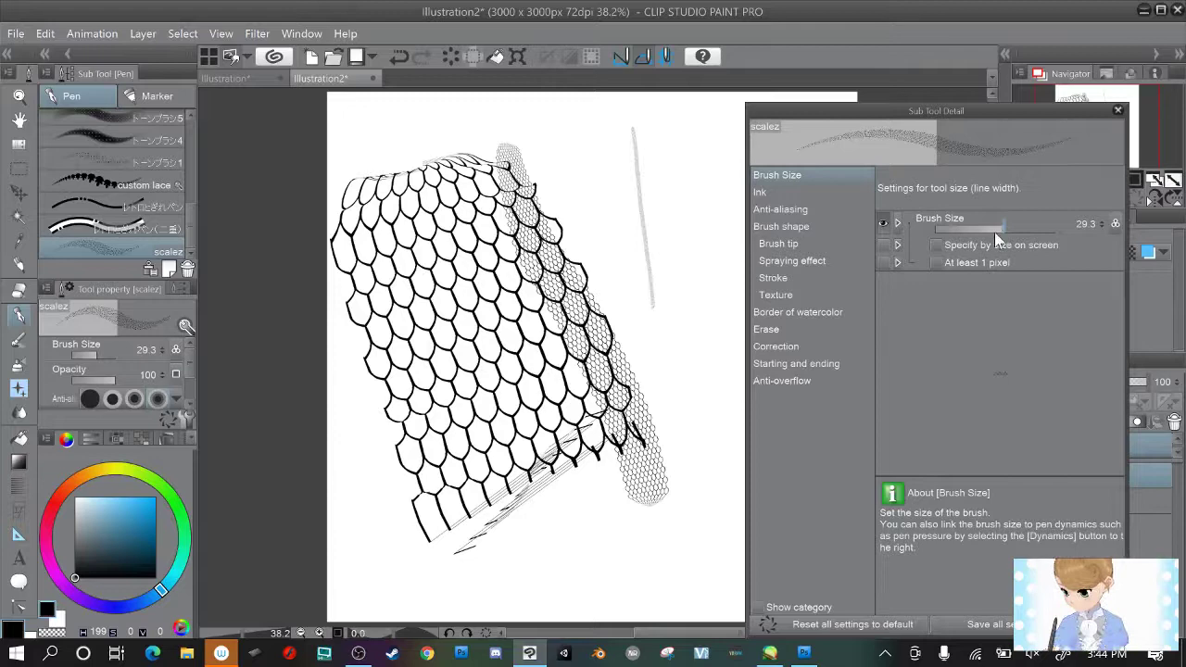
{"action": "left_click_drag", "start_coordinate": [995, 232], "coordinate": [1105, 224]}
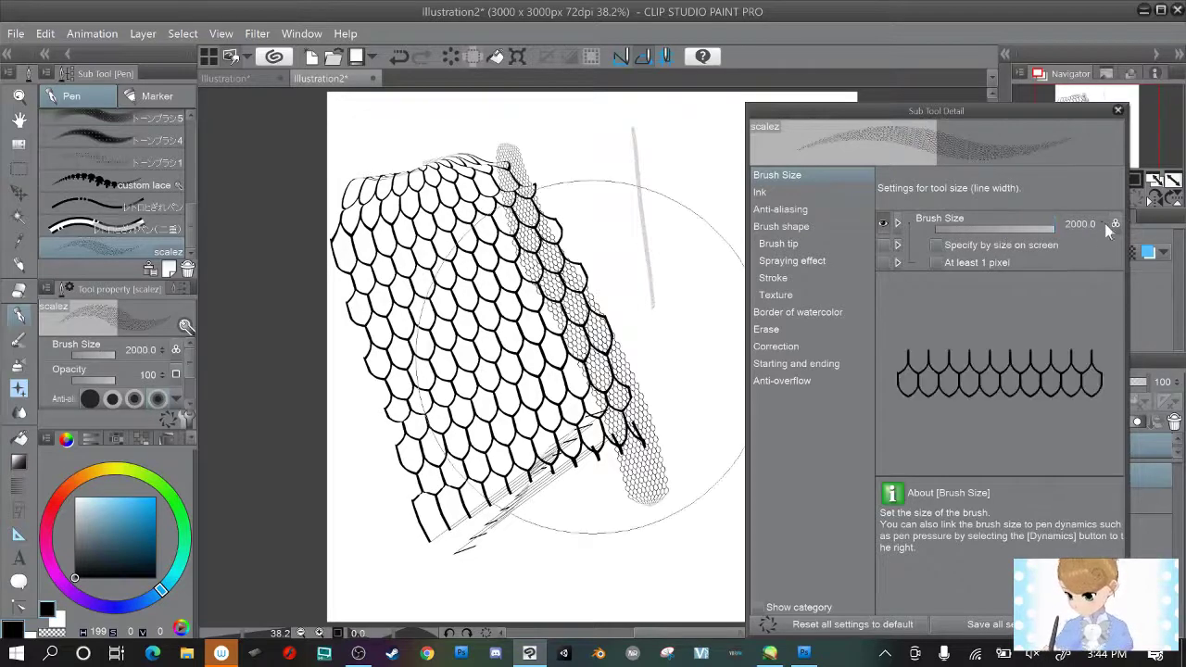
{"action": "left_click", "coordinate": [1121, 111]}
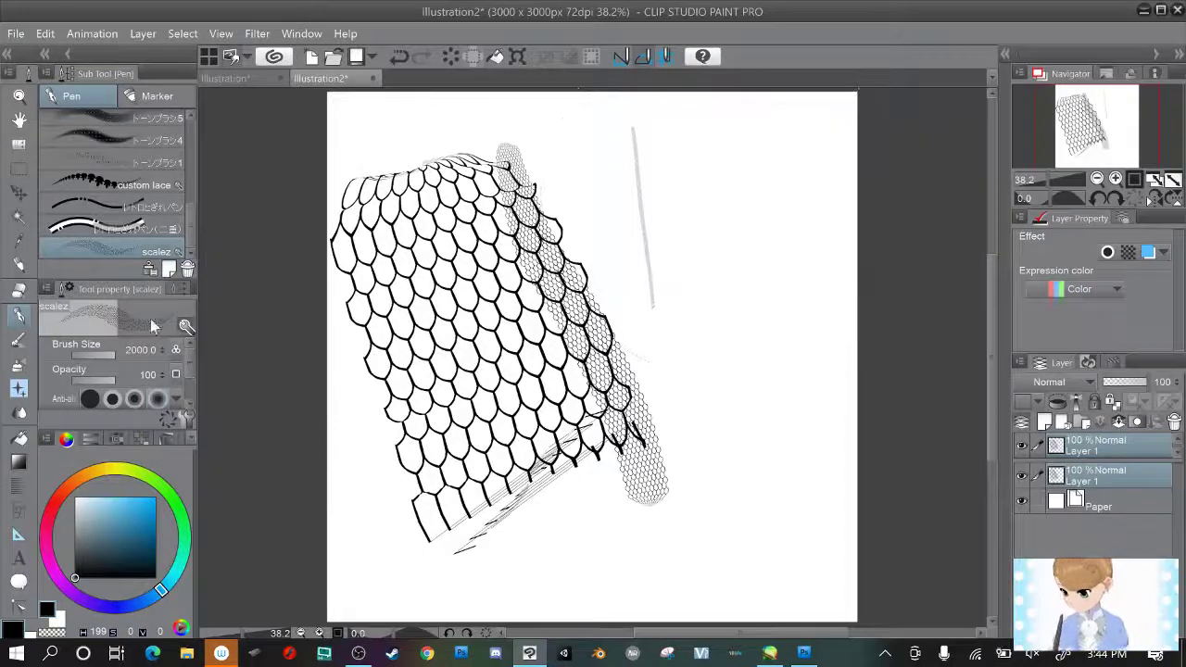
Draw a narrower 457.6-size scale stroke, then a wide 2000-size band down the right side.
{"action": "left_click", "coordinate": [112, 357]}
{"action": "left_click_drag", "start_coordinate": [710, 164], "coordinate": [755, 445]}
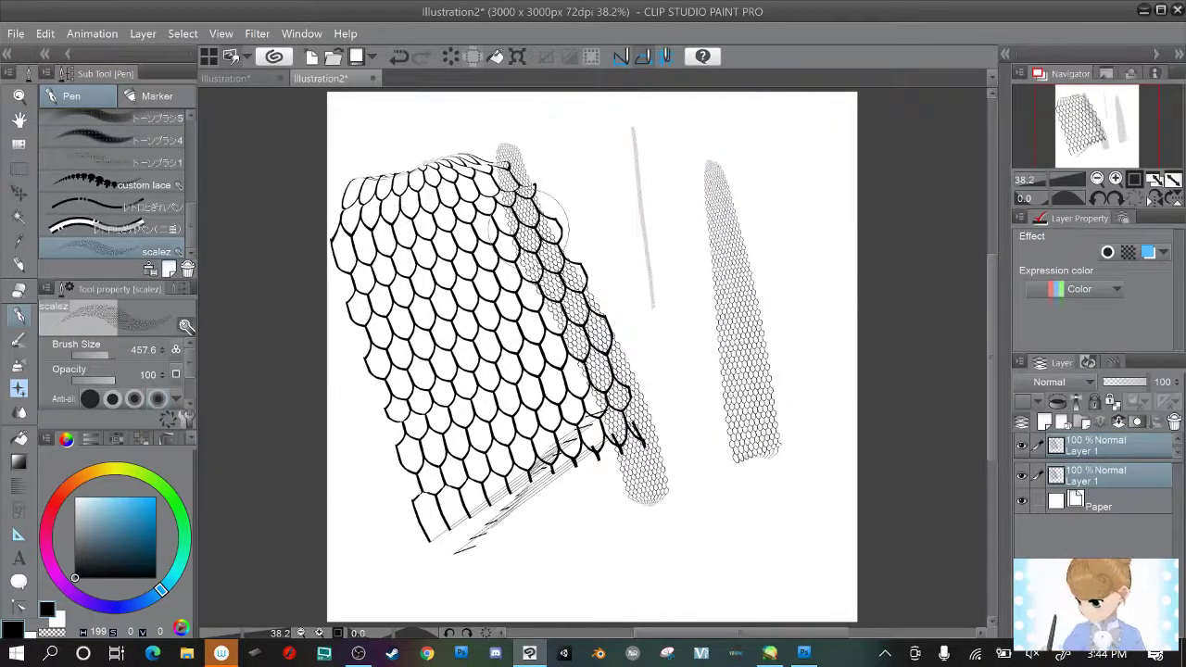
{"action": "left_click", "coordinate": [115, 355]}
{"action": "mouse_move", "coordinate": [685, 195]}
{"action": "left_mouse_down"}
{"action": "mouse_move", "coordinate": [697, 357]}
{"action": "mouse_move", "coordinate": [719, 436]}
{"action": "left_mouse_up"}
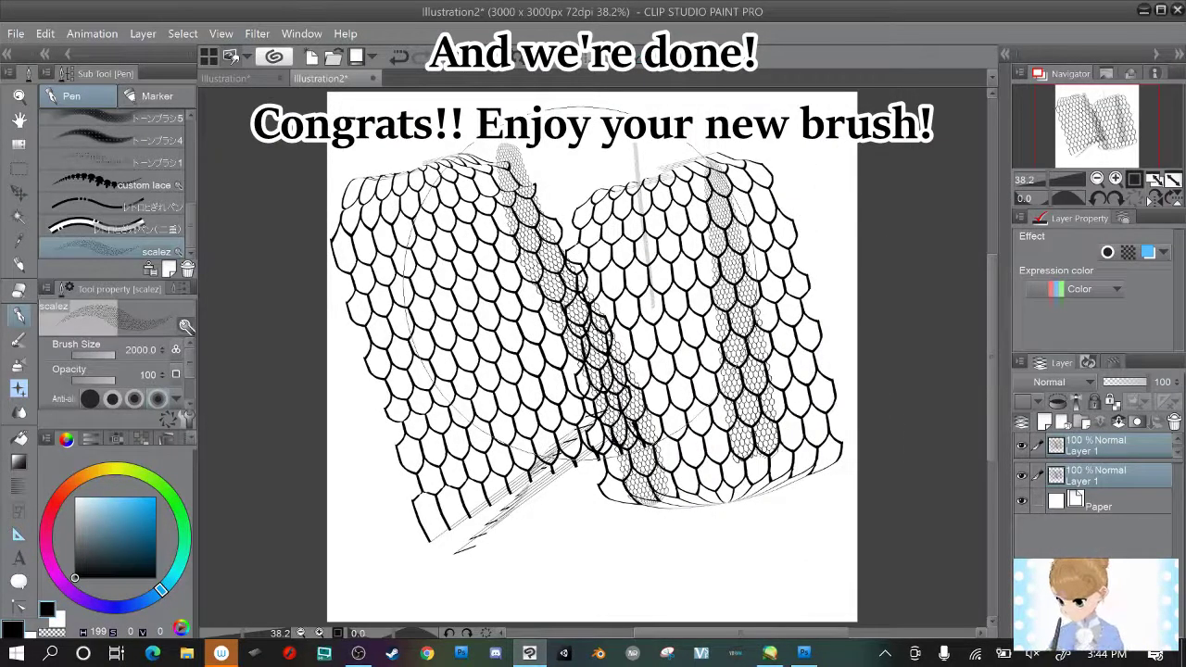